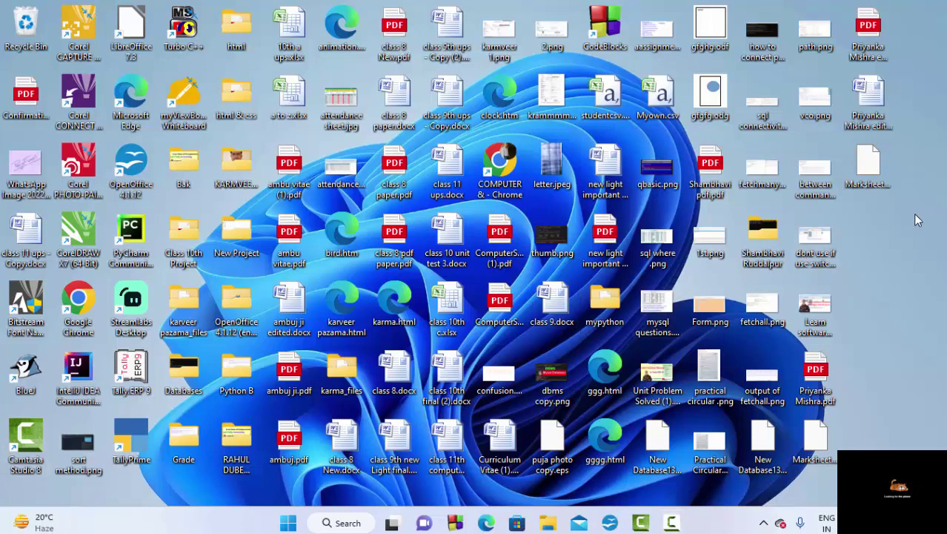
Refresh the desktop icons and bring up the OpenOffice window.
right_click(883, 267)
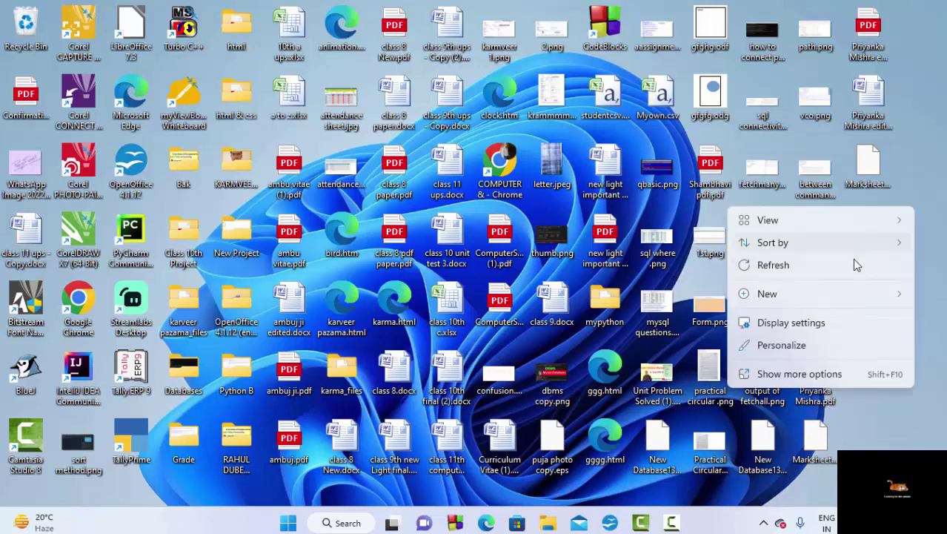
left_click(849, 268)
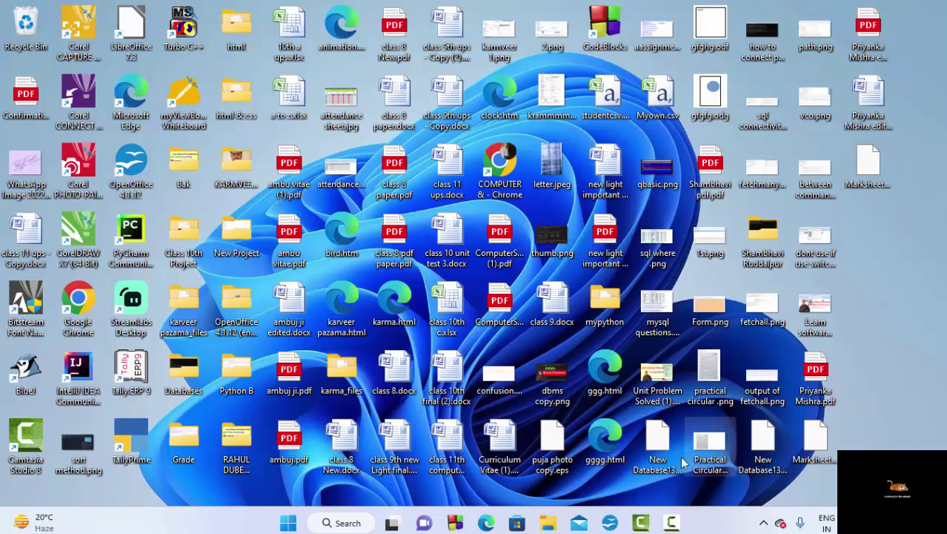
left_click(620, 524)
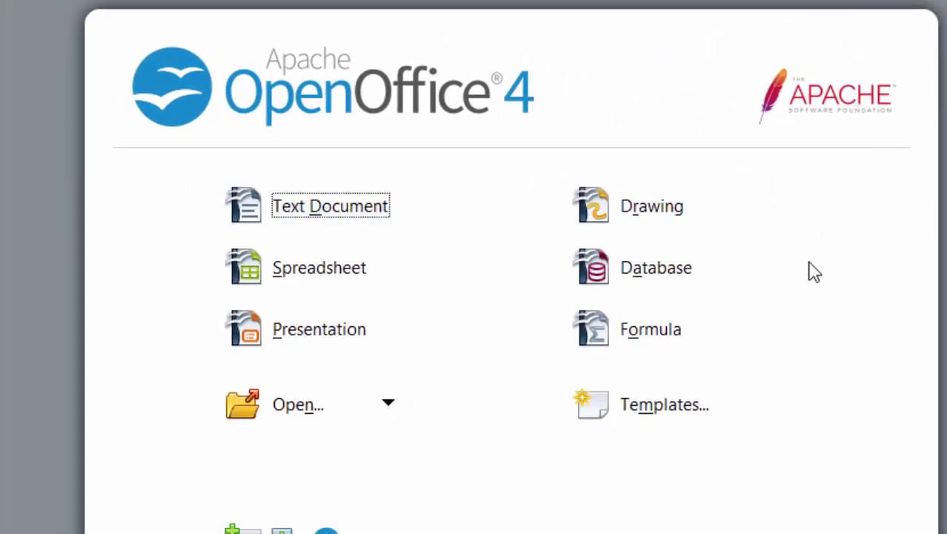
Start a new database in the Database Wizard, choosing not to register it.
left_click(659, 289)
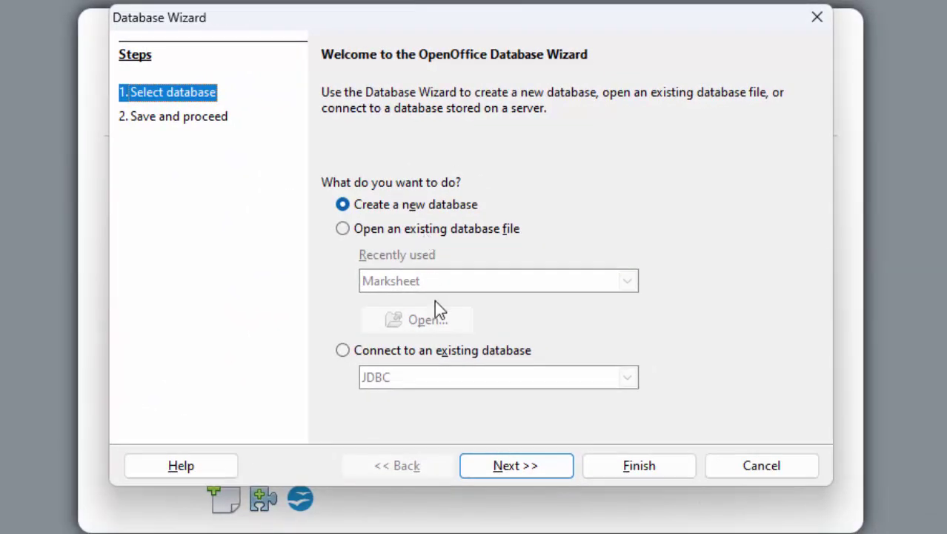
left_click(543, 467)
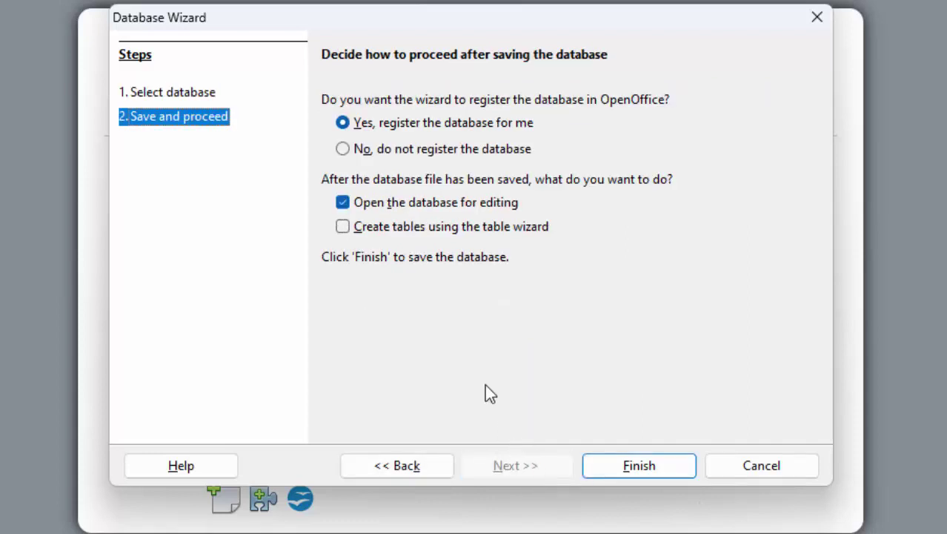
left_click(436, 151)
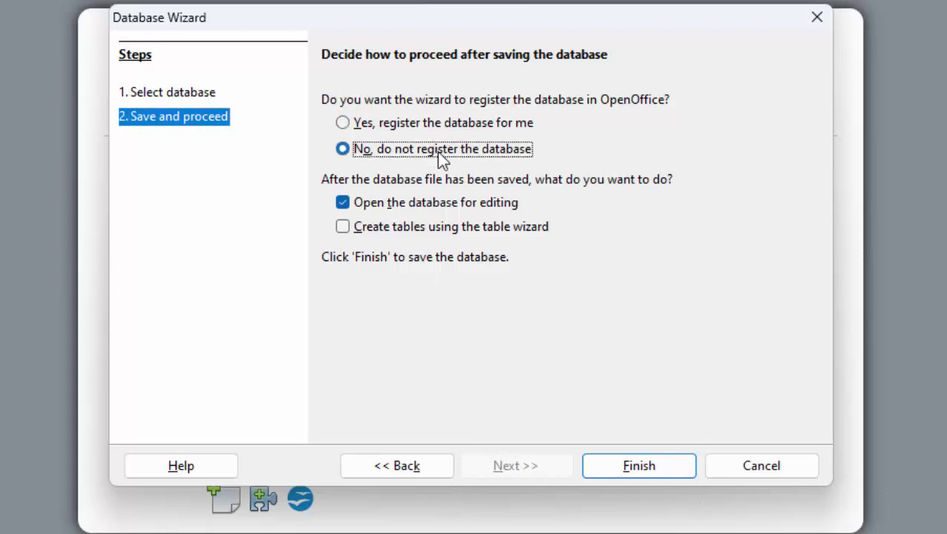
left_click(626, 471)
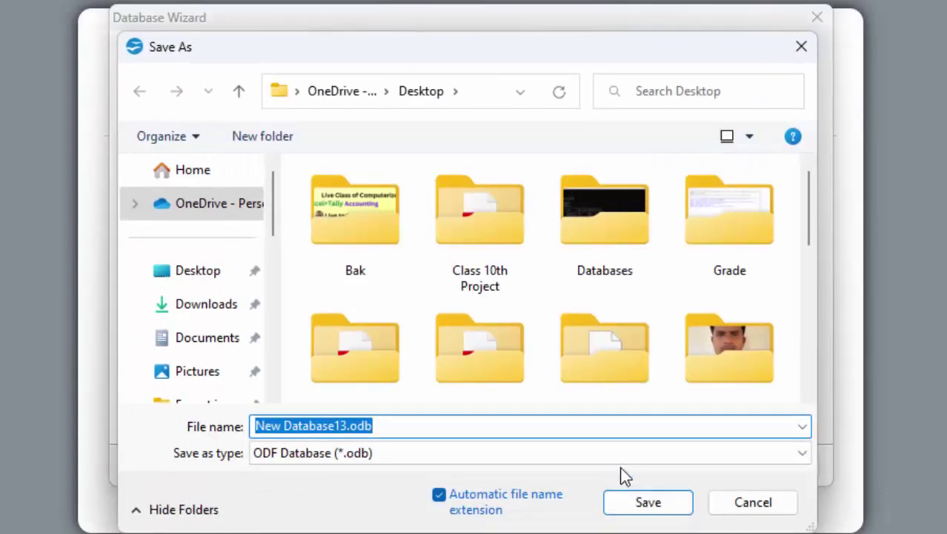
Save the new database file under the name Marksheet1.
key("BackSpace")
type("Ma")
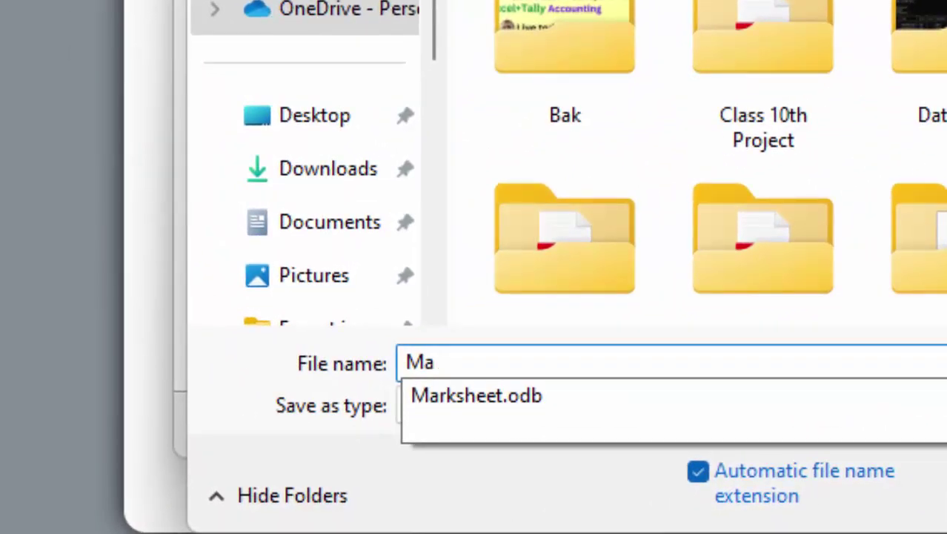
type("rksh")
type("eet")
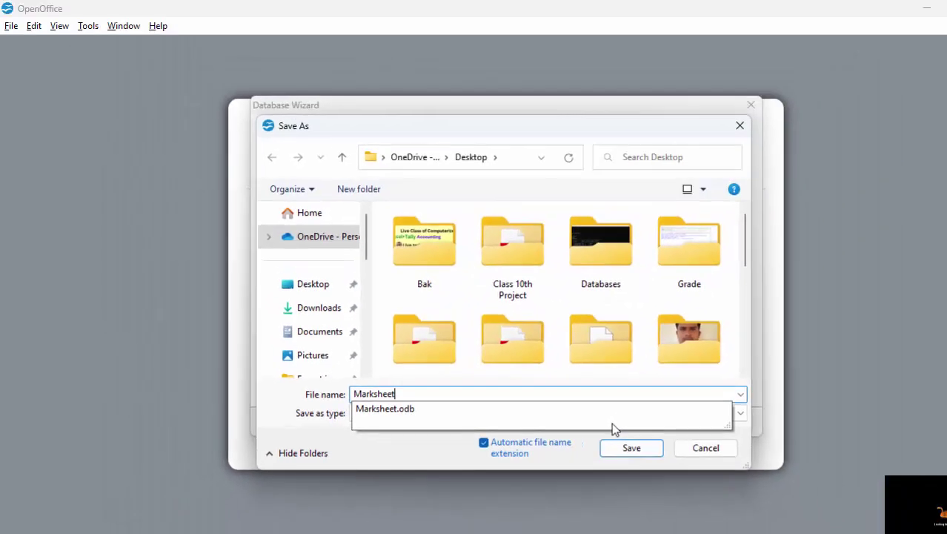
type("1")
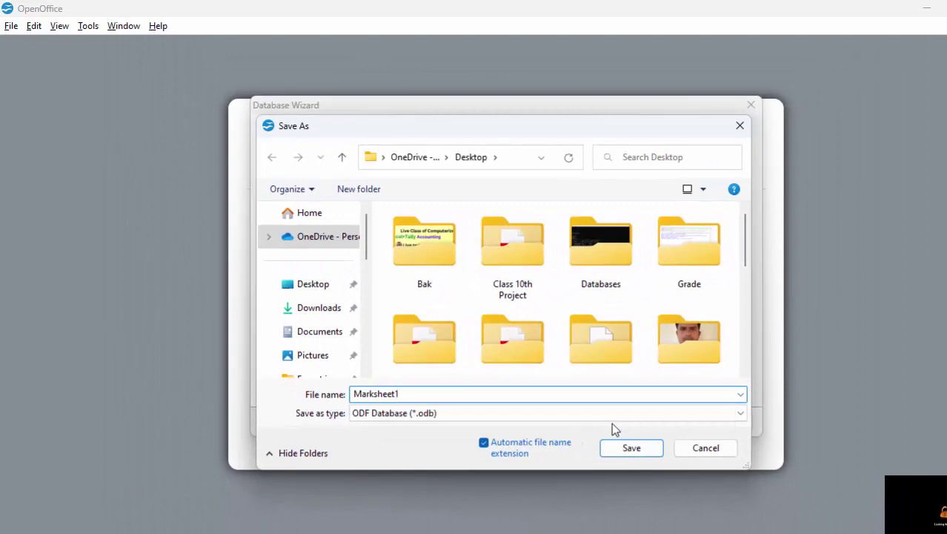
key("Return")
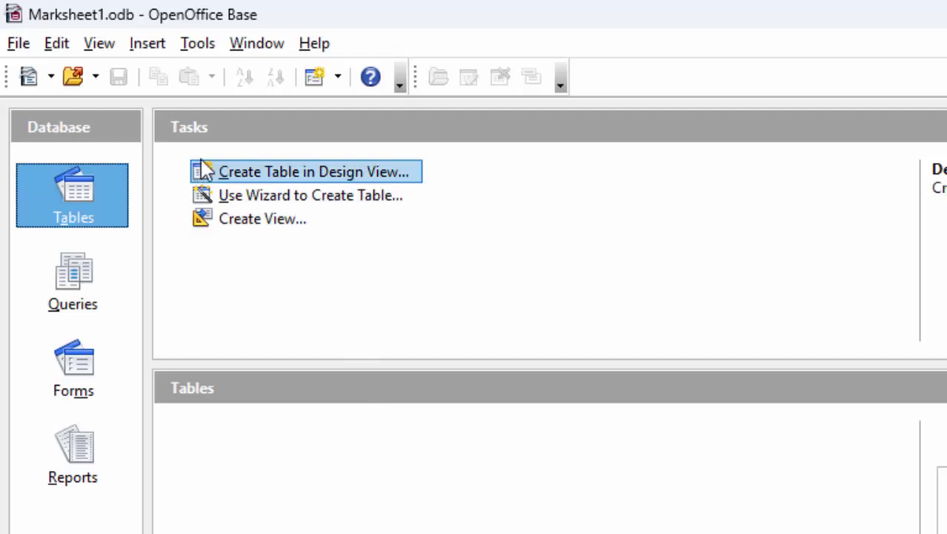
Create a new table in Design View from the Tasks panel.
left_click(261, 175)
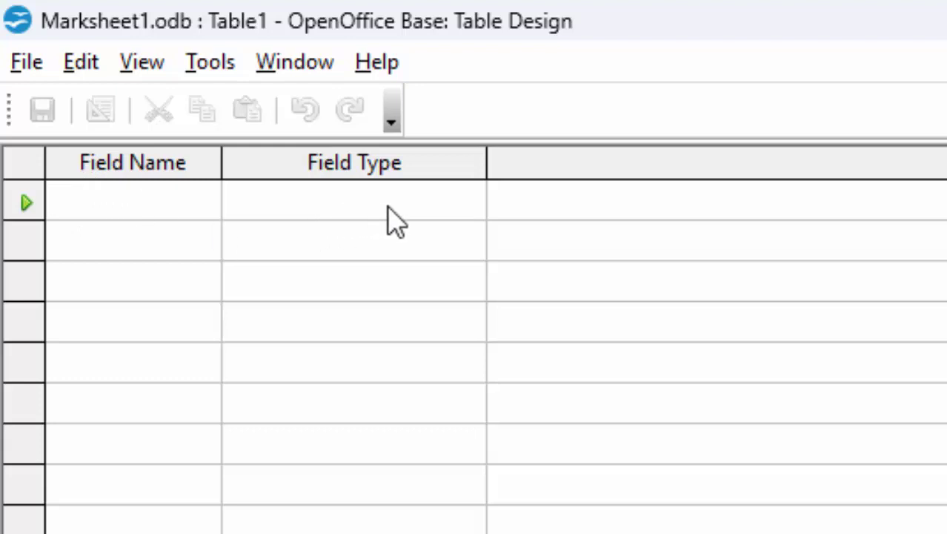
Name the first field Roll_Number.
left_click(621, 217)
left_click(146, 209)
type("R")
type("oll ")
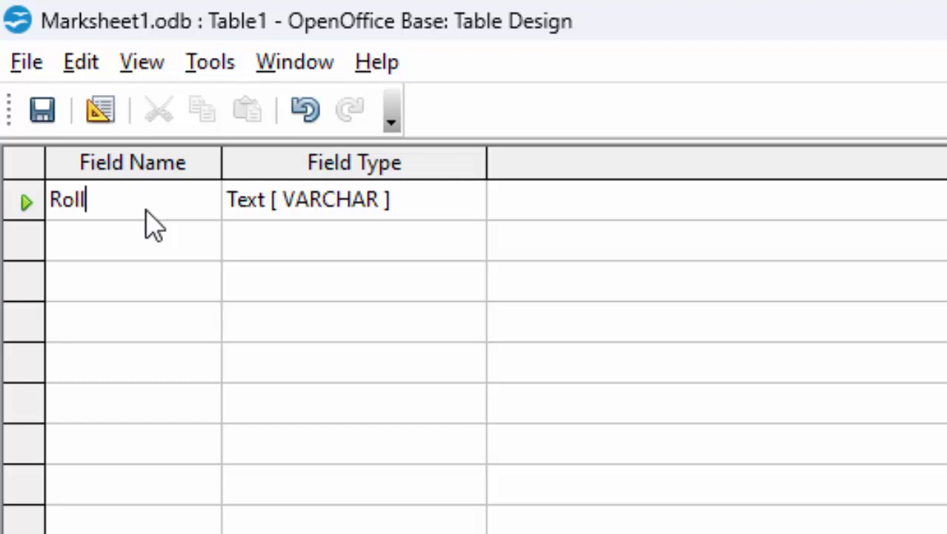
type("Num")
key("BackSpace")
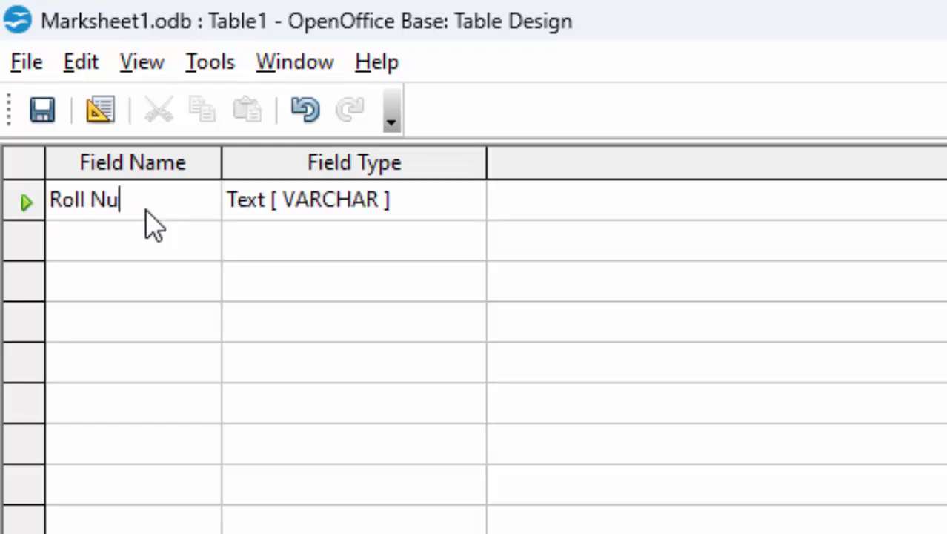
key("BackSpace")
key("BackSpace")
key("BackSpace")
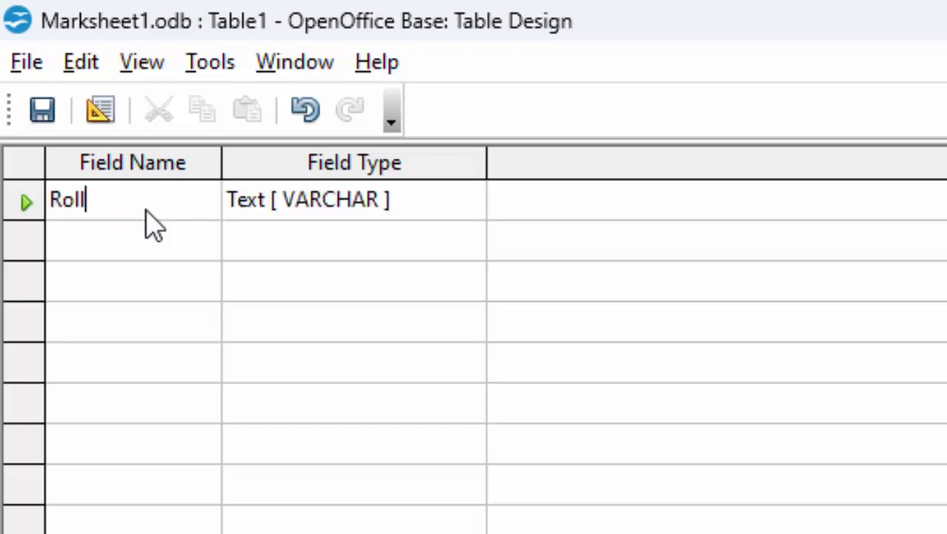
type("_Numbe")
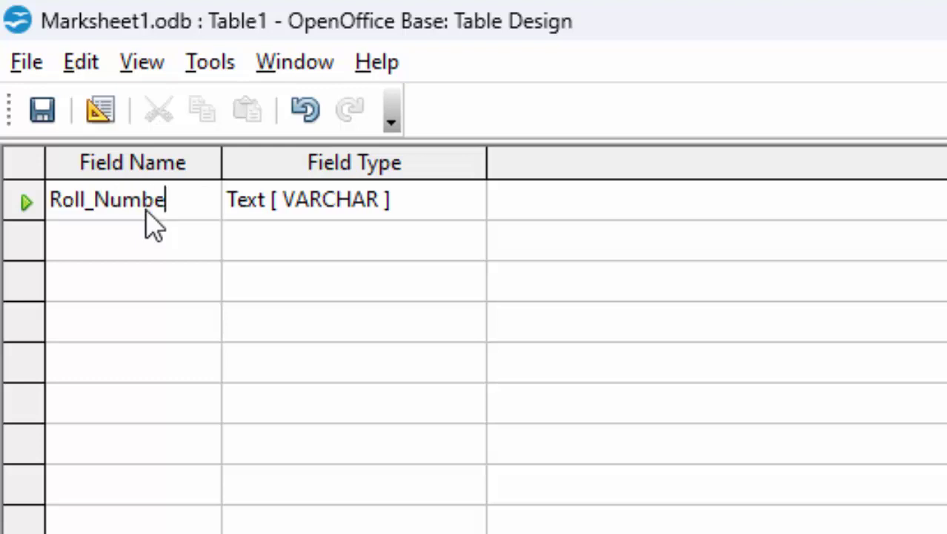
type("r")
Set Roll_Number's field type to Number [ NUMERIC ].
left_click(408, 200)
left_click(468, 202)
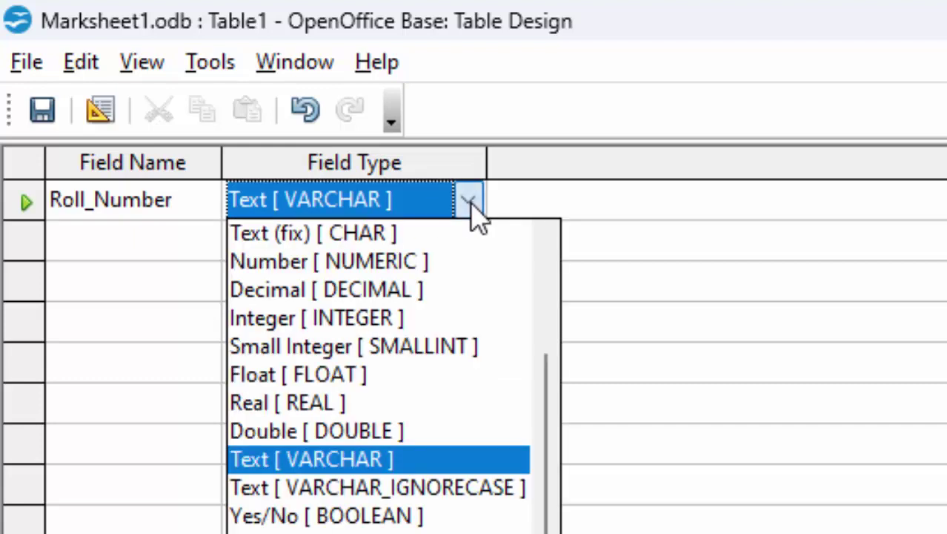
left_click_drag(555, 448, 578, 270)
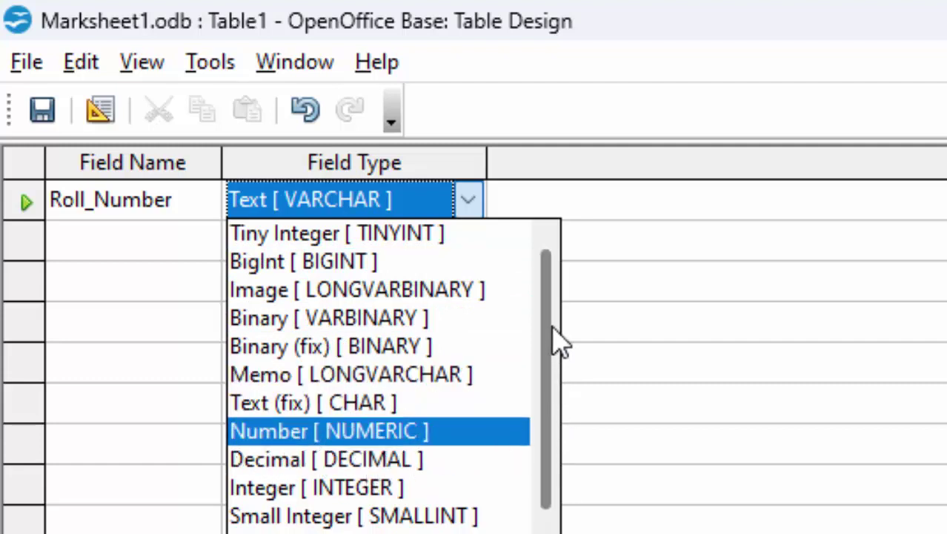
left_click_drag(552, 326, 533, 449)
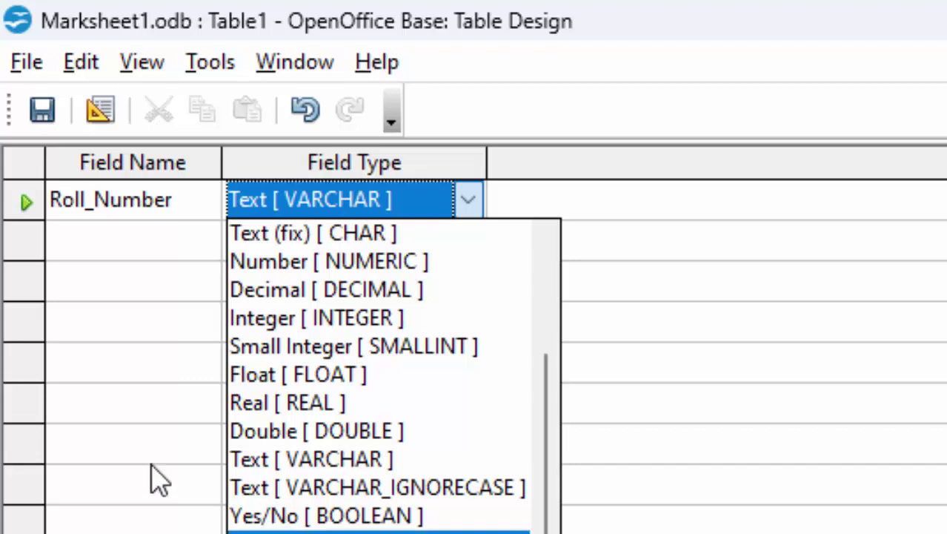
left_click(120, 260)
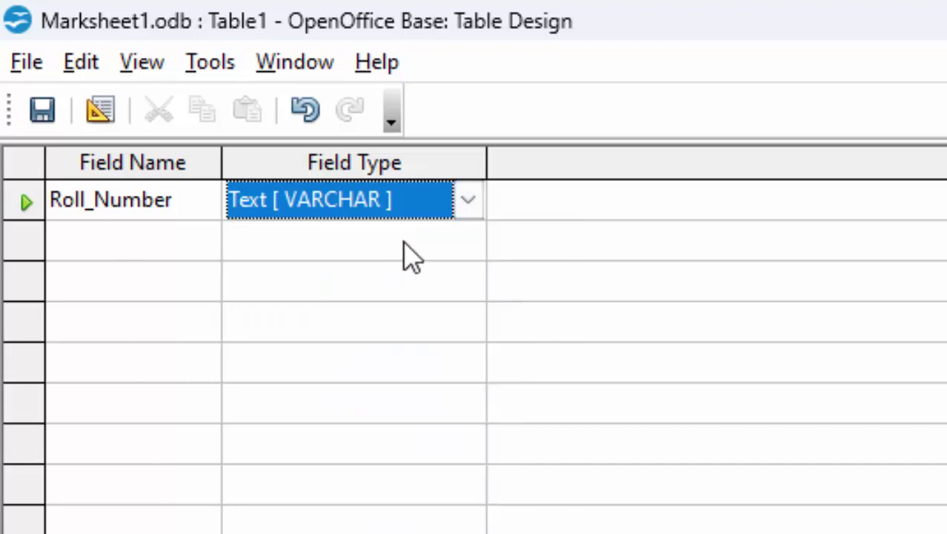
left_click(468, 202)
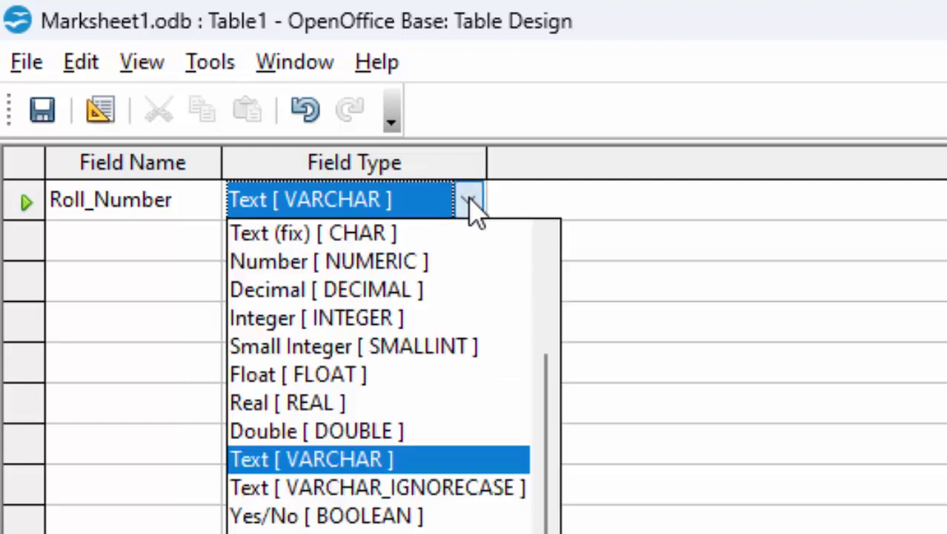
left_click(428, 262)
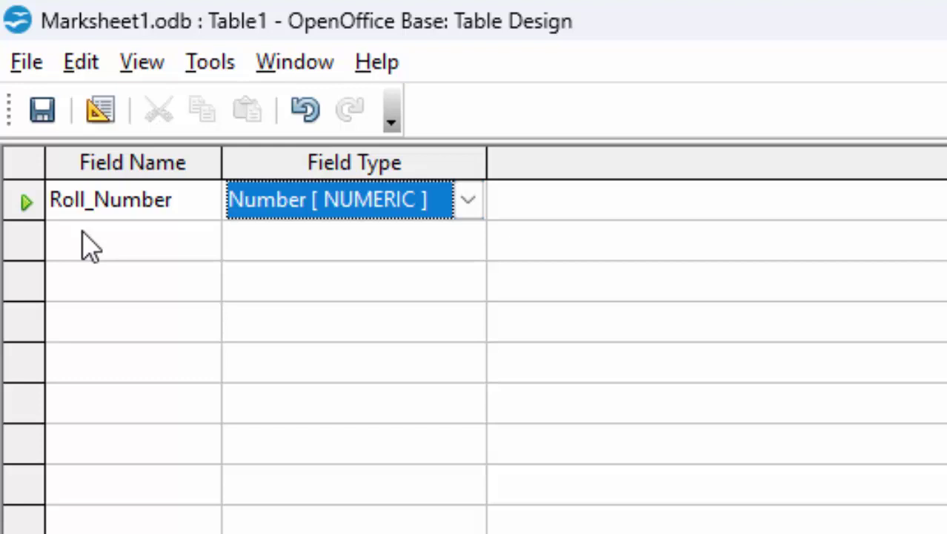
Set Roll_Number as the primary key and move to the second field row.
right_click(38, 199)
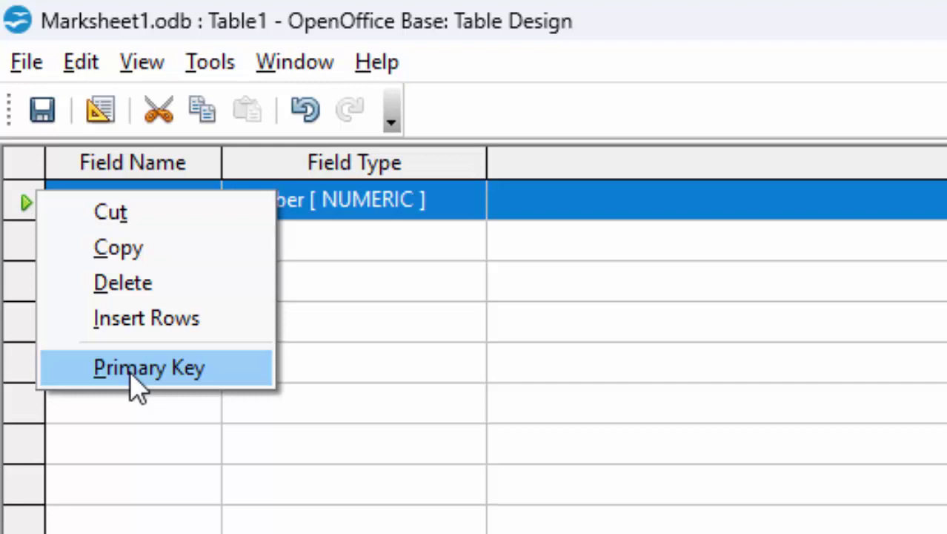
left_click(128, 374)
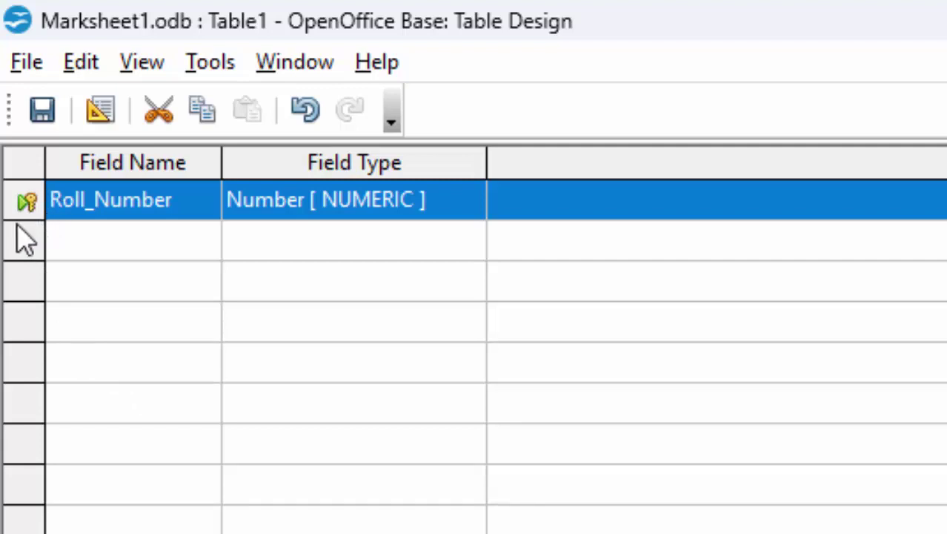
left_click(126, 252)
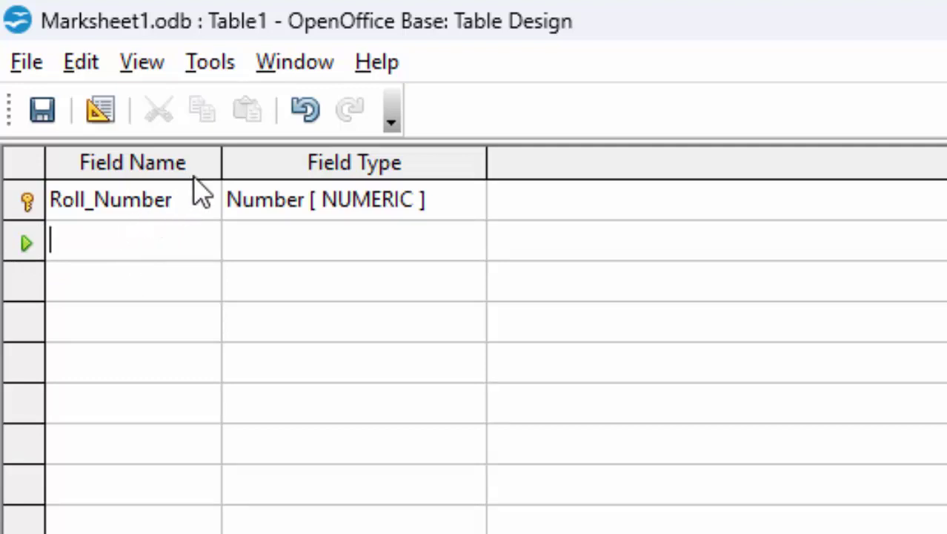
Widen the field name column and add a Name_of_students field.
left_click_drag(222, 162, 284, 249)
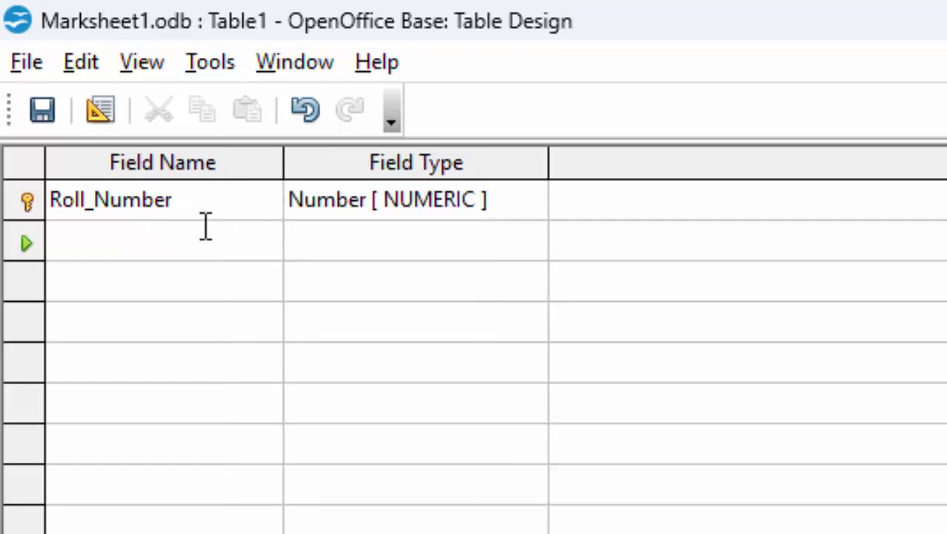
type("Name_")
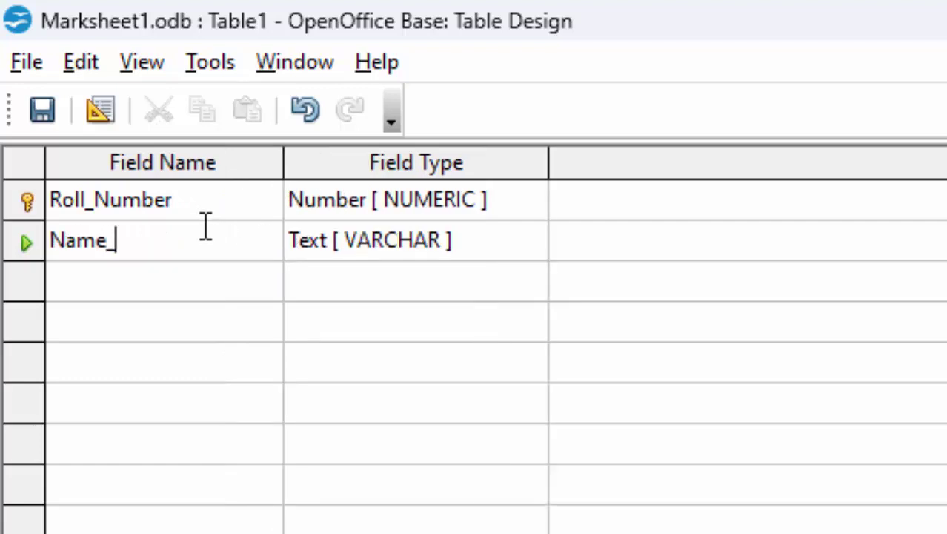
type("od")
key("BackSpace")
type("f")
type("_st")
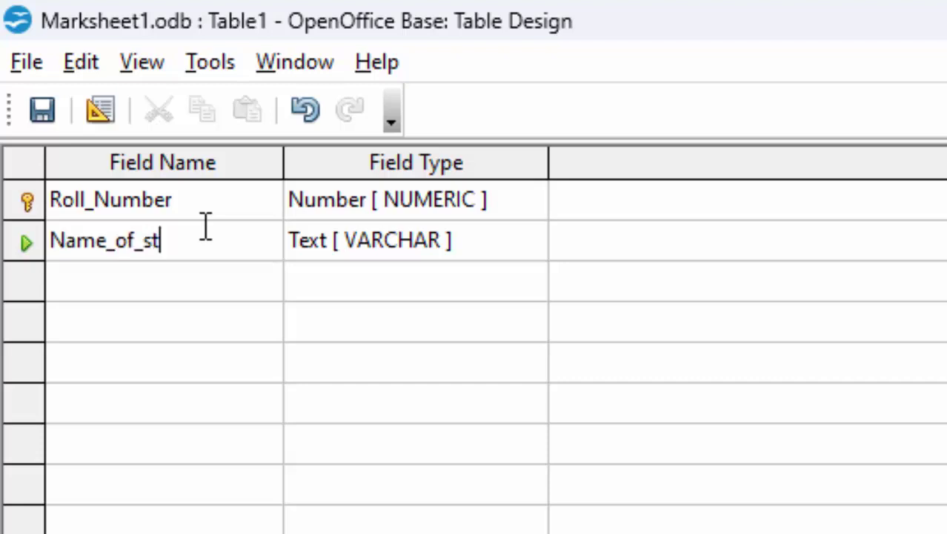
type("udents")
Add Computer and English fields in the next rows.
left_click(104, 291)
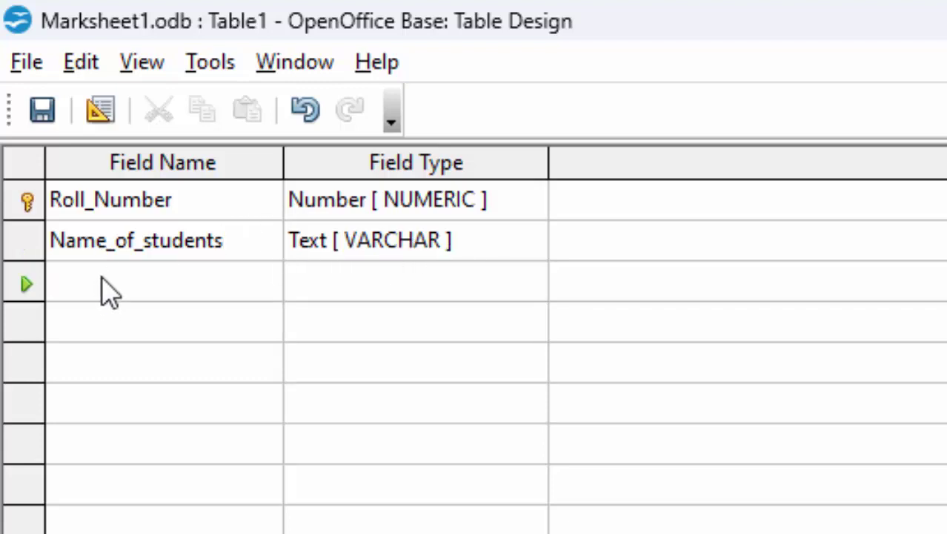
type("Compu")
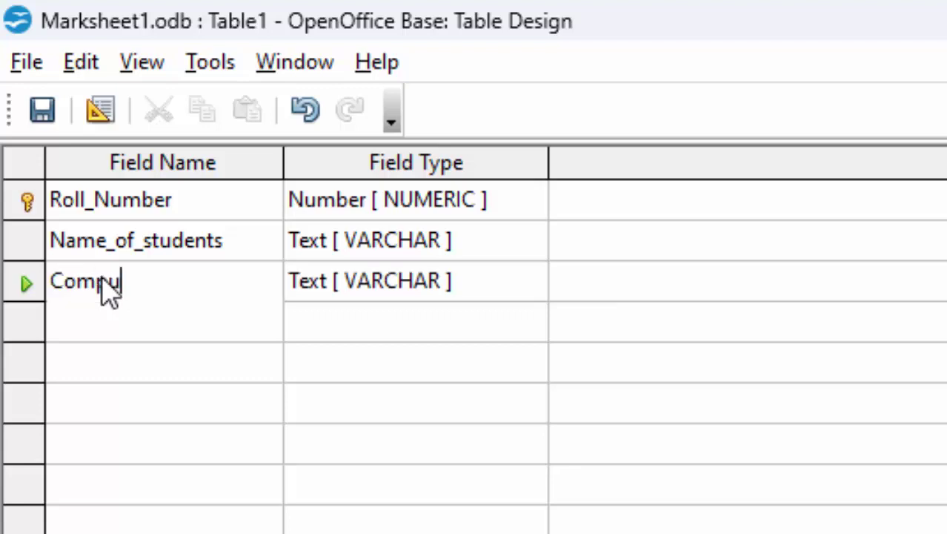
type("ter")
key("Tab")
key("Tab")
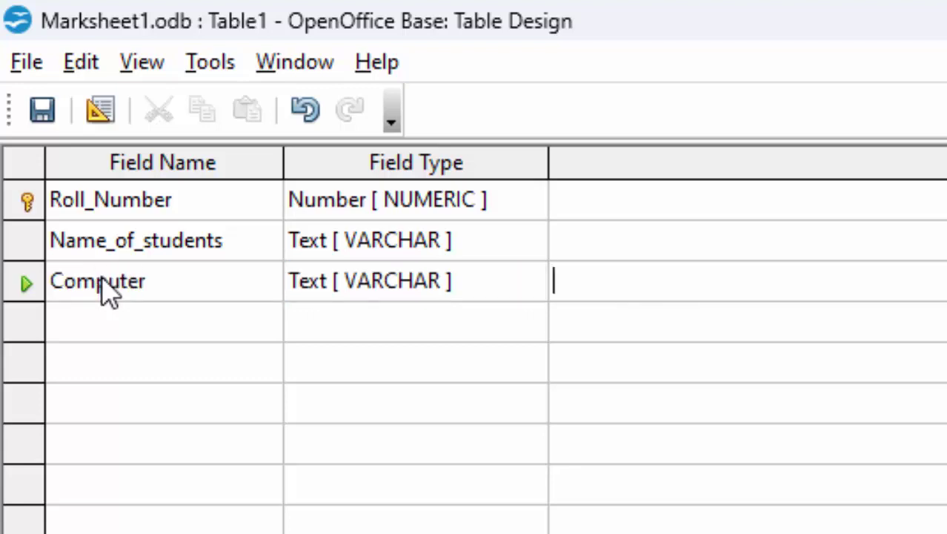
key("Tab")
type("E")
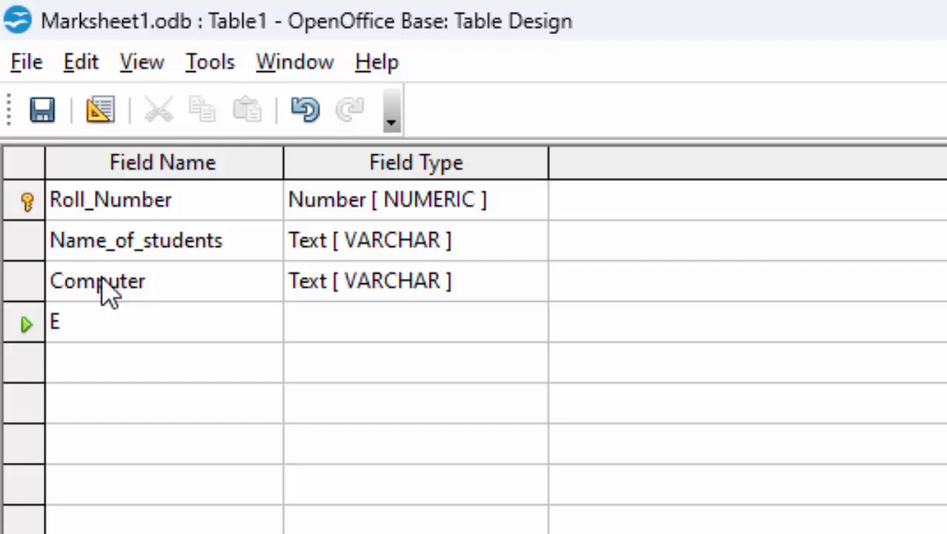
type("nglish")
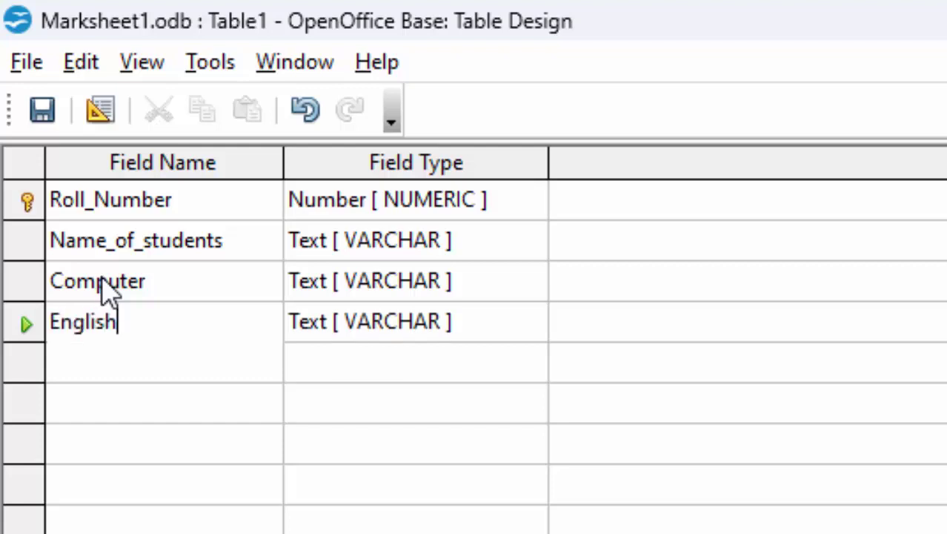
key("Tab")
Add Maths and Sst field names below English.
key("Tab")
key("Tab")
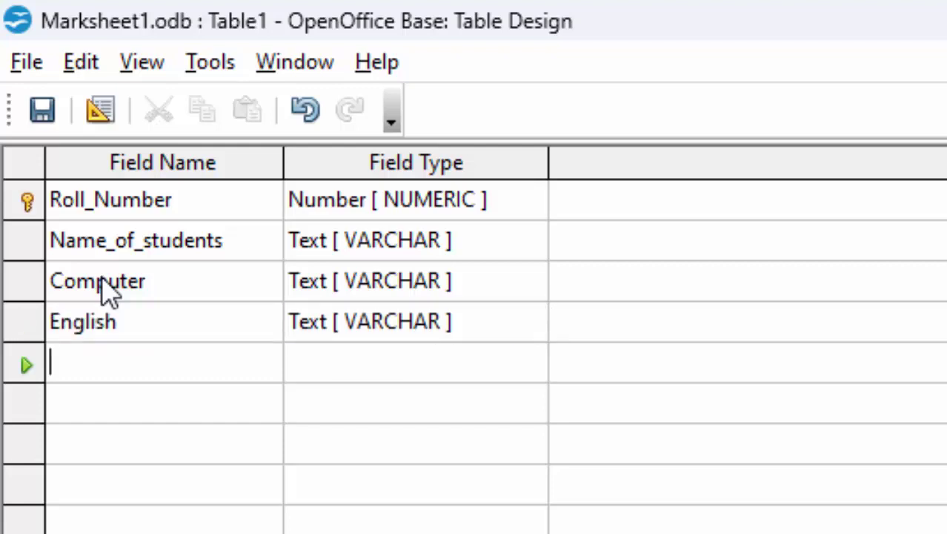
type("N")
key("BackSpace")
type("Maths")
key("Tab")
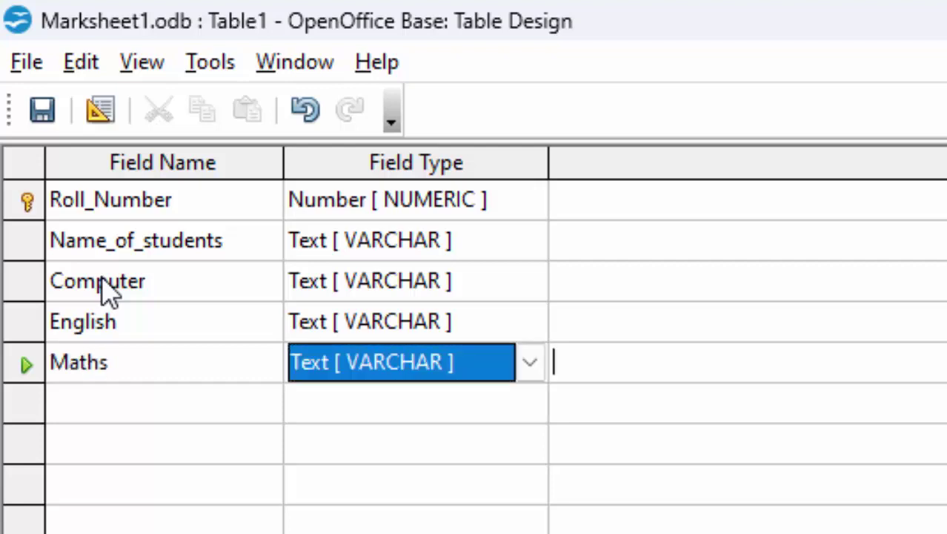
key("Tab")
key("Tab")
type("S.")
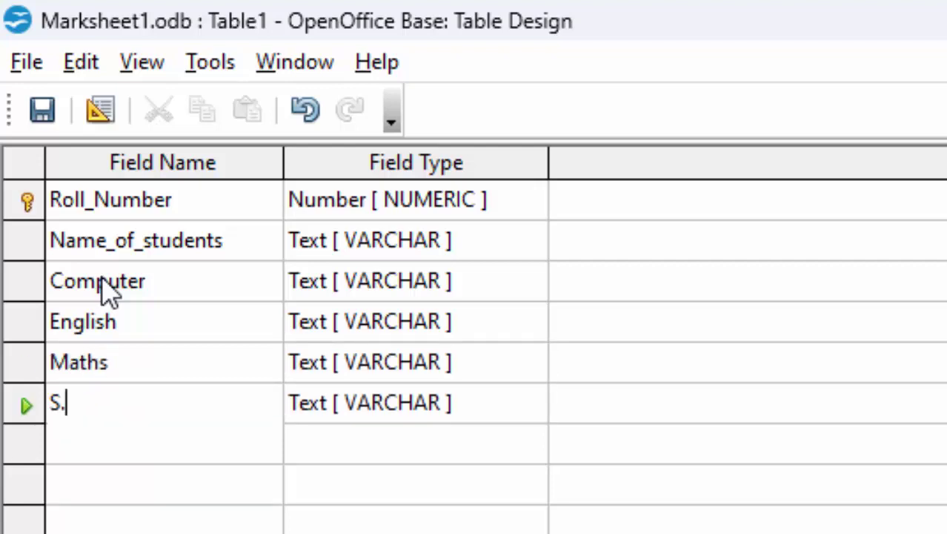
key("BackSpace")
type("s")
type("st")
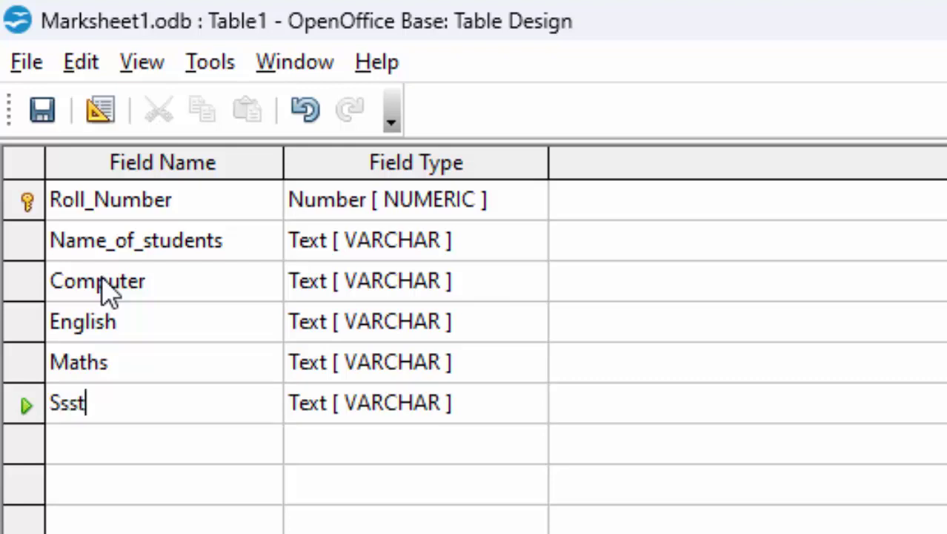
key("BackSpace")
key("BackSpace")
key("BackSpace")
type("Ss")
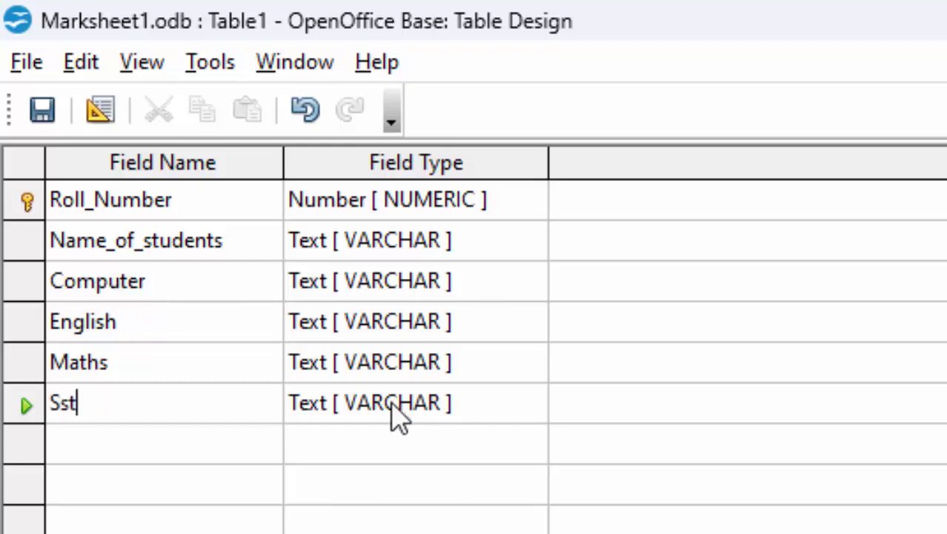
Set the Sst and Maths field types to Number [ NUMERIC ].
left_click(507, 412)
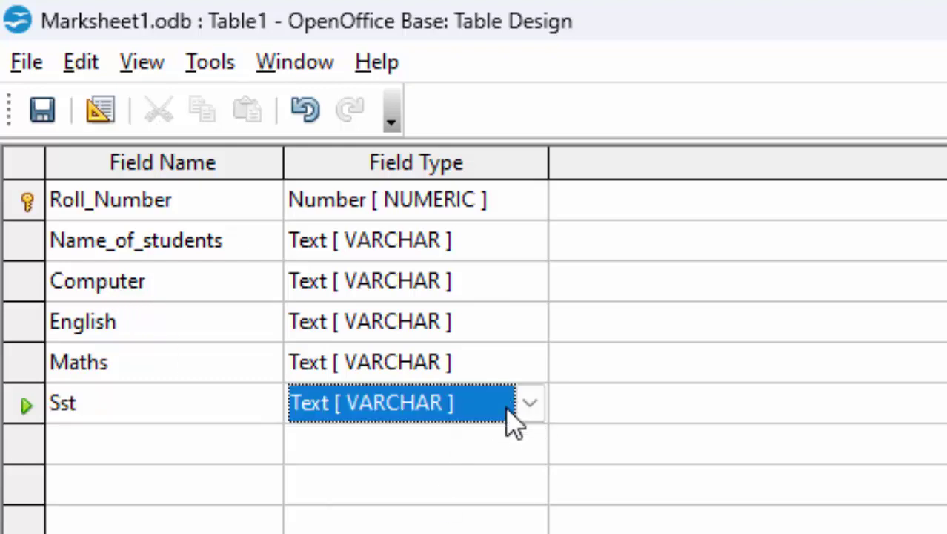
left_click(528, 404)
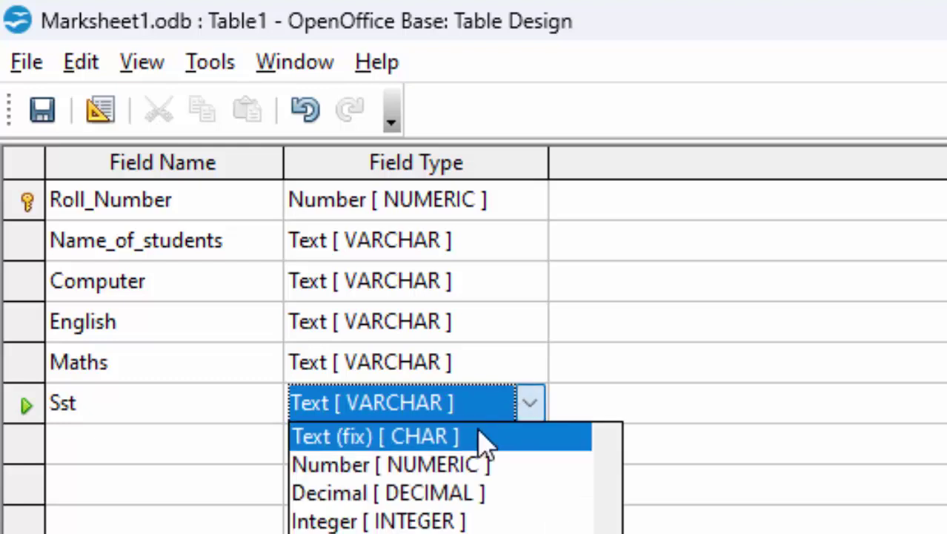
left_click(431, 475)
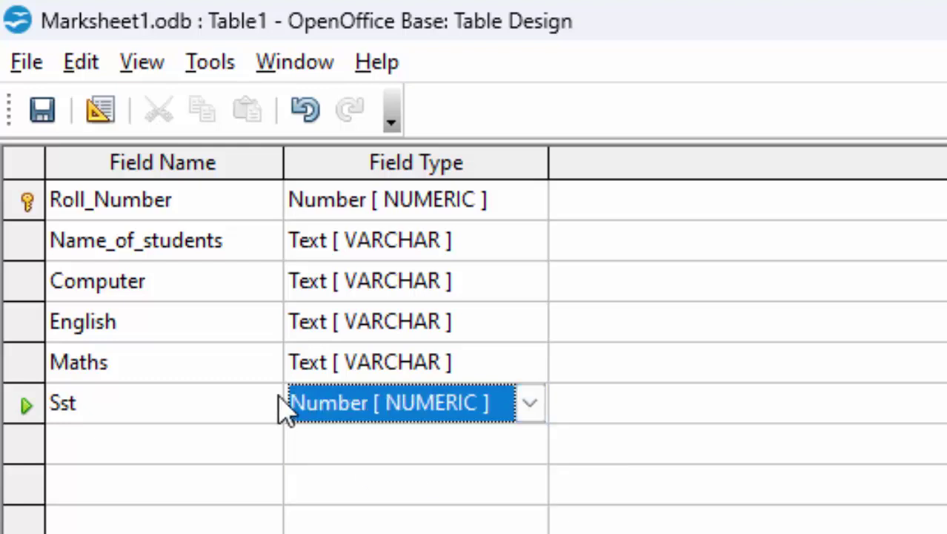
left_click(504, 374)
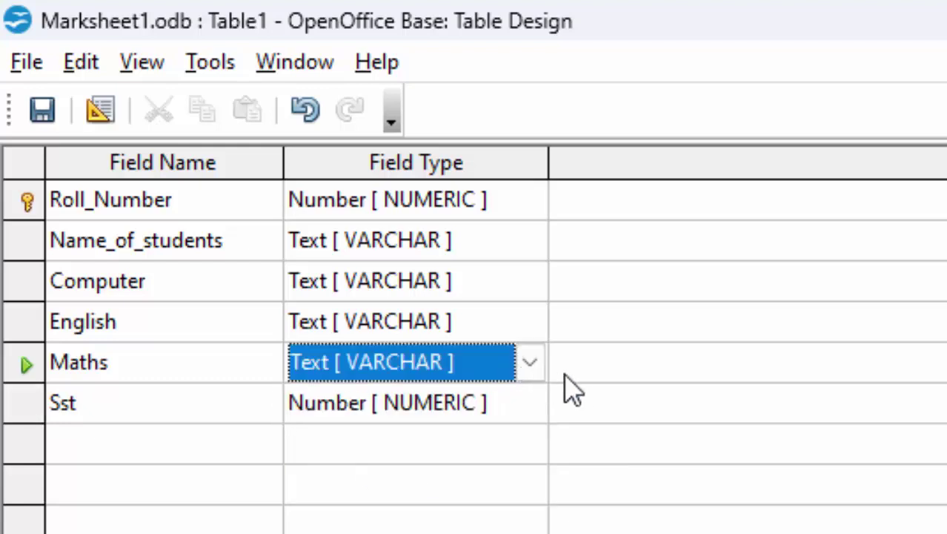
left_click(529, 363)
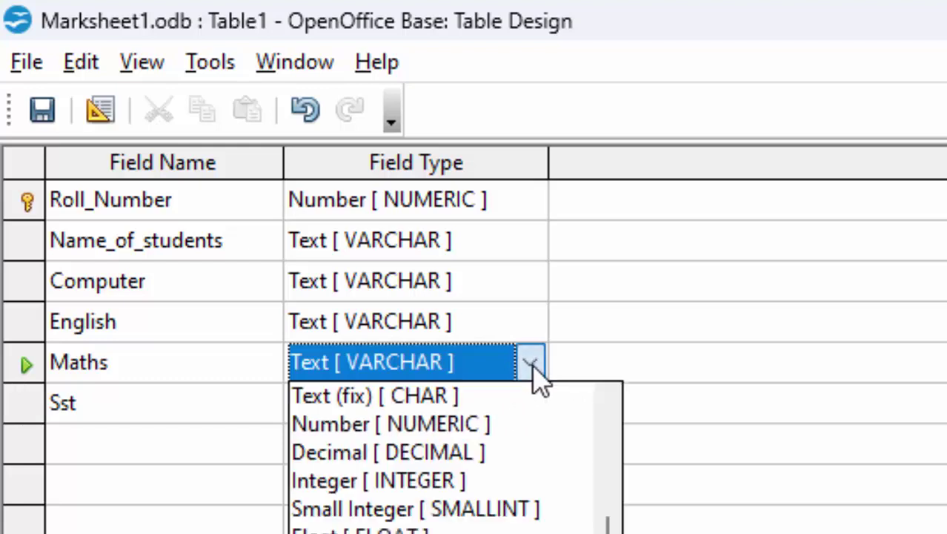
left_click(432, 427)
Make English an Integer [ INTEGER ] field and Computer a Number [ NUMERIC ] field.
left_click(482, 319)
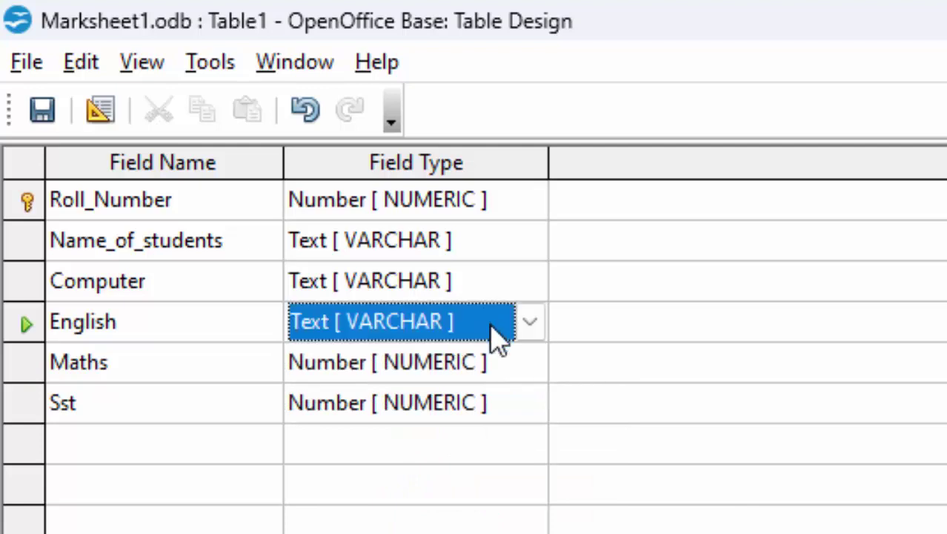
left_click(531, 323)
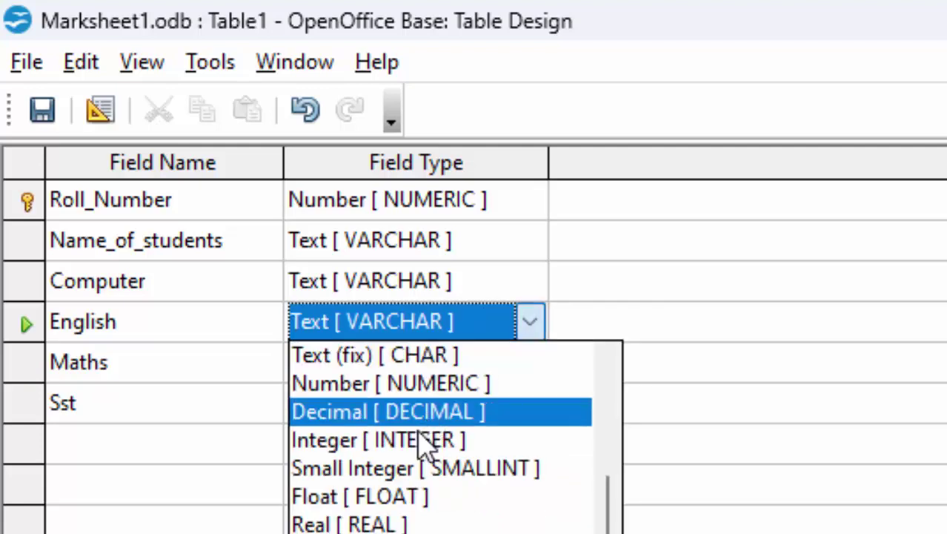
left_click(424, 441)
left_click(515, 287)
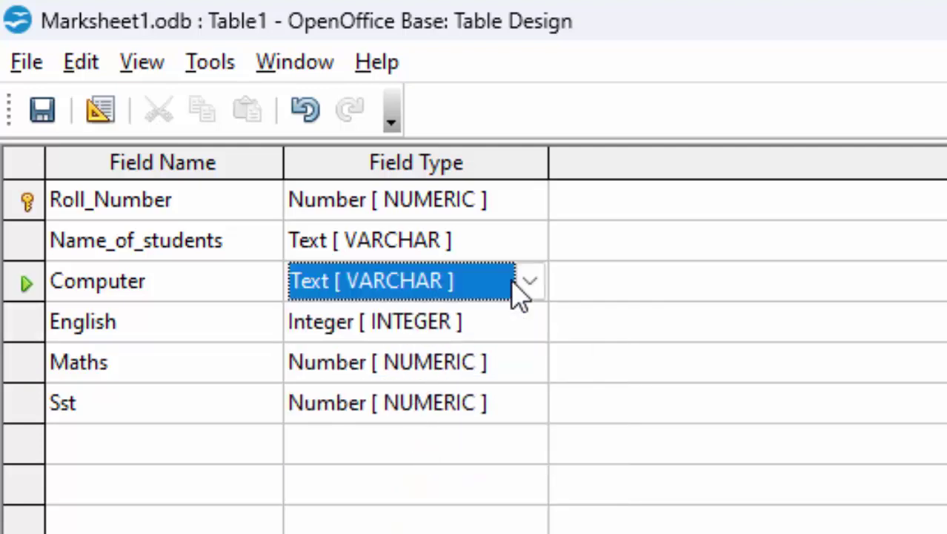
left_click(528, 284)
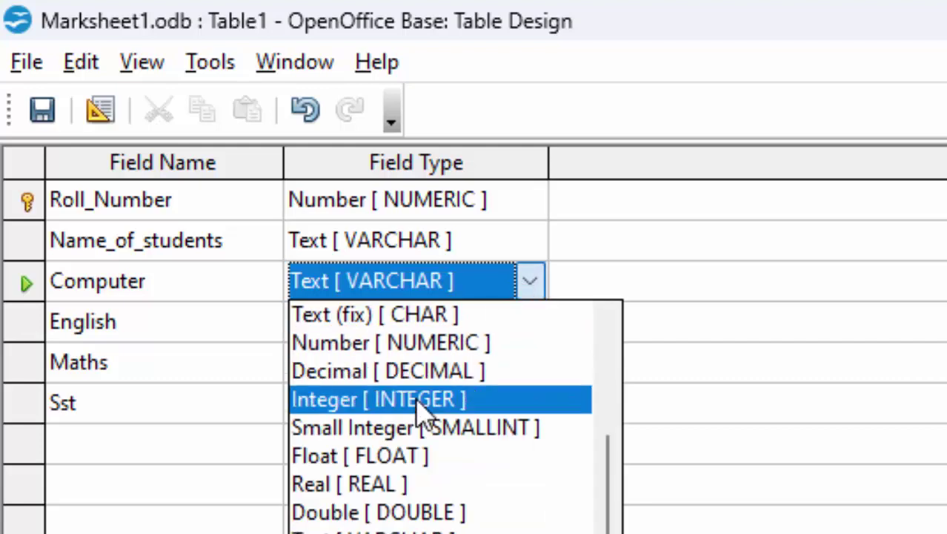
left_click(421, 355)
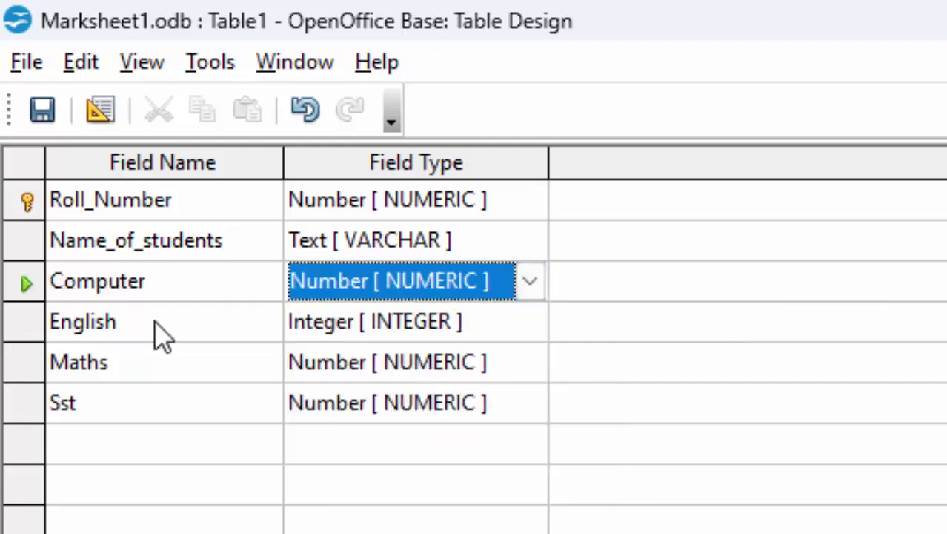
left_click(95, 447)
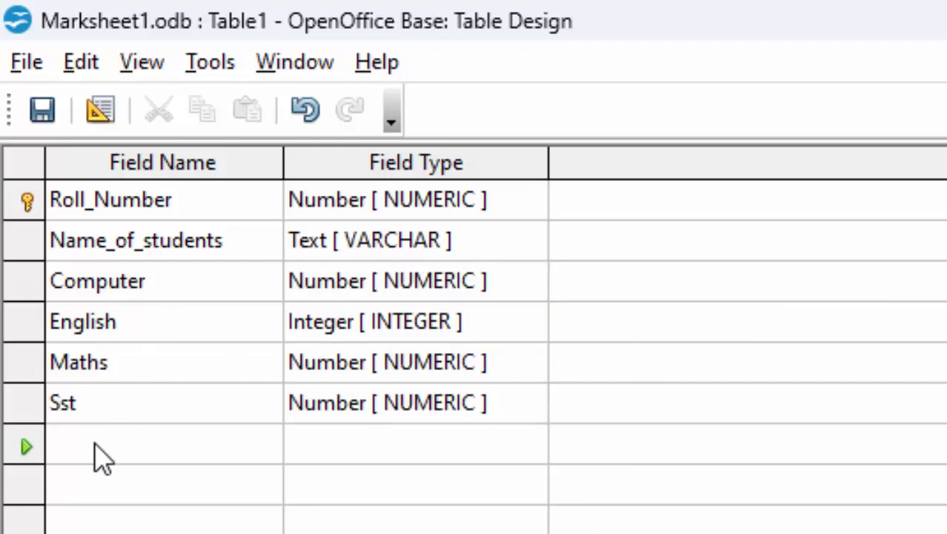
Add a Science field and set its type to Number [ NUMERIC ].
type("Scienc")
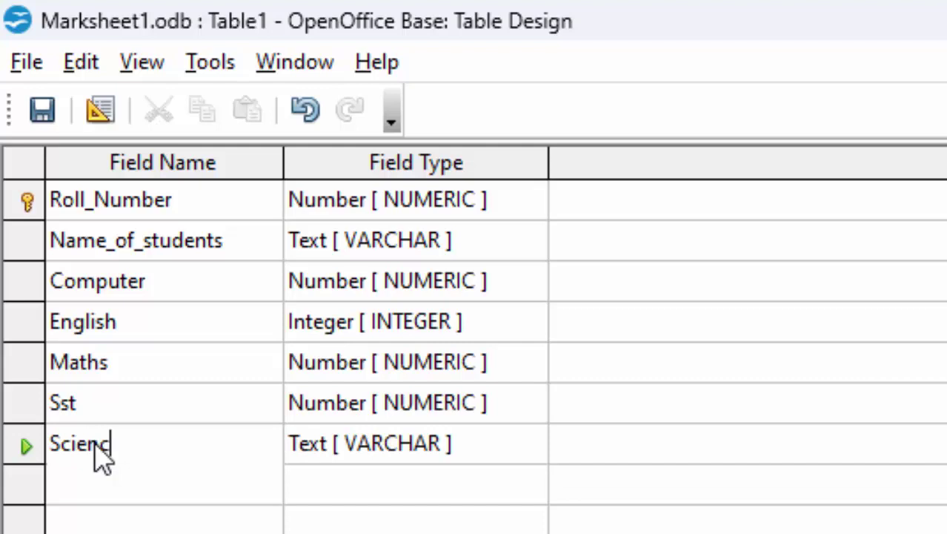
type("e")
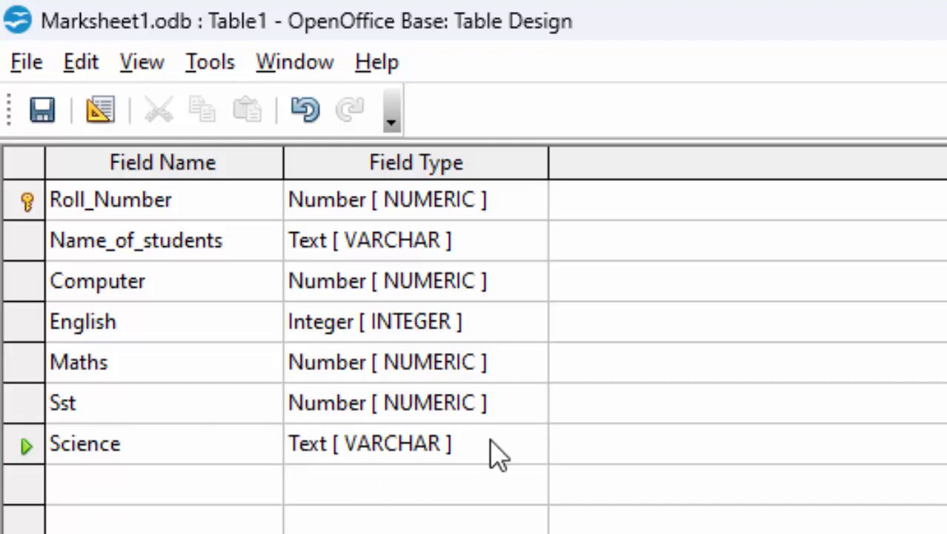
left_click(495, 450)
left_click(526, 448)
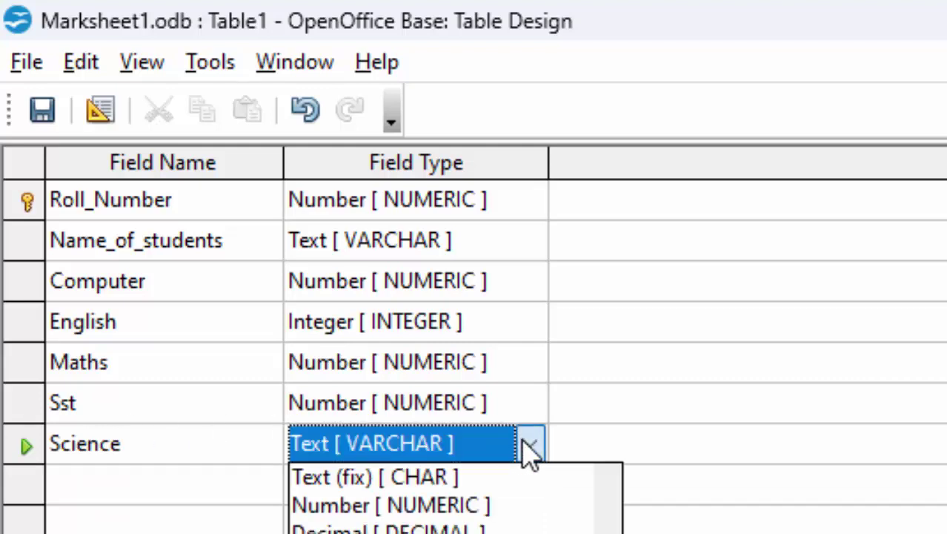
left_click(463, 507)
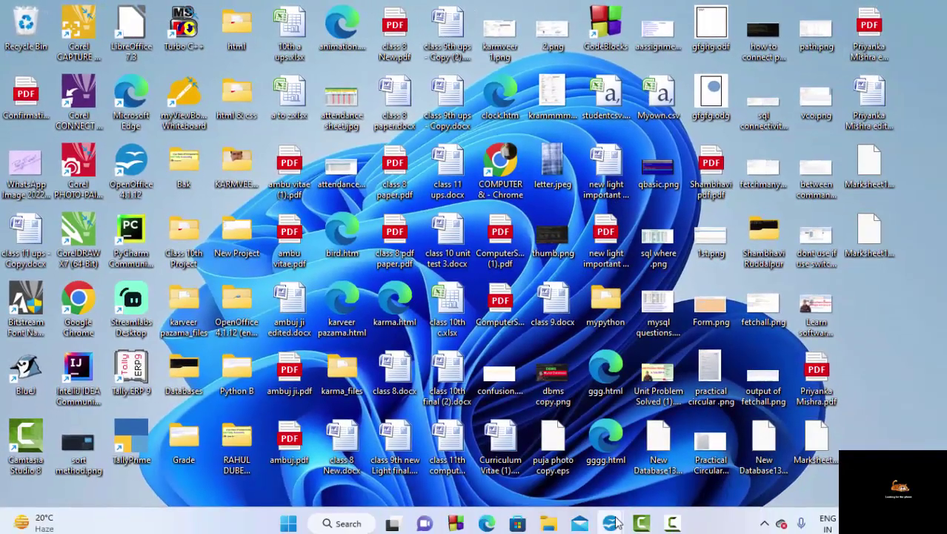
Restore the Table1 design window and add a Total field of type Number [ NUMERIC ].
mouse_move(617, 523)
left_click(667, 464)
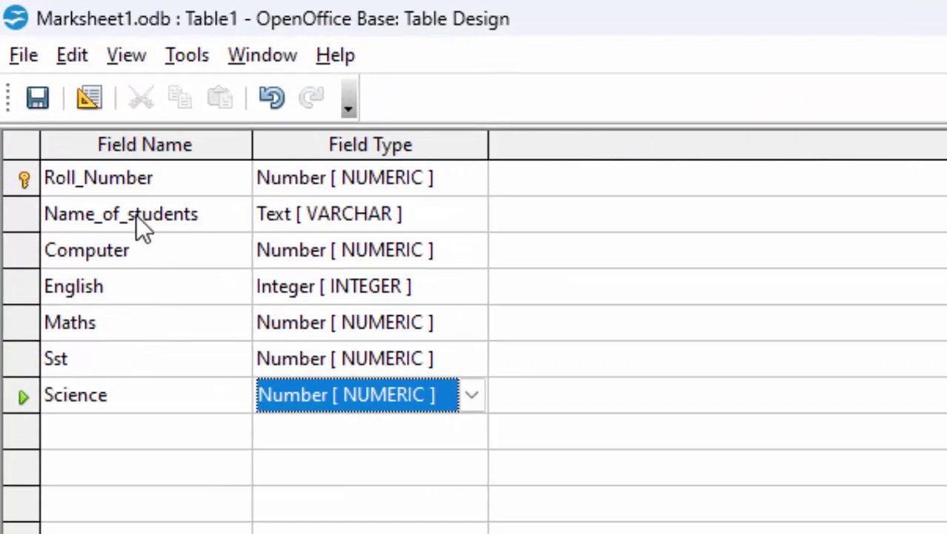
left_click(107, 432)
type("T")
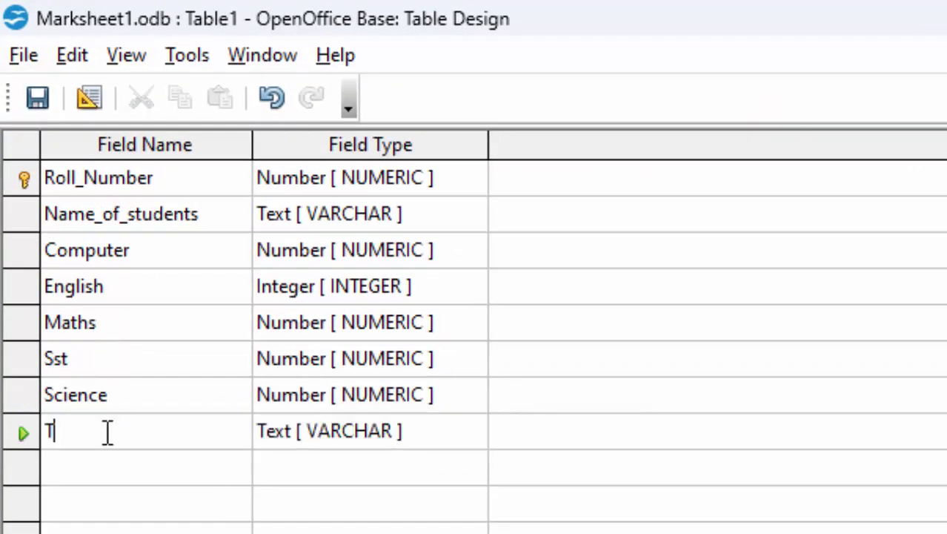
type("otal")
left_click(448, 442)
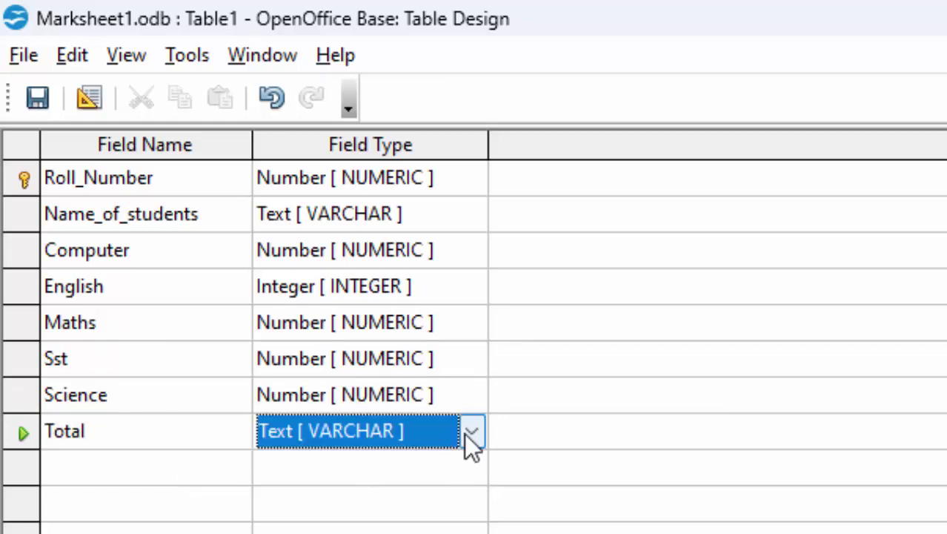
left_click(467, 433)
left_click(424, 492)
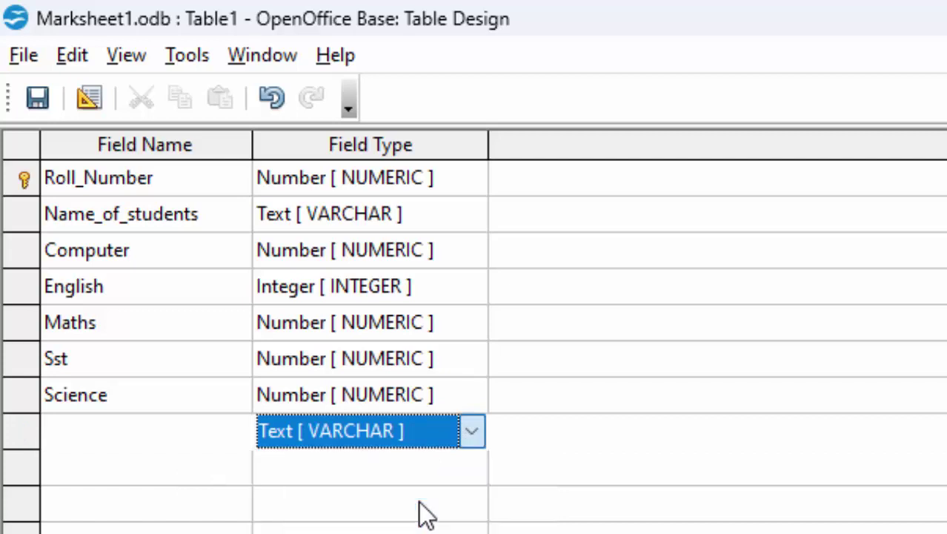
type("Total")
left_click(129, 478)
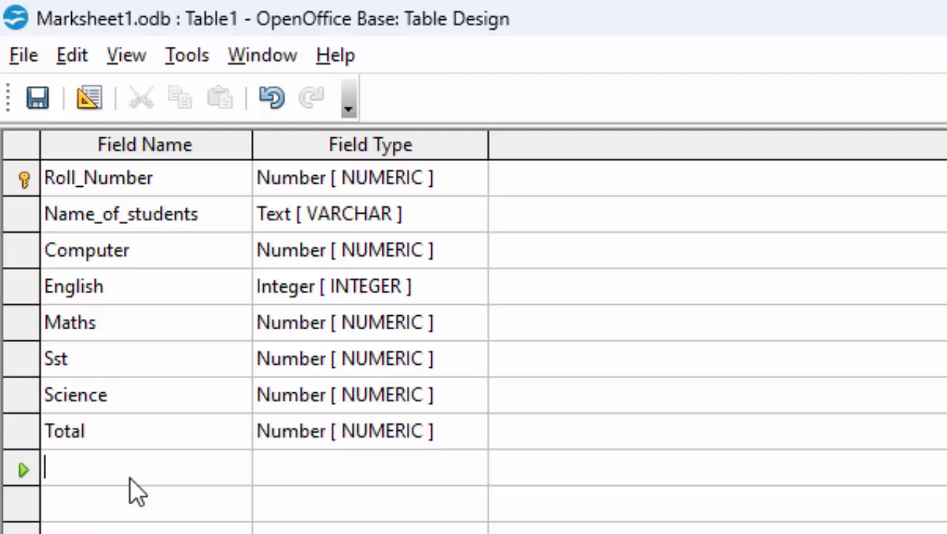
Add an Average field below Total and set its type to Decimal [ DECIMAL ].
type("Averag")
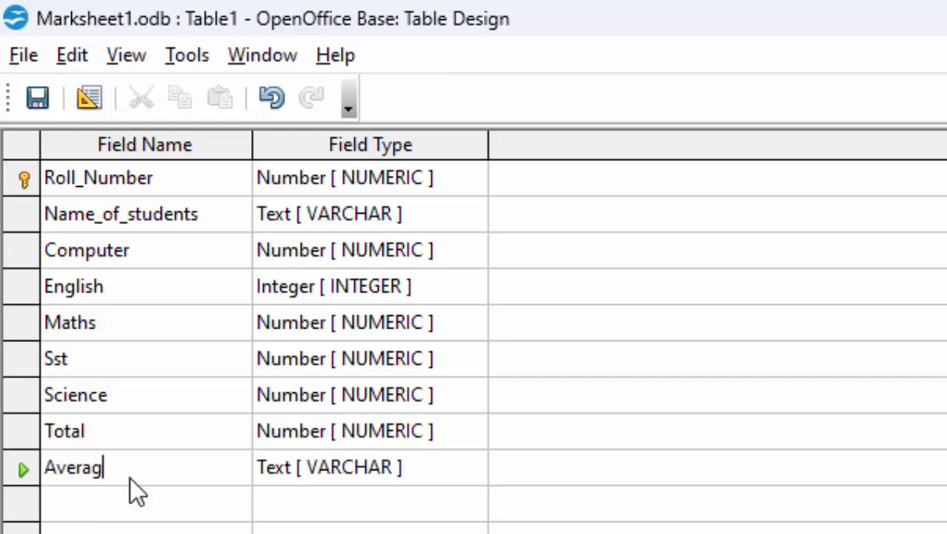
type("e")
key("Tab")
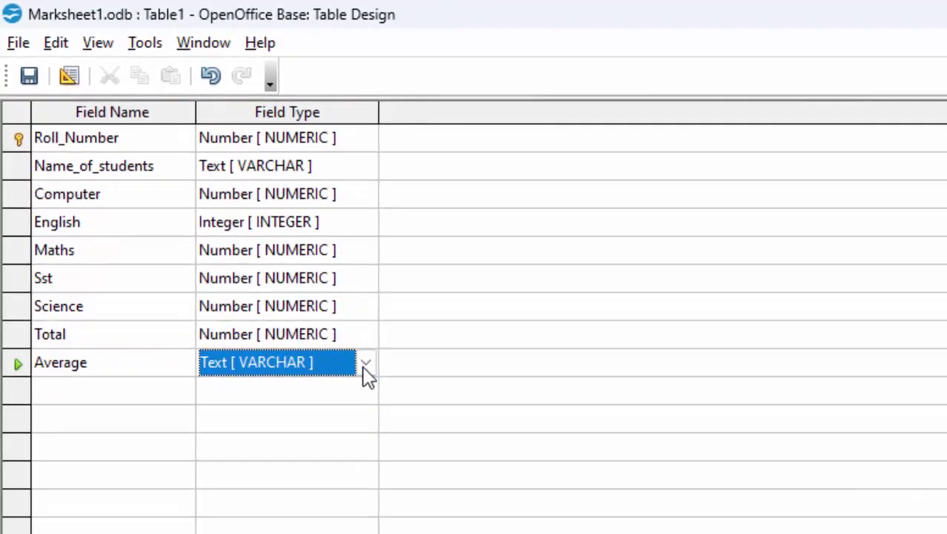
left_click(365, 366)
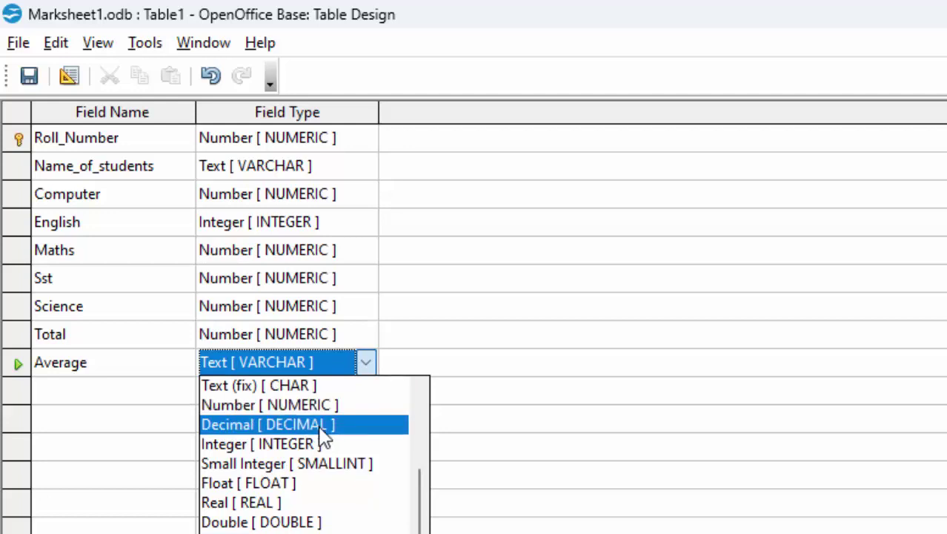
left_click(320, 428)
left_click(134, 393)
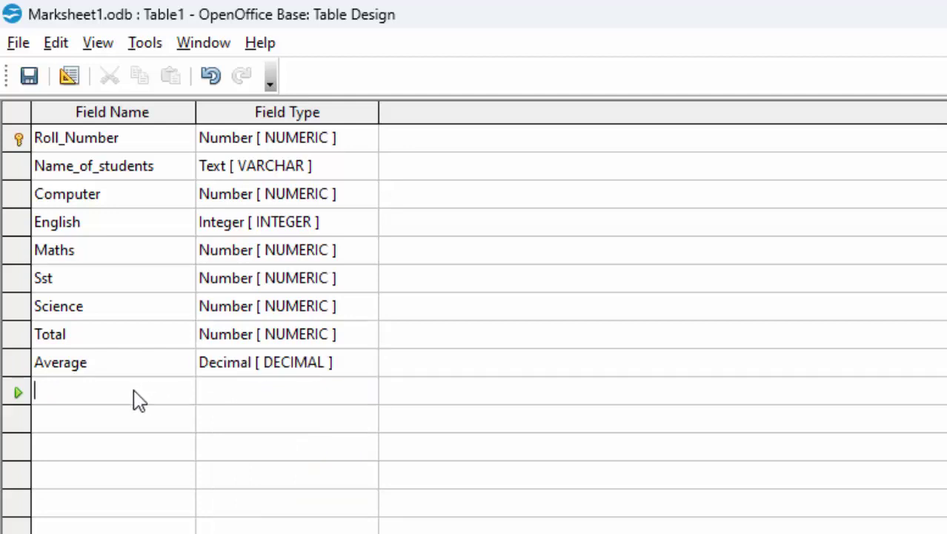
Delete the Average and Total field rows from Table1's design.
right_click(18, 363)
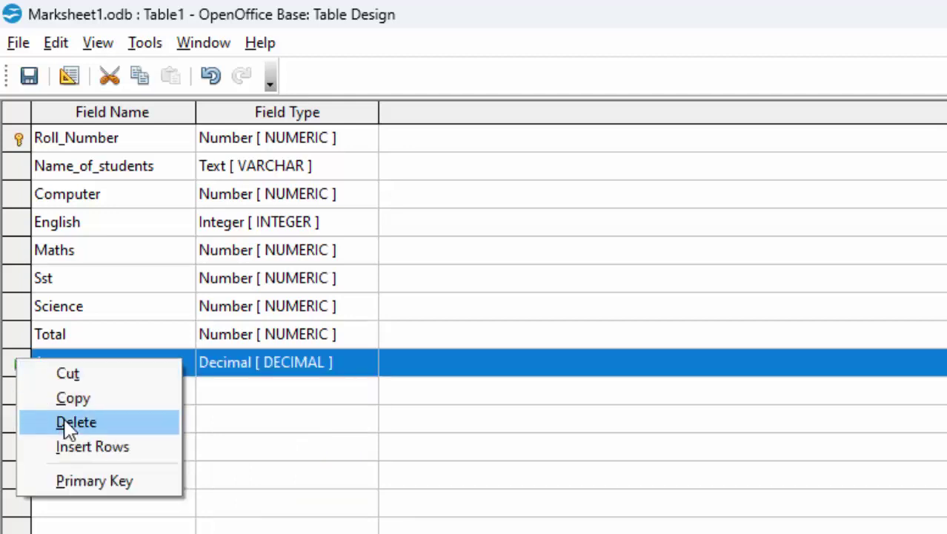
left_click(71, 422)
right_click(18, 341)
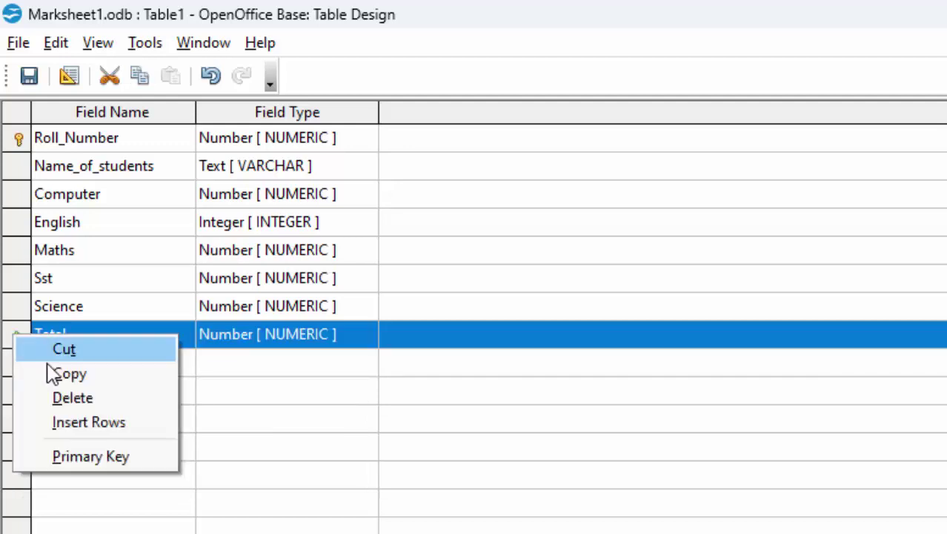
left_click(50, 398)
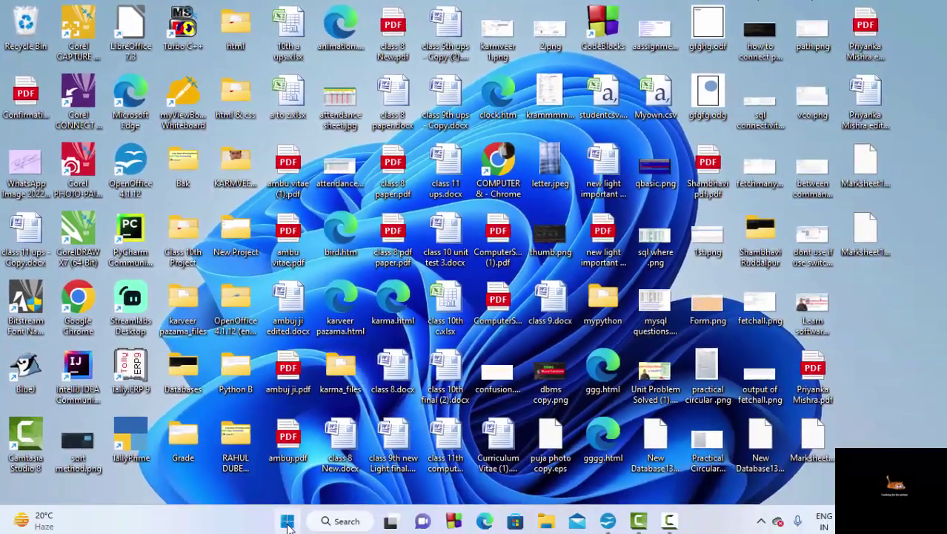
Search for 'access' and launch Microsoft Office Access 2007.
left_click(287, 521)
type("acce")
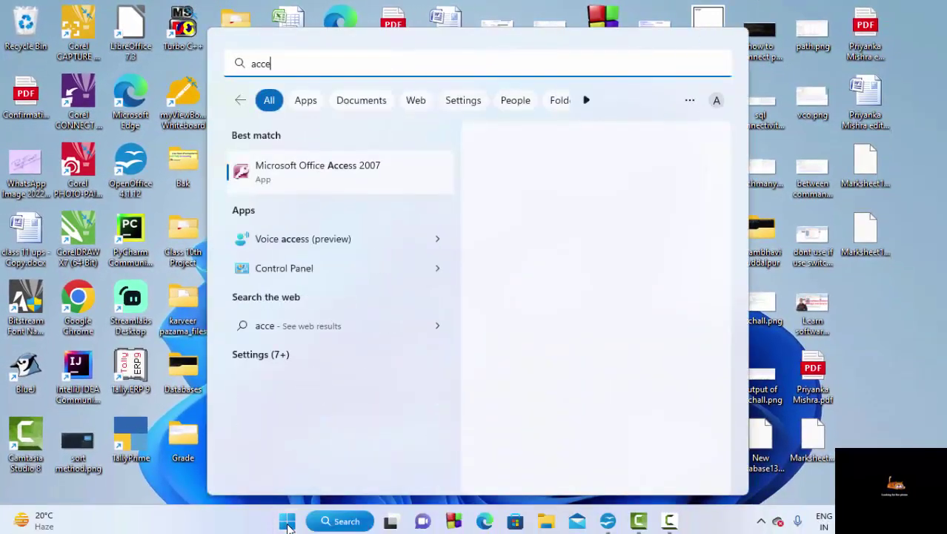
type("ss")
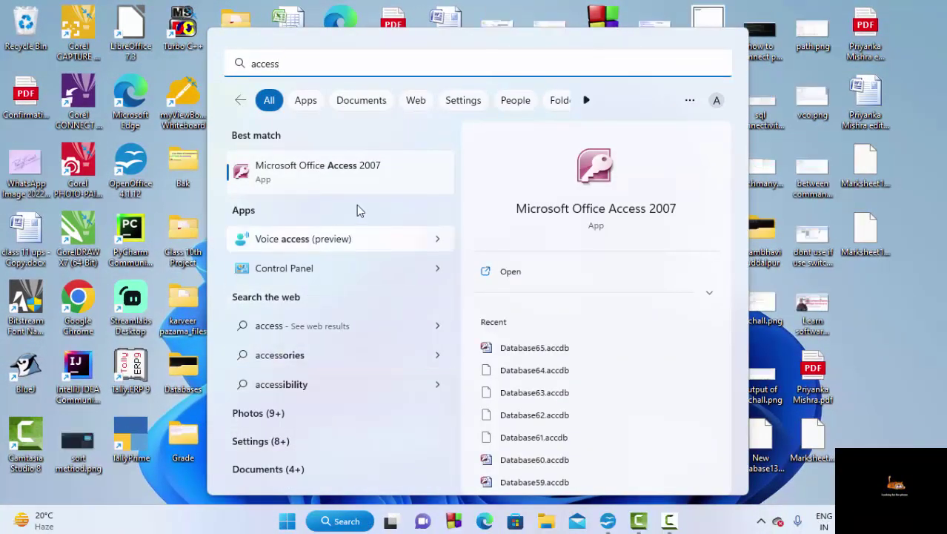
left_click(385, 182)
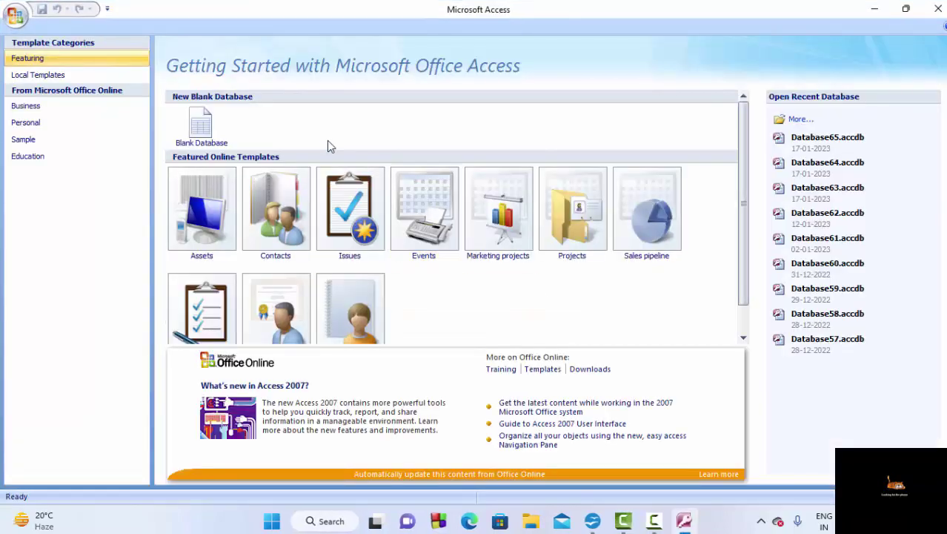
Create blank database Database66.accdb and save its table as Marksheet in Design view.
left_click(223, 125)
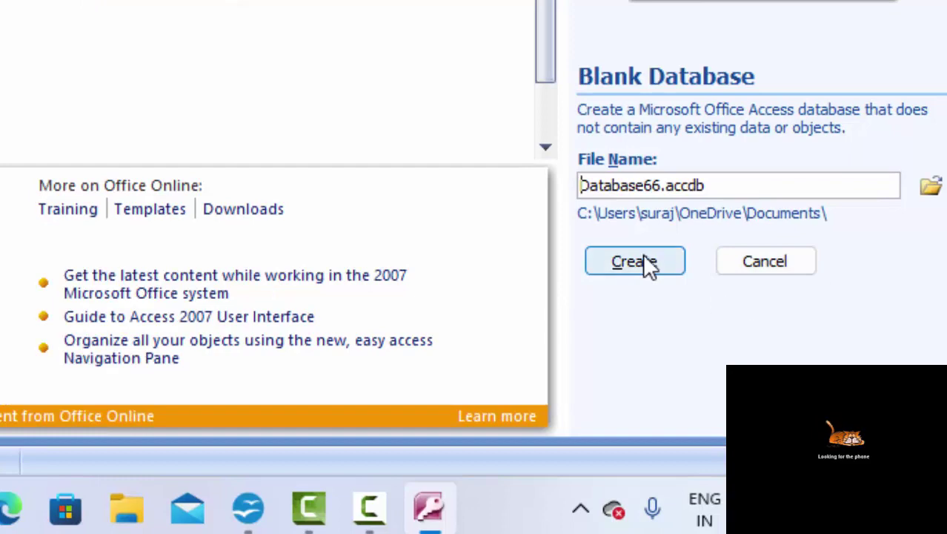
left_click(641, 256)
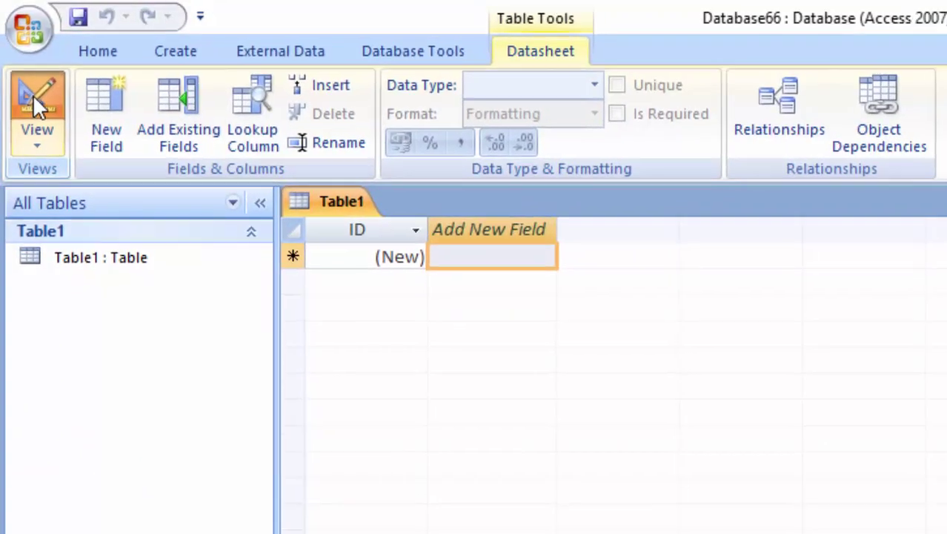
left_click(32, 94)
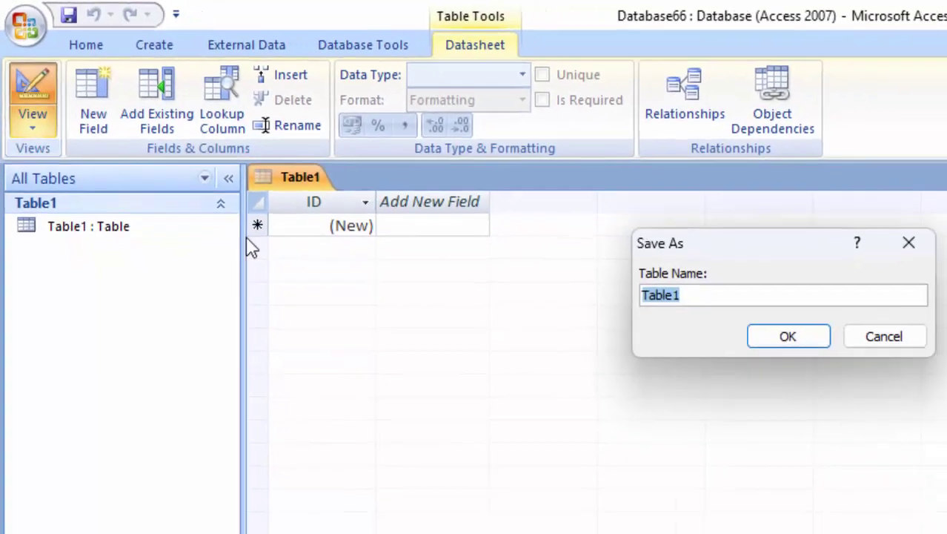
type("Ma")
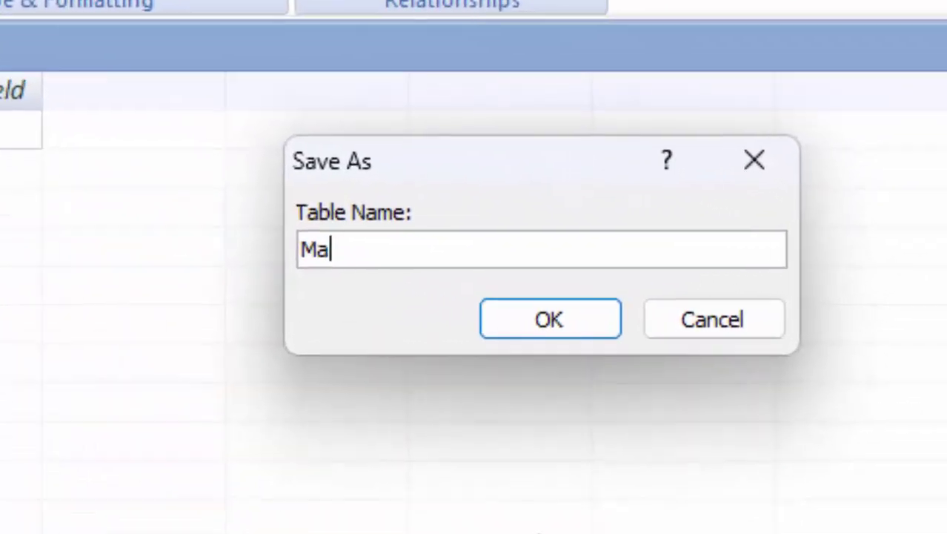
type("rksheet")
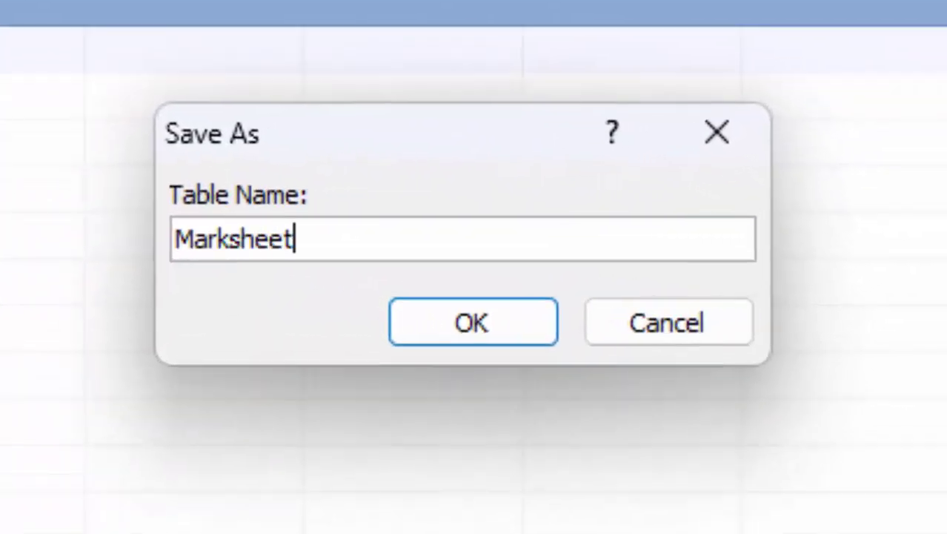
key("Return")
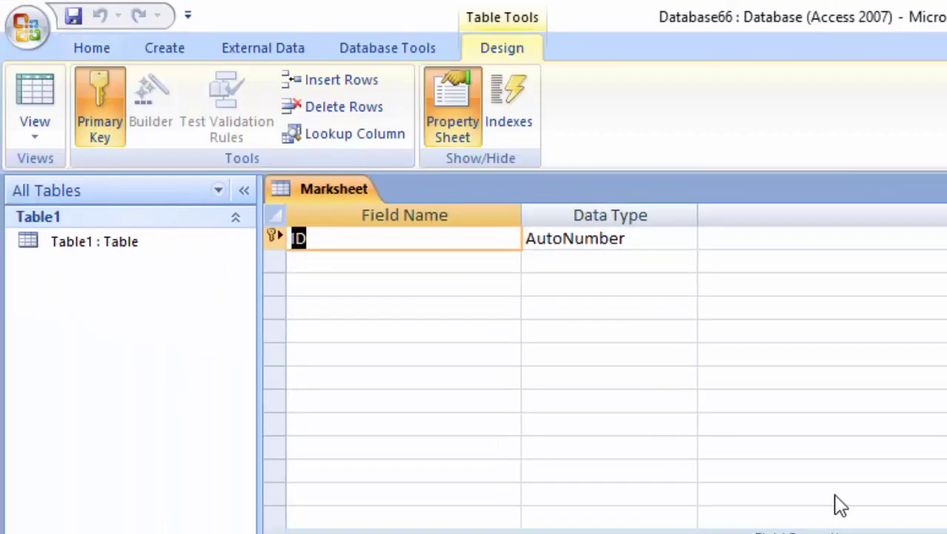
Rename the ID field to Roll_Number and add a Name_of_students field.
key("Delete")
type("o")
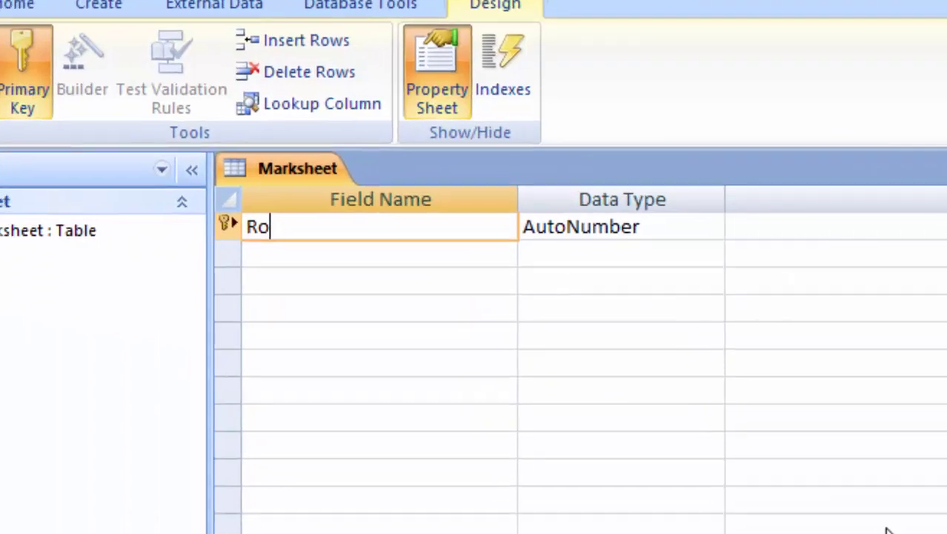
type("ll_Num")
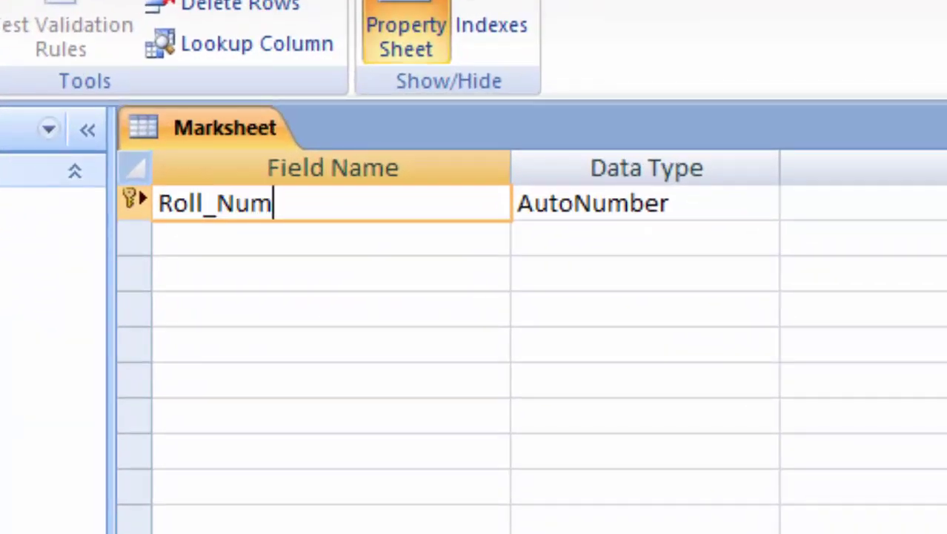
type("ber")
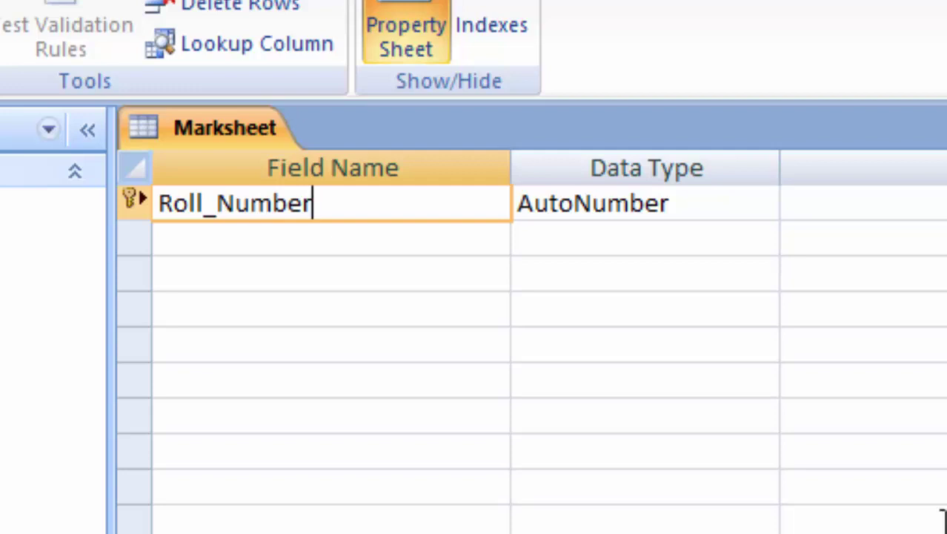
left_click(295, 237)
type("ame")
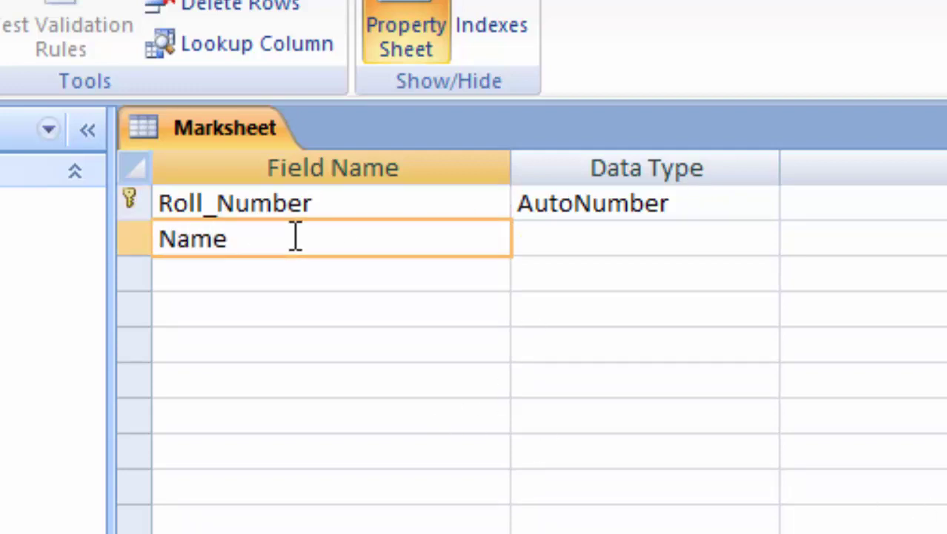
type("_of_st")
type("udents")
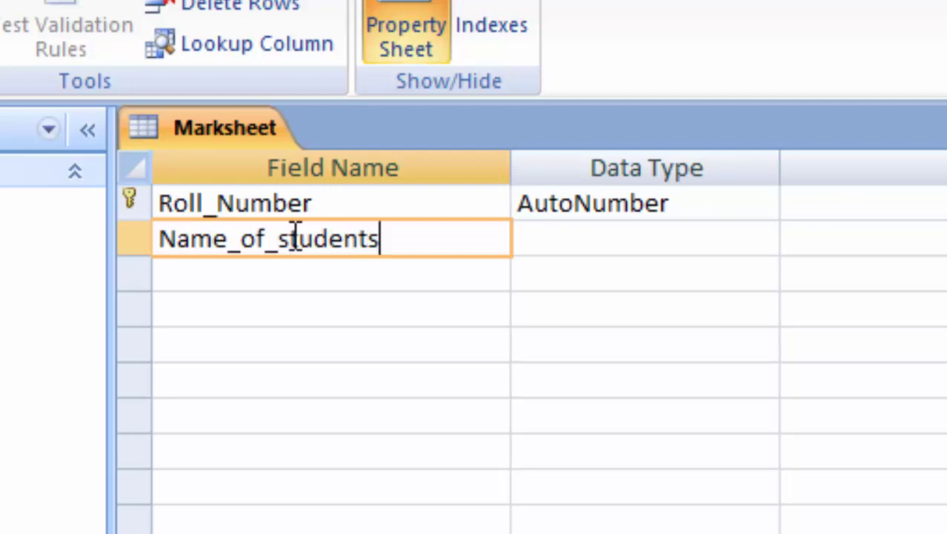
key("Tab")
key("Tab")
key("Tab")
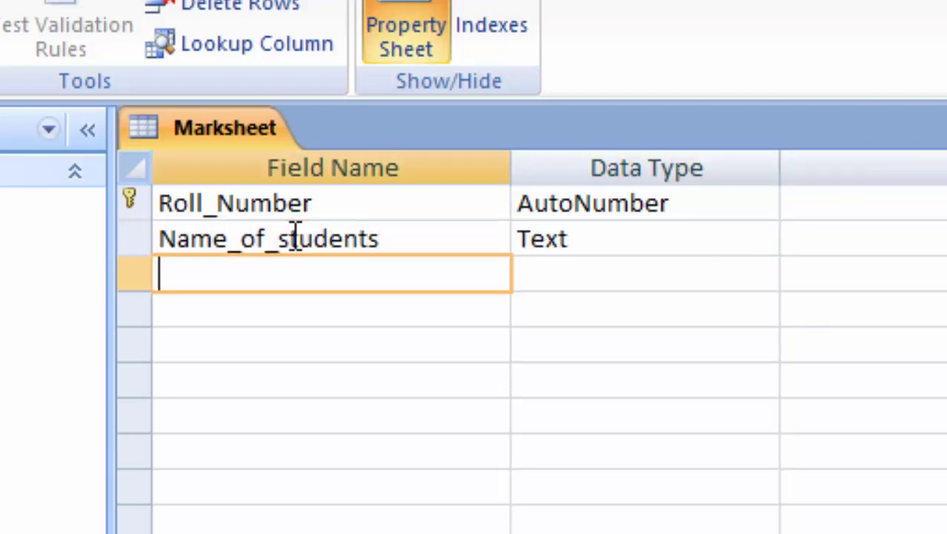
Add subject fields Maths, Science, Sst, English and Computer.
type("Maths")
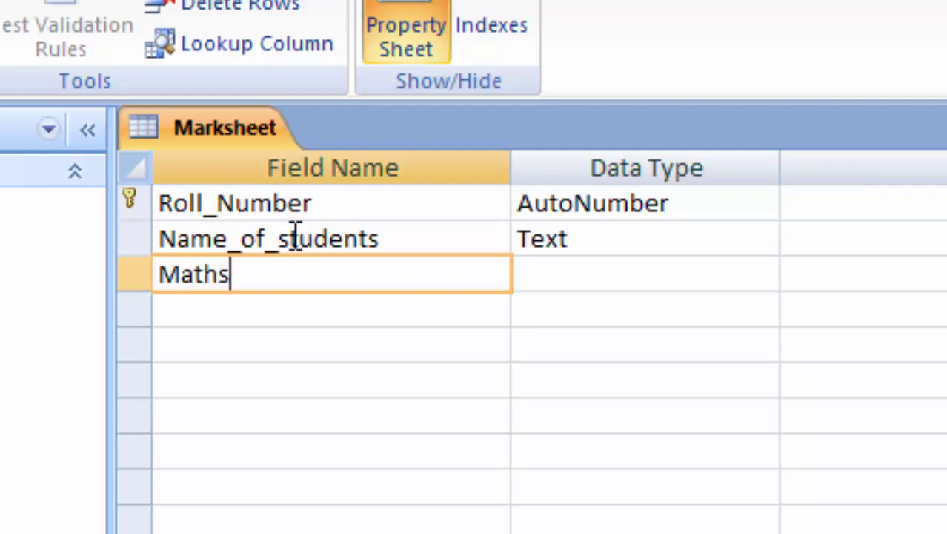
key("Tab")
key("Tab")
key("Tab")
type("Sc")
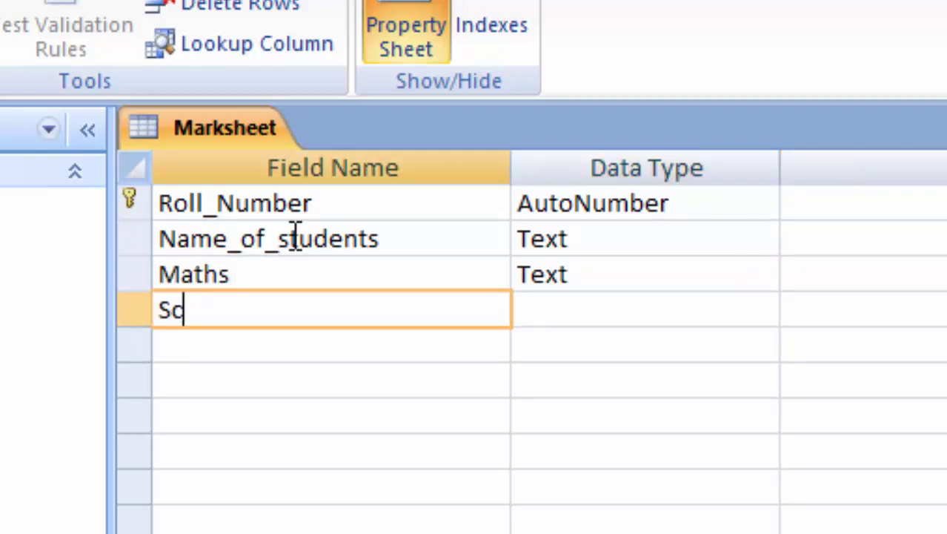
type("ience")
key("Tab")
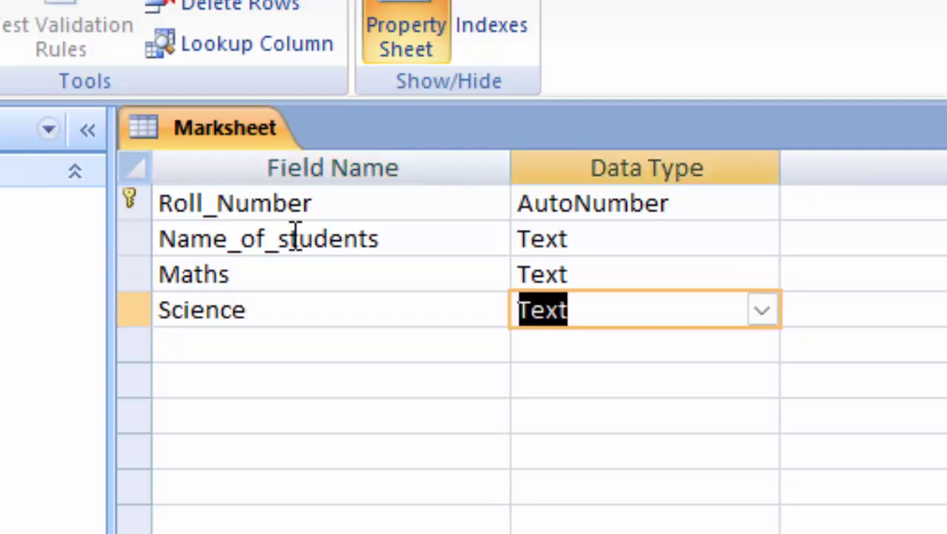
key("Tab")
key("Tab")
type("S")
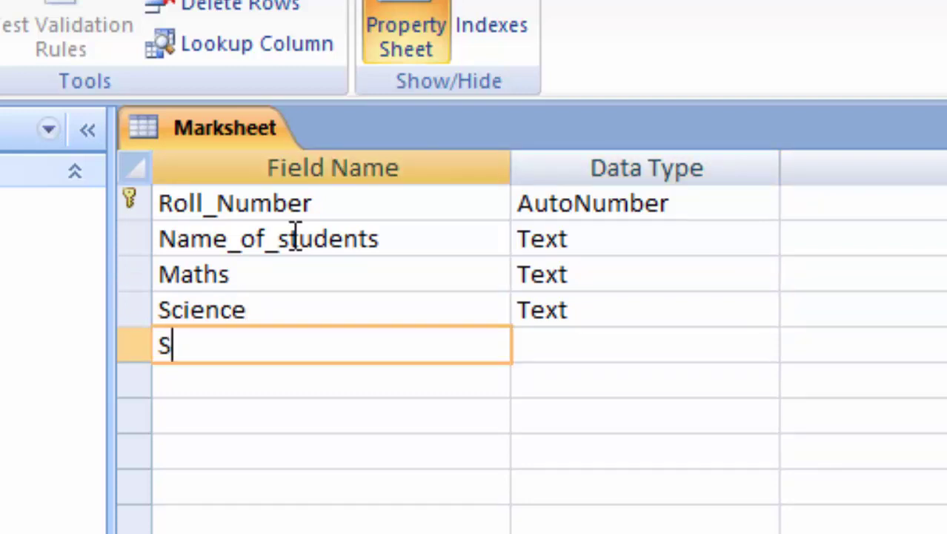
type("st")
key("Tab")
key("Tab")
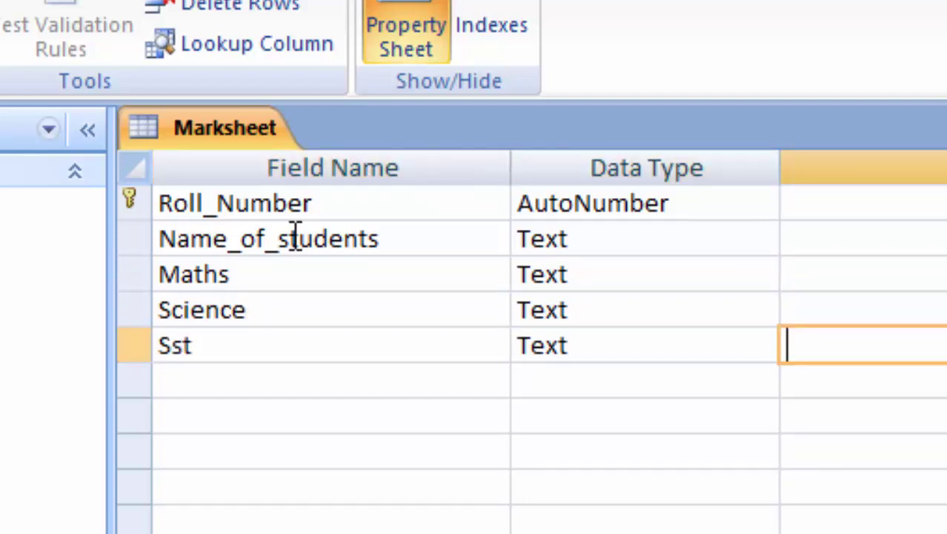
key("Tab")
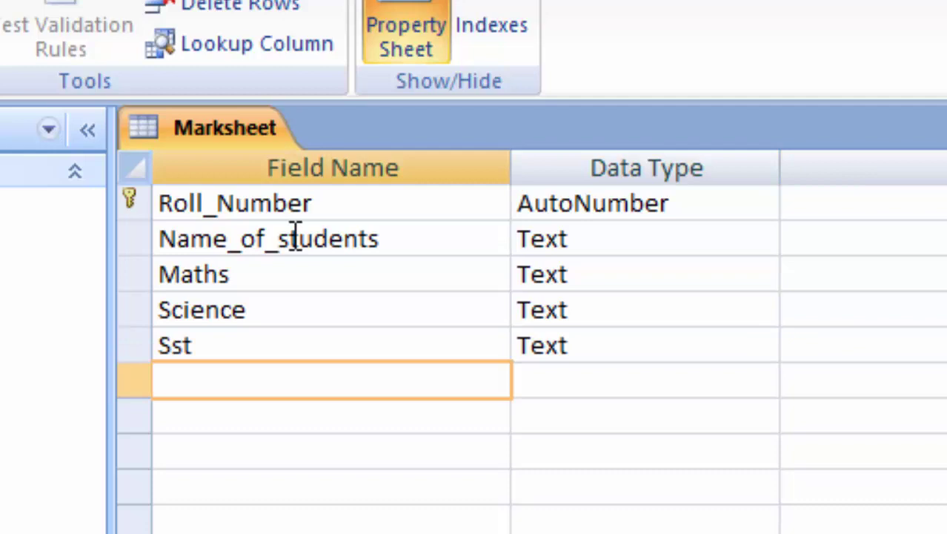
type("Englis")
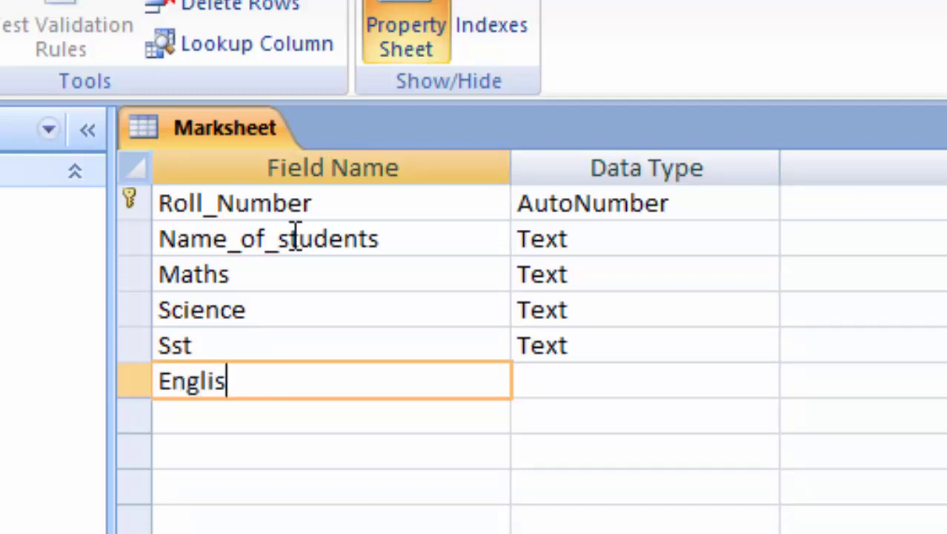
type("h")
key("Tab")
key("Tab")
key("Tab")
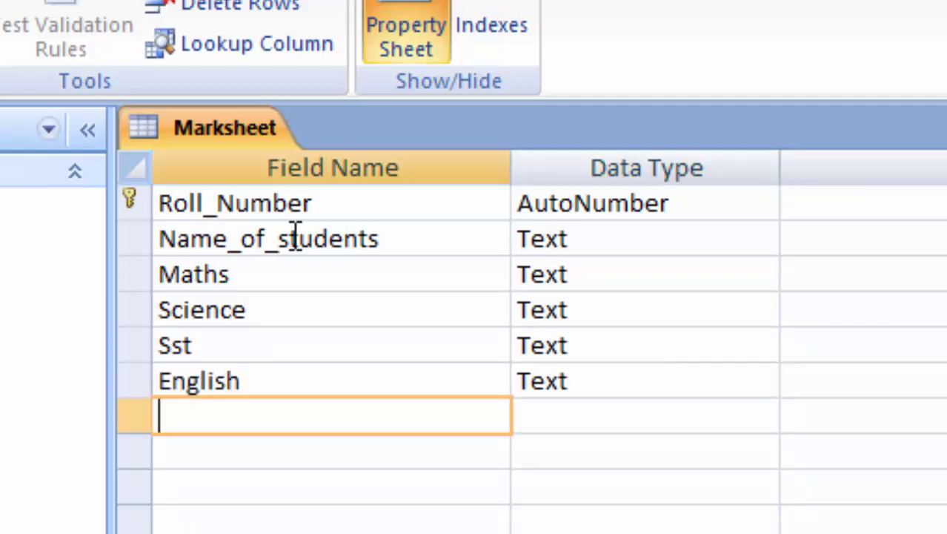
type("Comp")
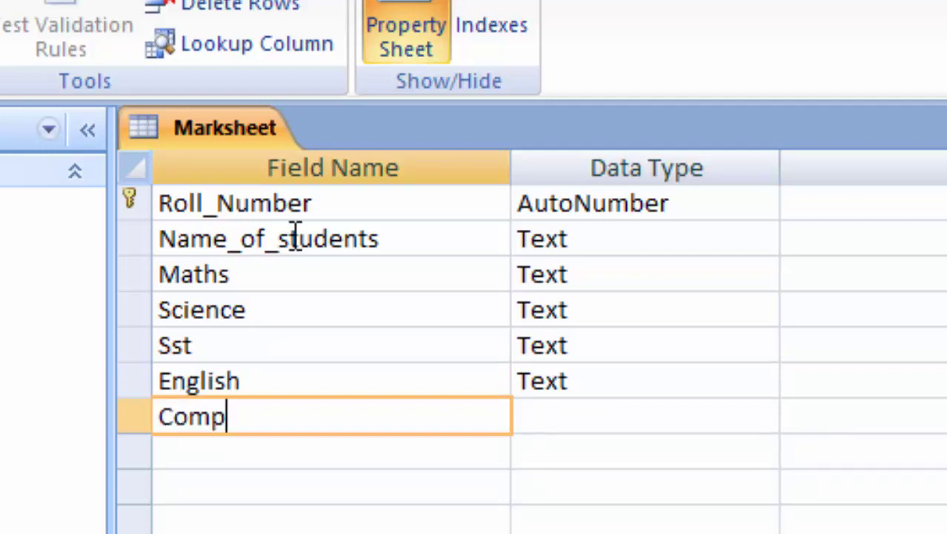
type("uter")
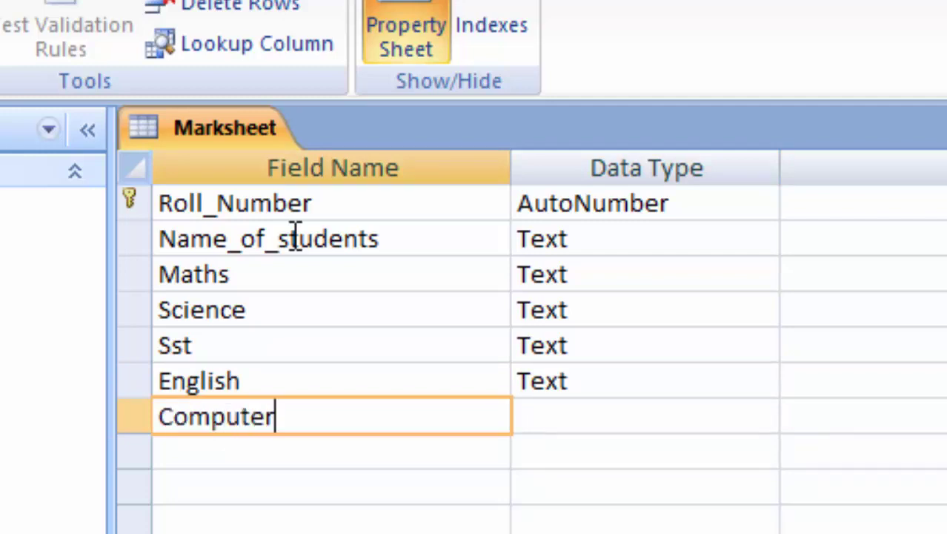
Set Computer, English, Sst, Science and Maths to the Number data type.
left_click(571, 414)
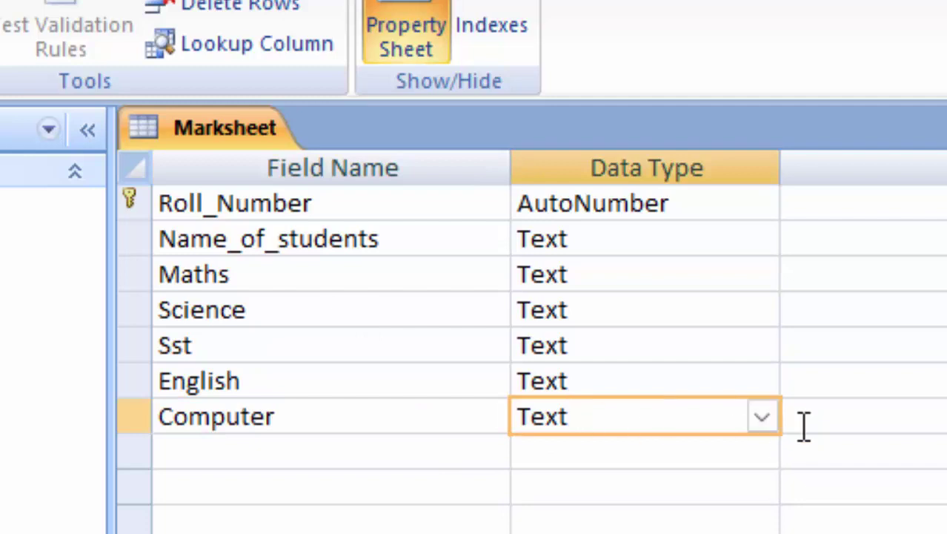
left_click(763, 418)
left_click(645, 522)
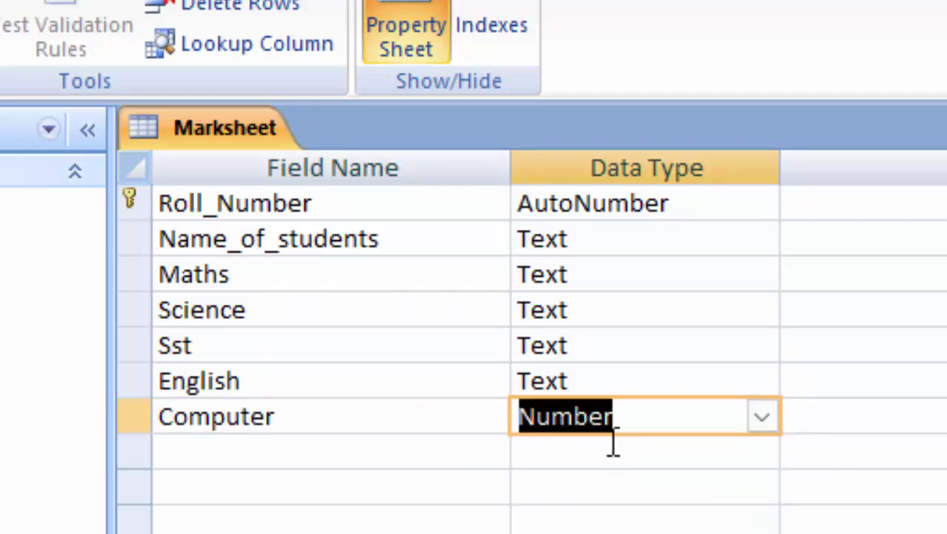
left_click(659, 385)
left_click(763, 382)
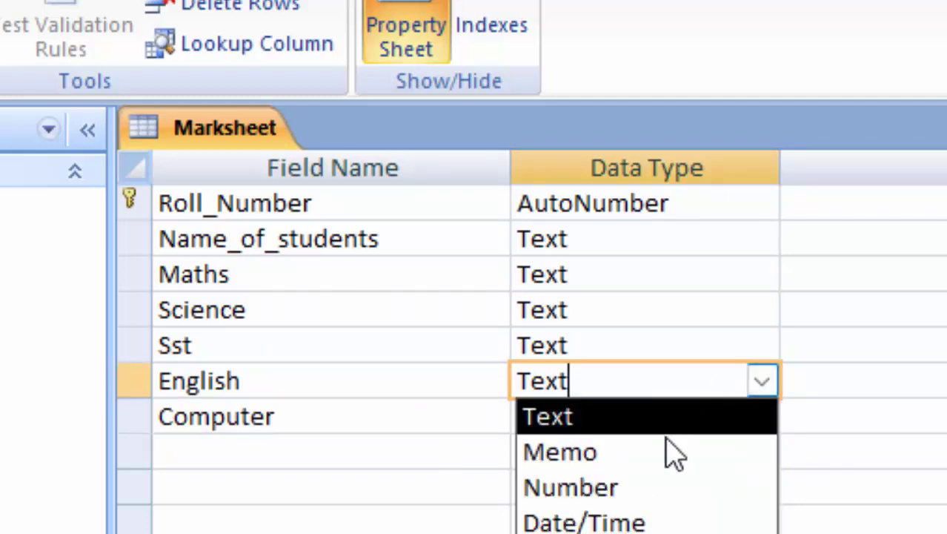
left_click(652, 487)
left_click(700, 358)
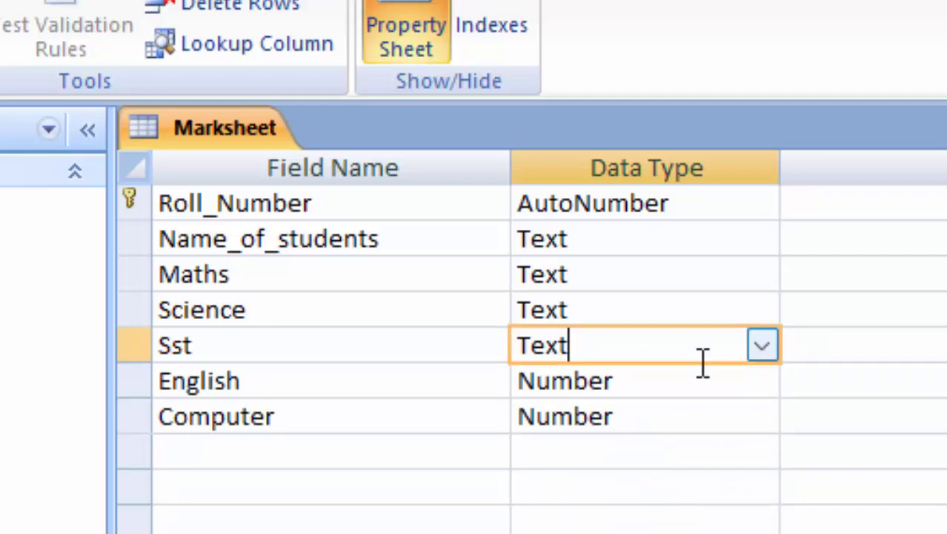
left_click(752, 346)
left_click(628, 455)
left_click(645, 304)
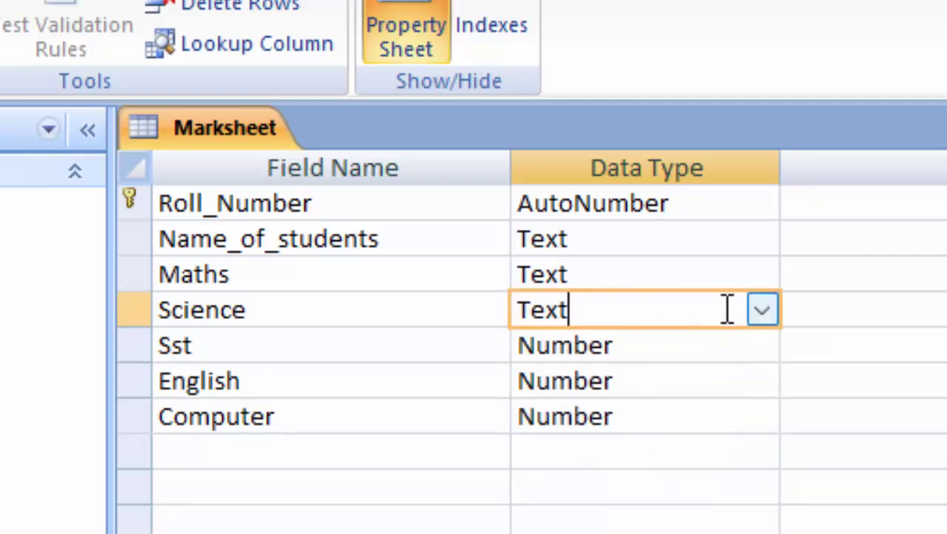
left_click(762, 310)
left_click(582, 415)
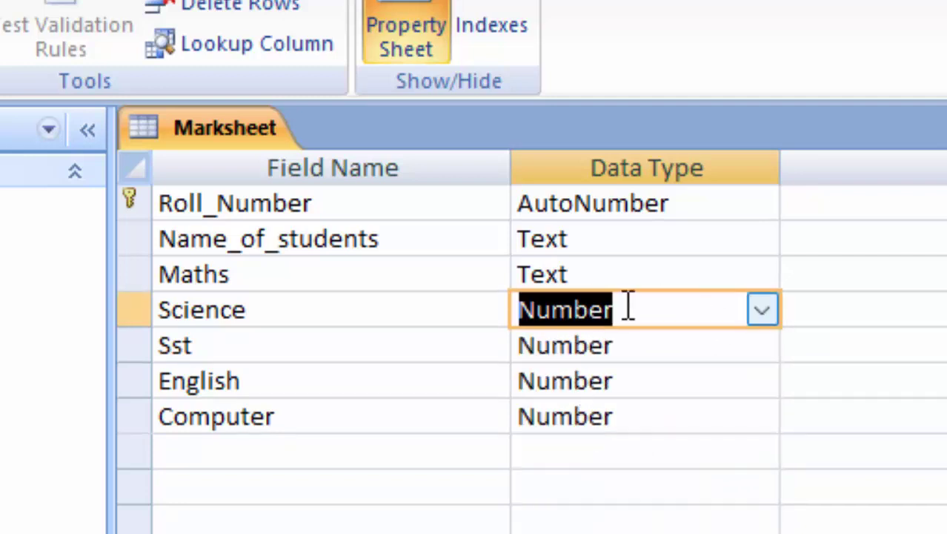
left_click(632, 277)
left_click(762, 276)
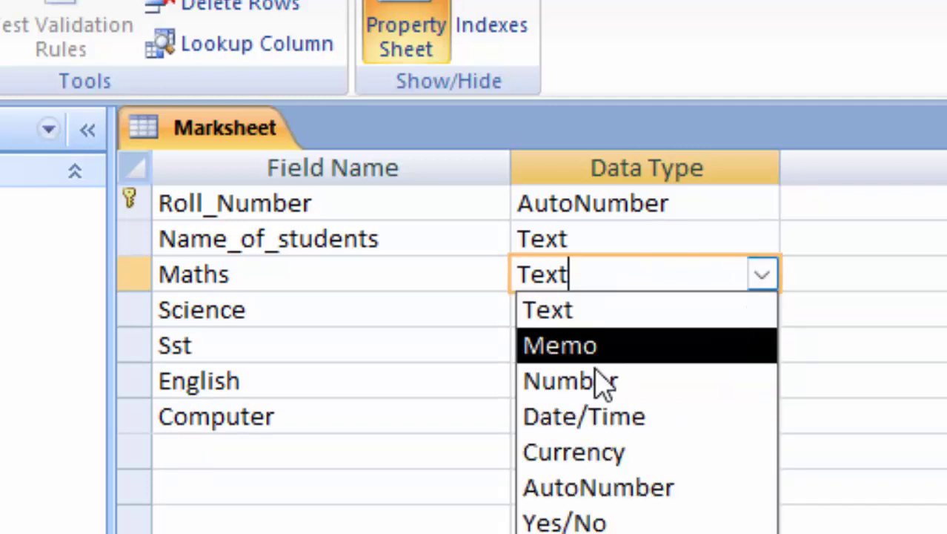
left_click(604, 381)
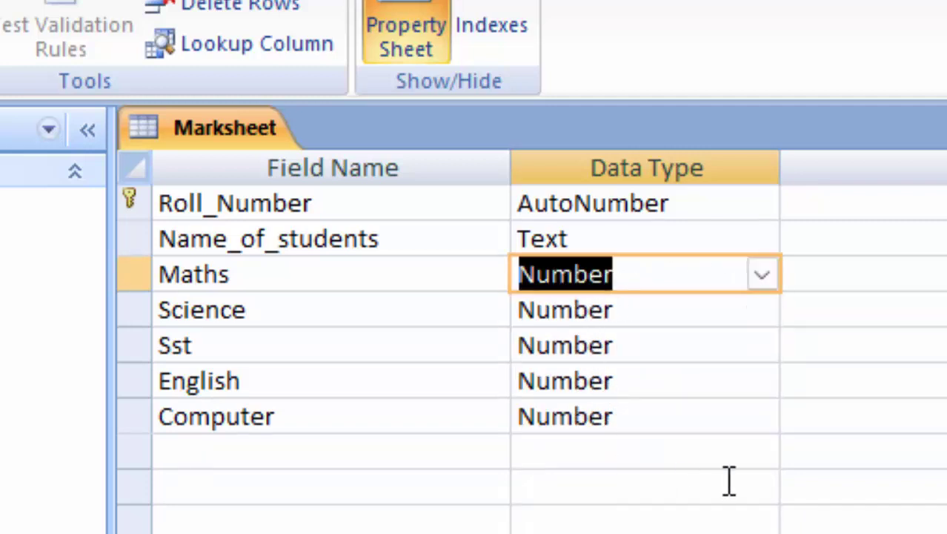
Add Total and Average fields, both with the Number data type.
left_click(322, 448)
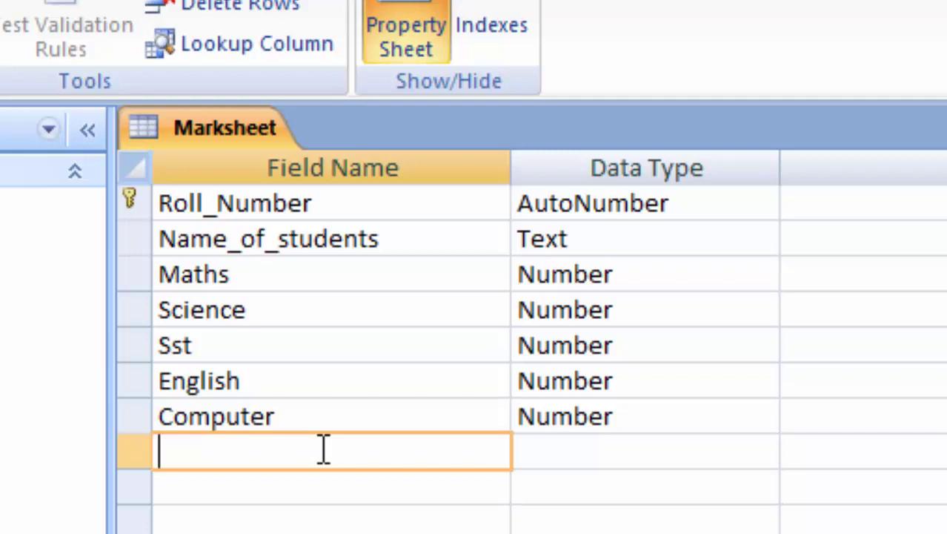
type("Total")
key("Tab")
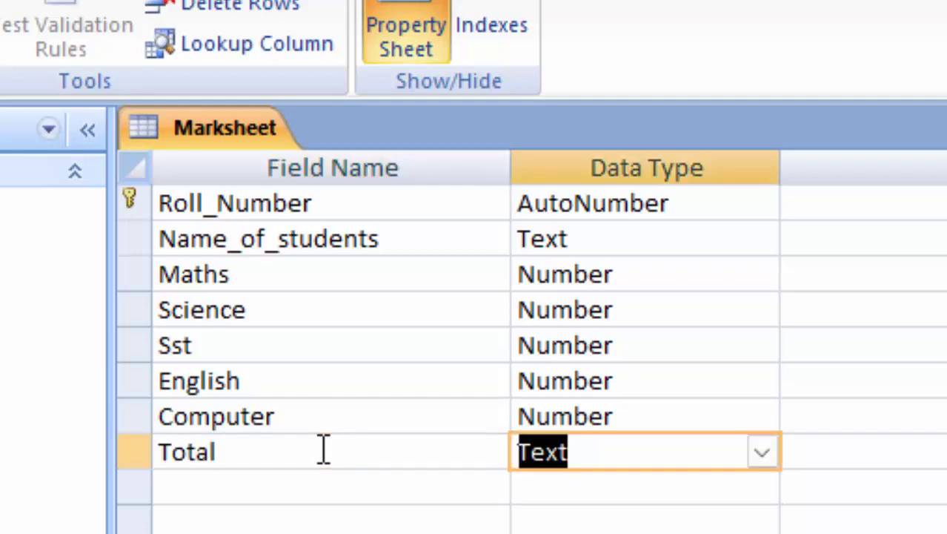
key("Tab")
key("Tab")
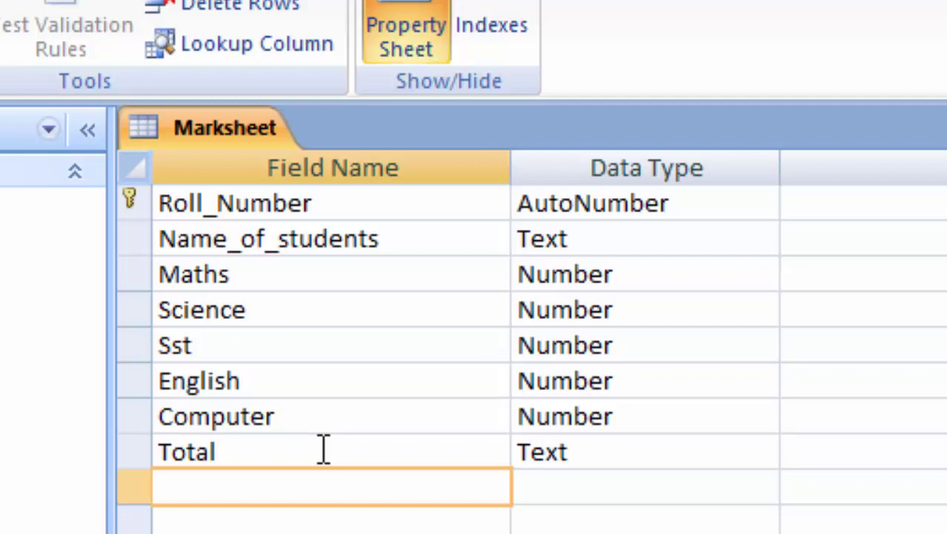
type("Average")
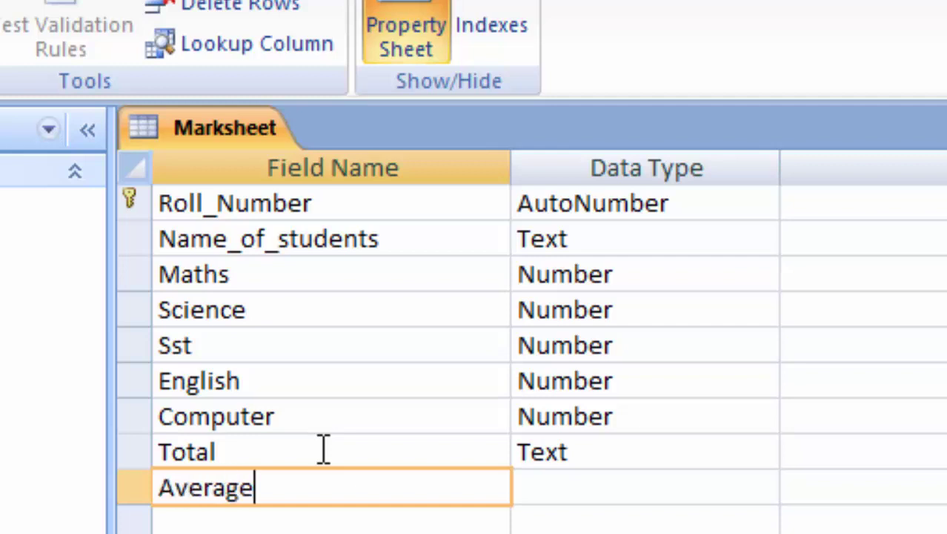
key("Tab")
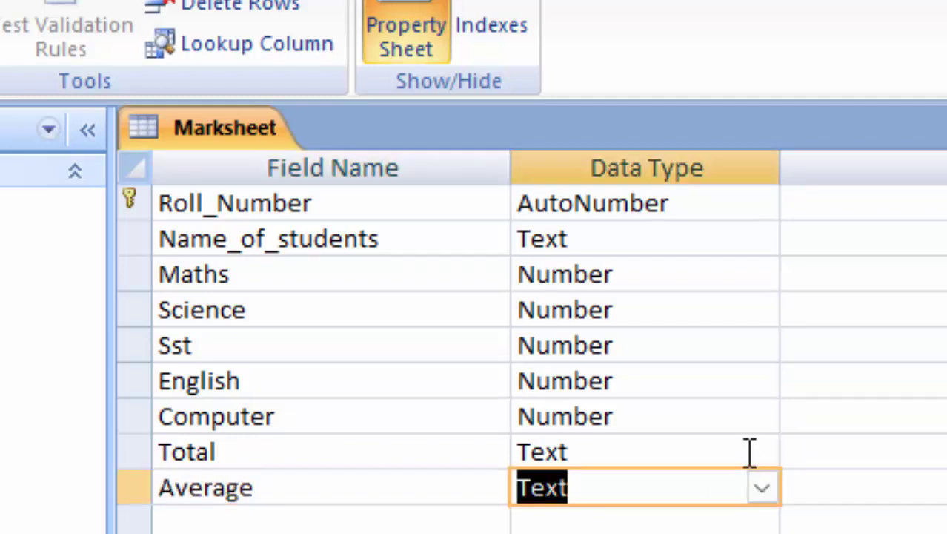
left_click(750, 452)
left_click(763, 455)
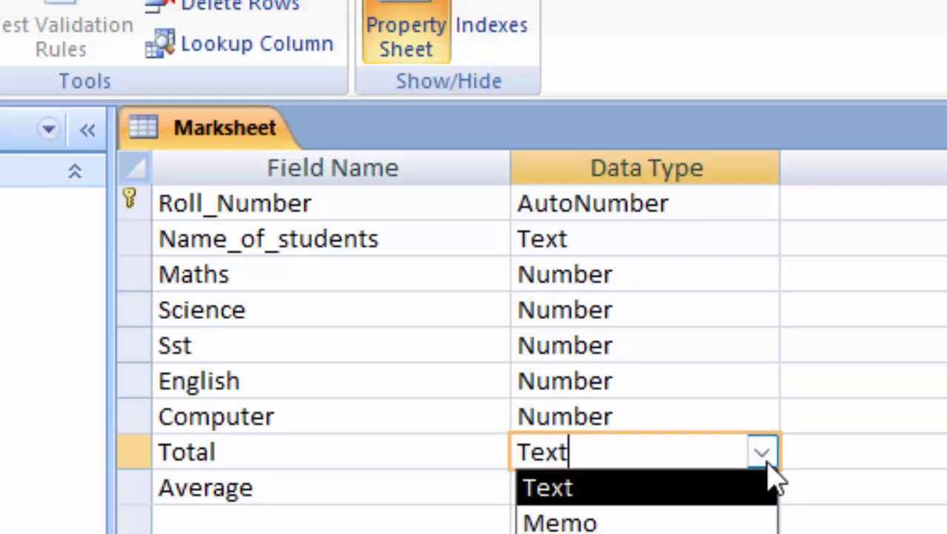
type("n")
left_click(682, 499)
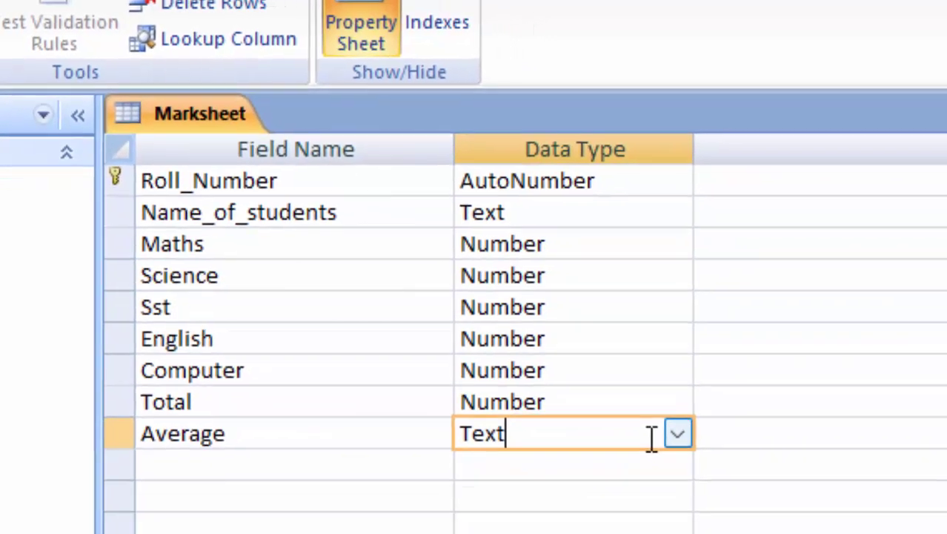
left_click(678, 433)
key("Escape")
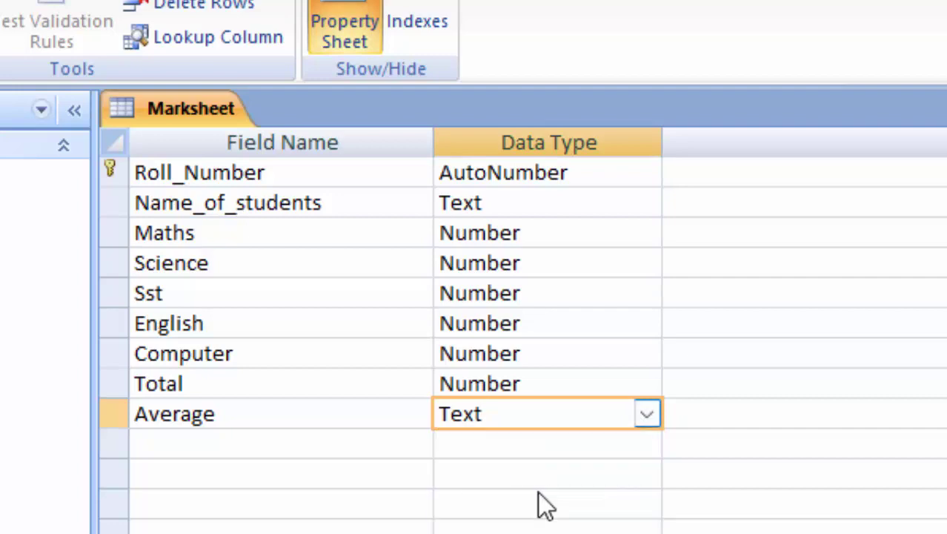
type("n")
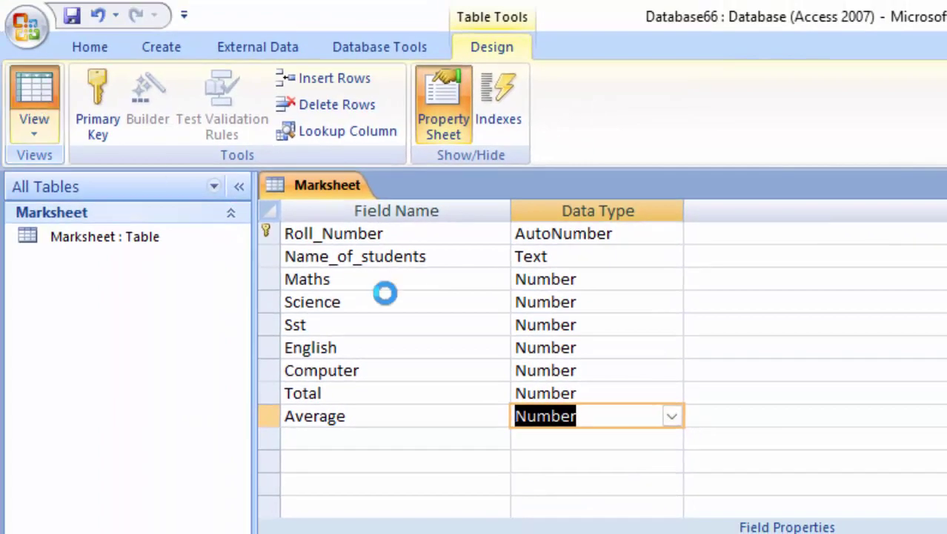
Save Marksheet, show its datasheet, and return to the OpenOffice Base table design.
left_click(34, 97)
left_click(770, 518)
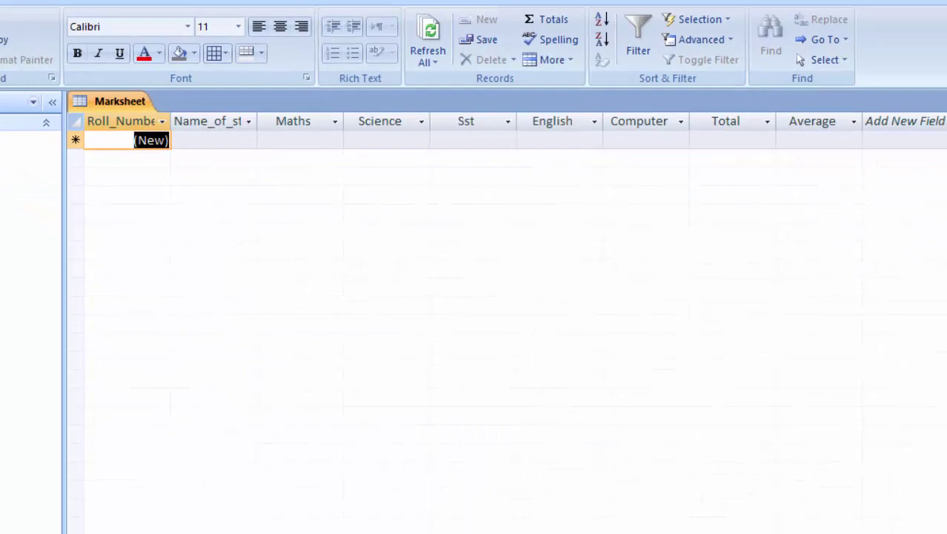
left_click(739, 491)
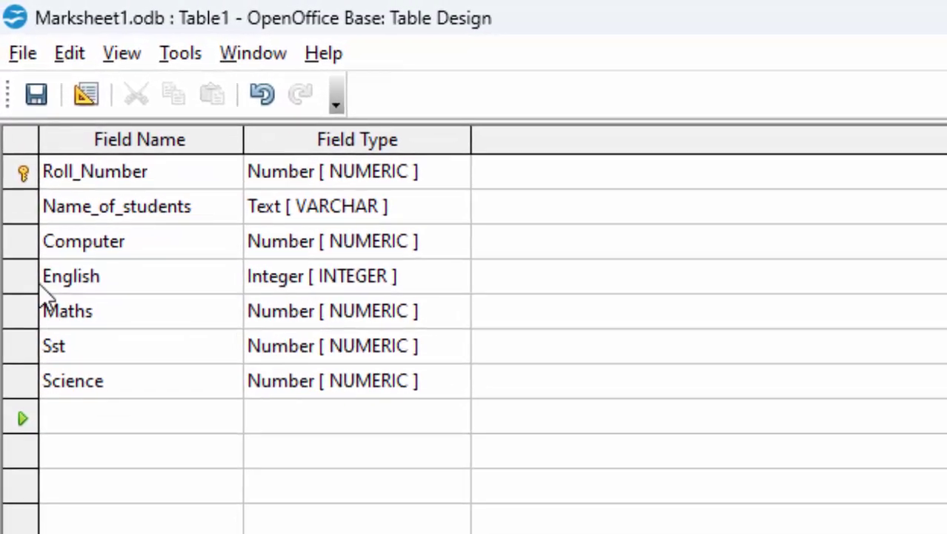
Save the OpenOffice Base table design under the name Marksheet.
left_click(46, 96)
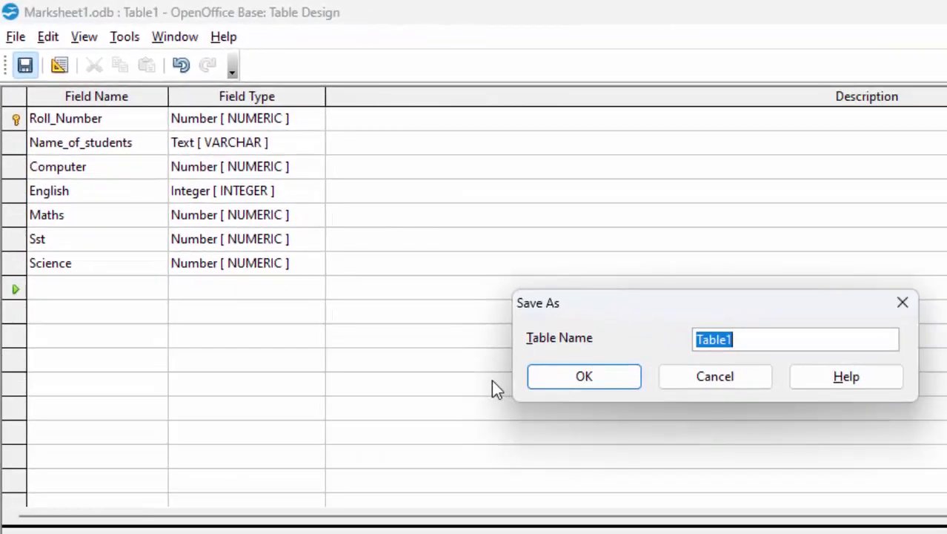
key("BackSpace")
type("Marksheet")
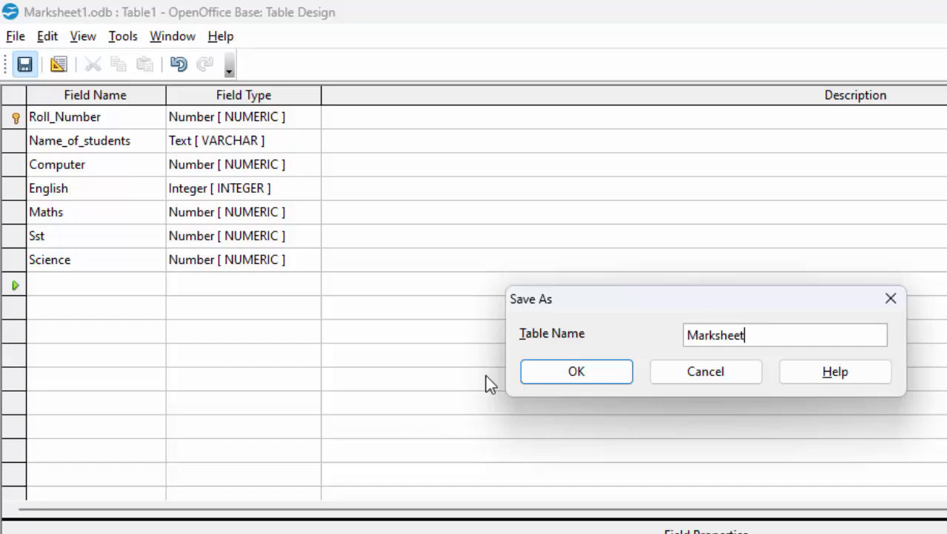
key("Return")
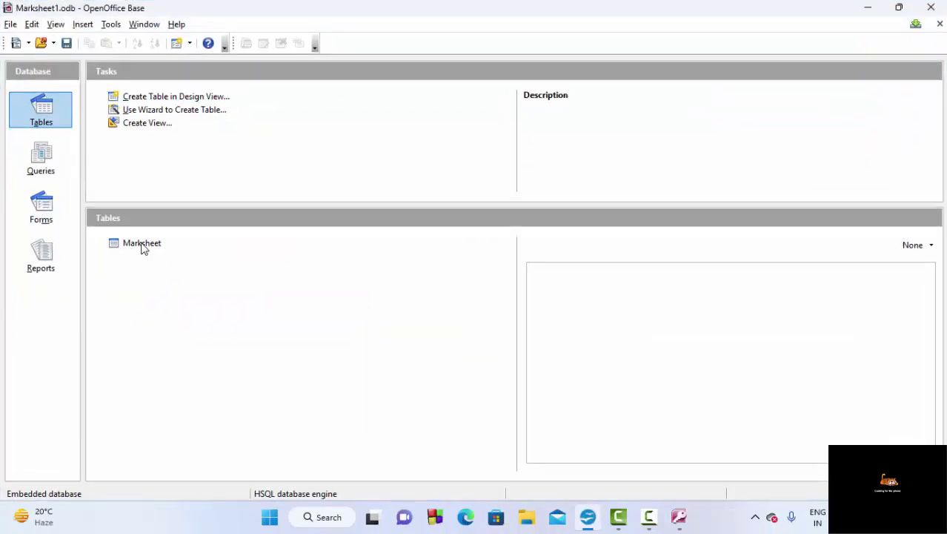
Open the Marksheet table for data entry.
left_click(143, 249)
double_click(133, 244)
double_click(134, 244)
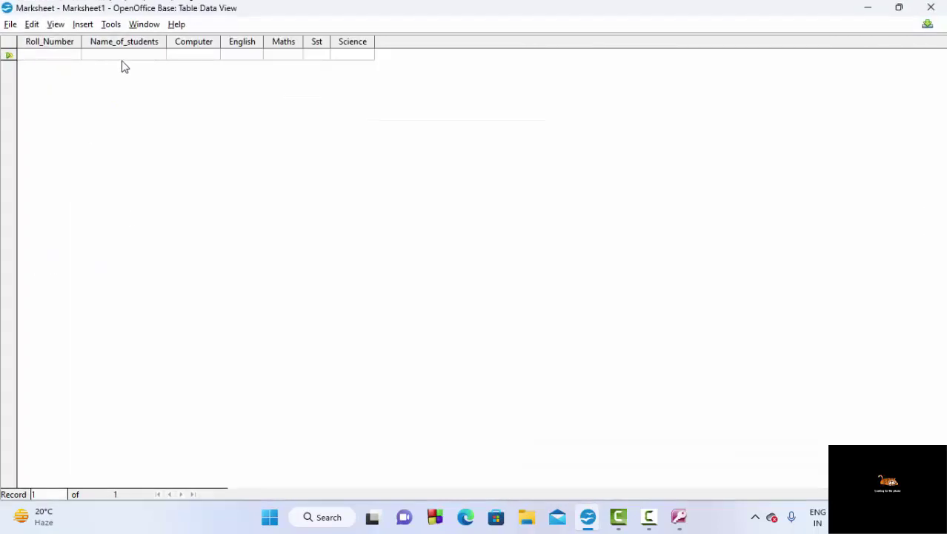
Enter record 1 with the student's name and marks 56, 88, 67, then close the table.
type("1")
key("Tab")
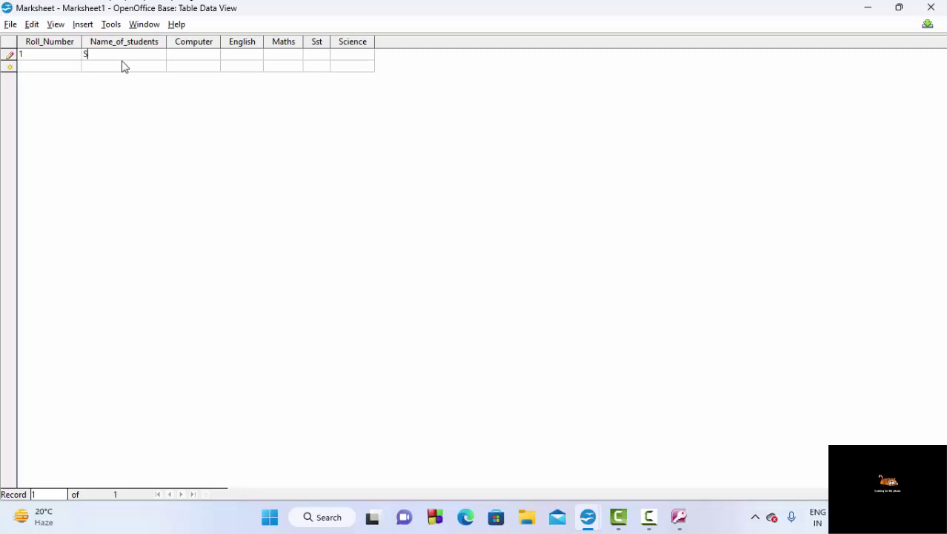
type("ushil")
key("Tab")
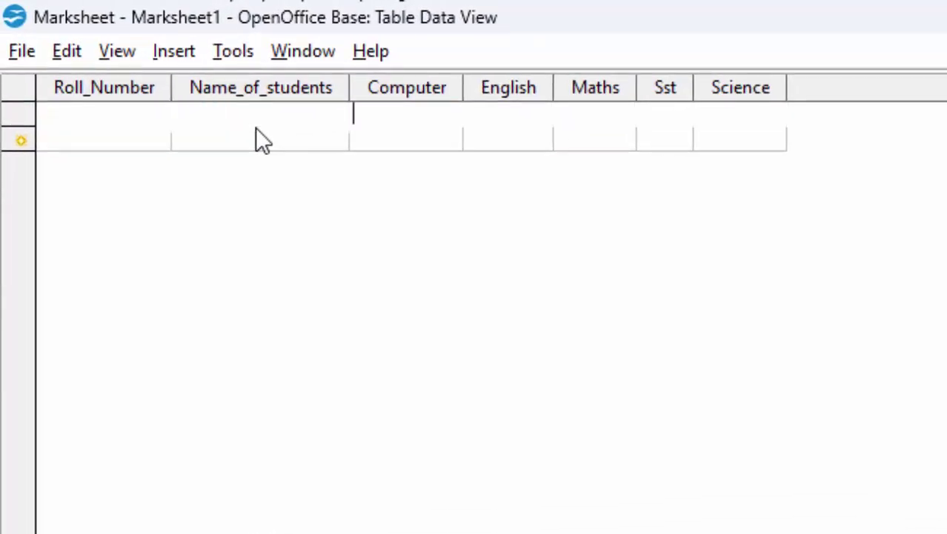
type("56")
key("Tab")
type("67")
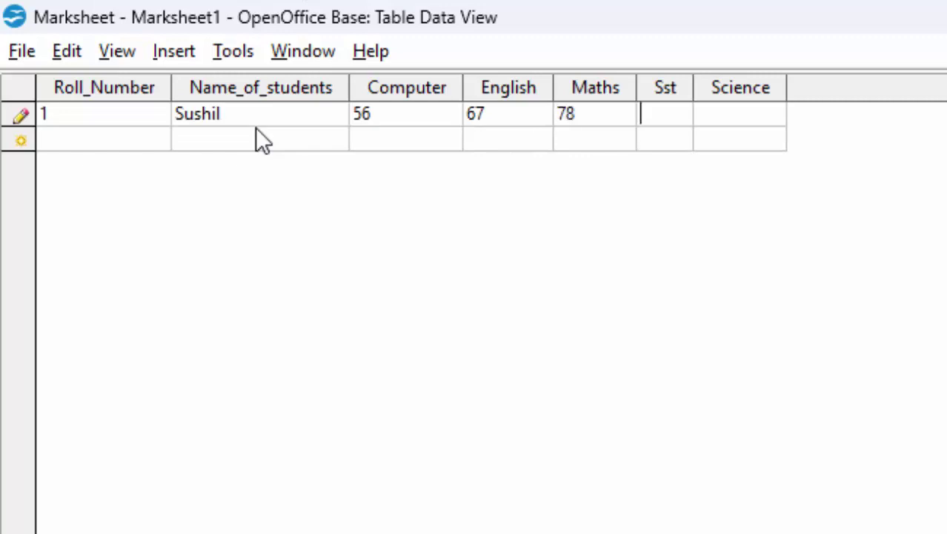
type("88")
key("Tab")
type("67")
key("Tab")
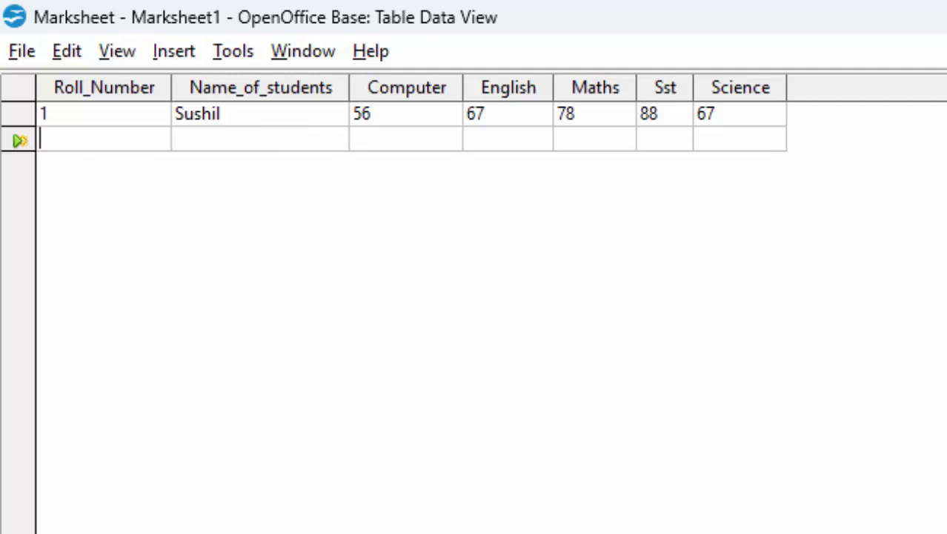
key("ctrl+w")
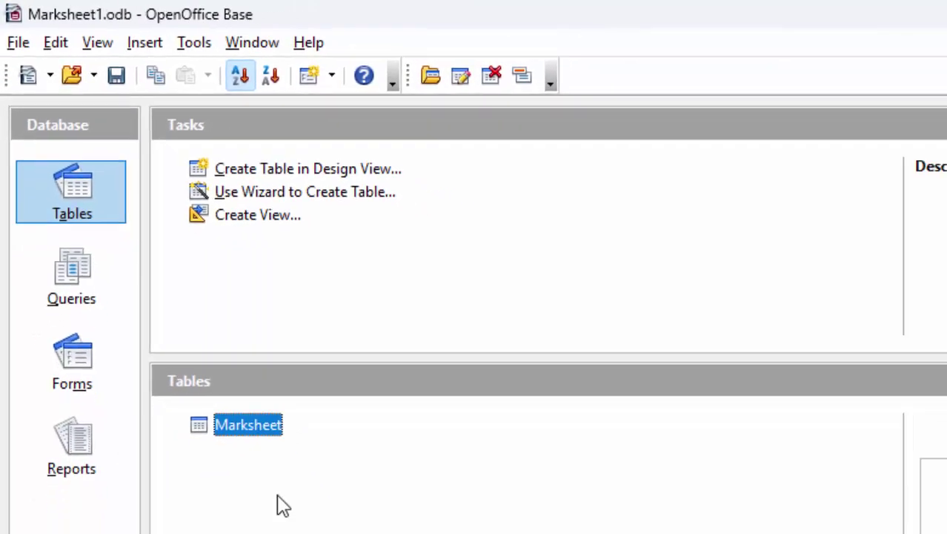
Start a design-view query on Marksheet and enlarge its table window to show all fields.
left_click(63, 233)
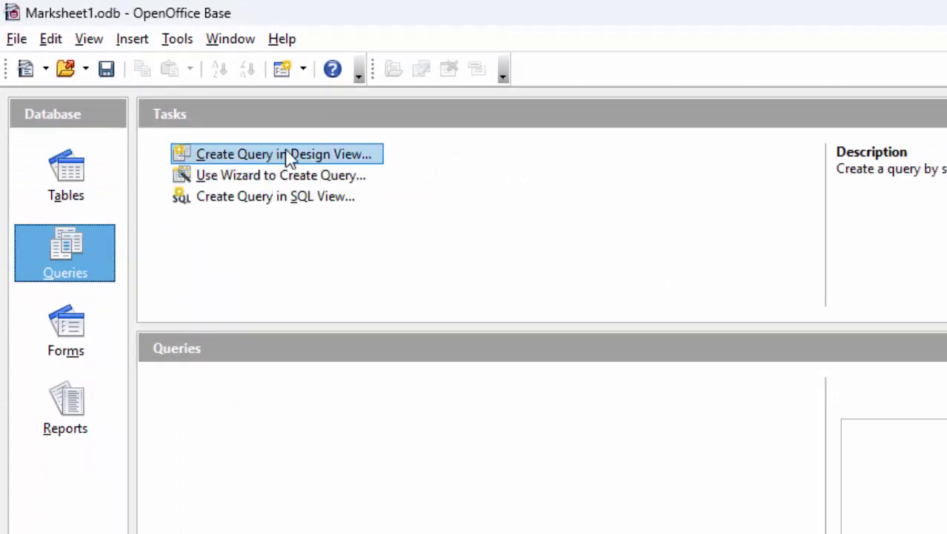
left_click(296, 153)
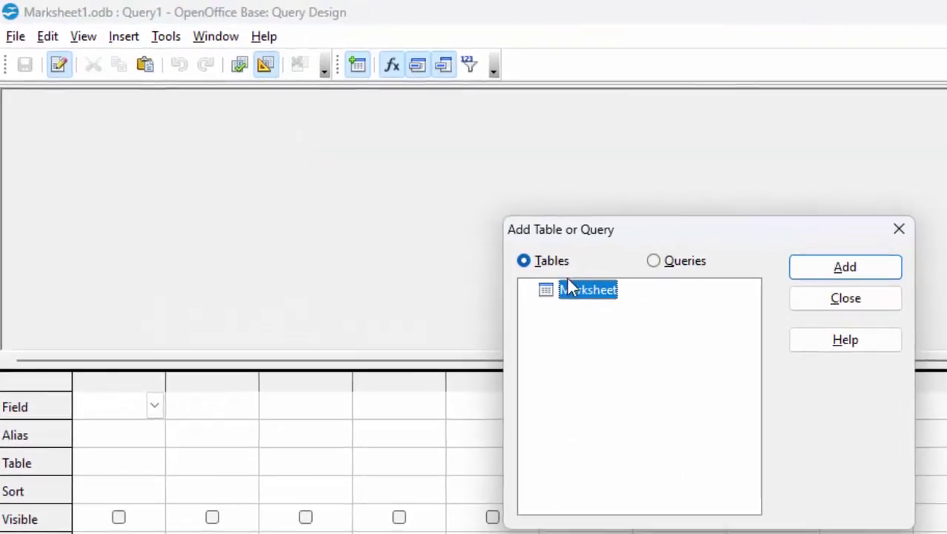
left_click(804, 244)
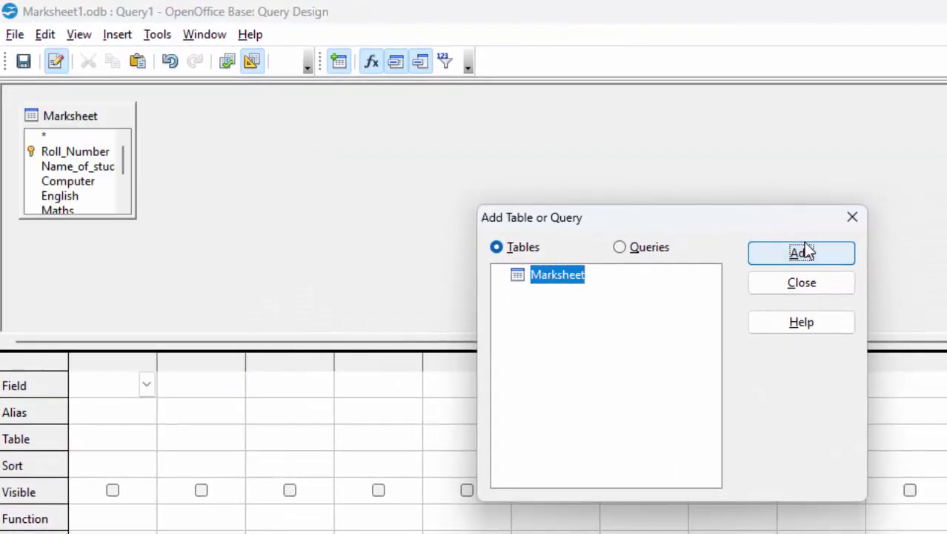
left_click(857, 219)
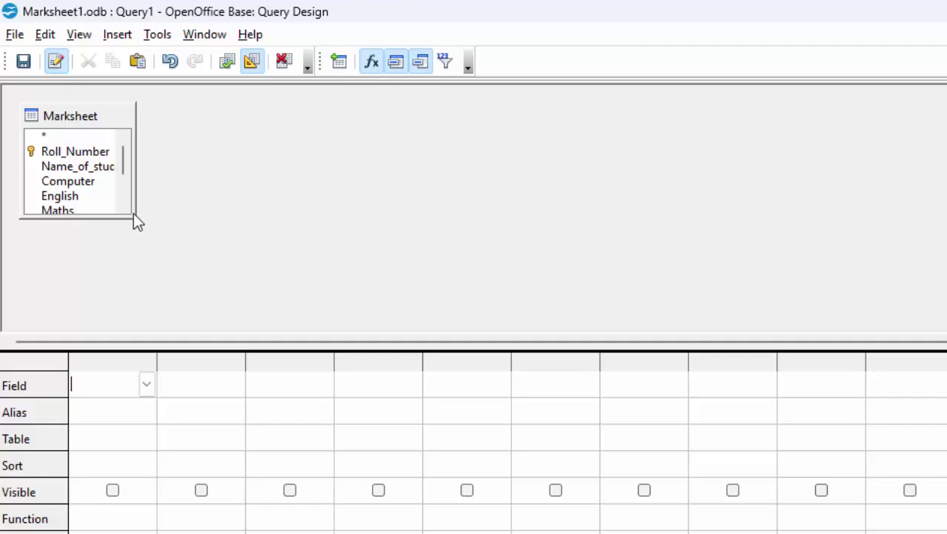
left_click_drag(135, 204, 194, 245)
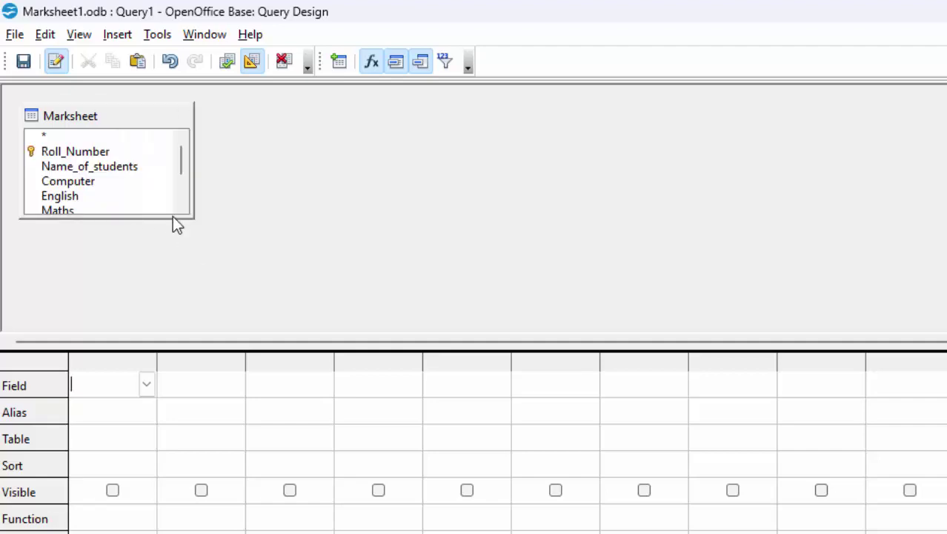
left_click_drag(172, 217, 173, 288)
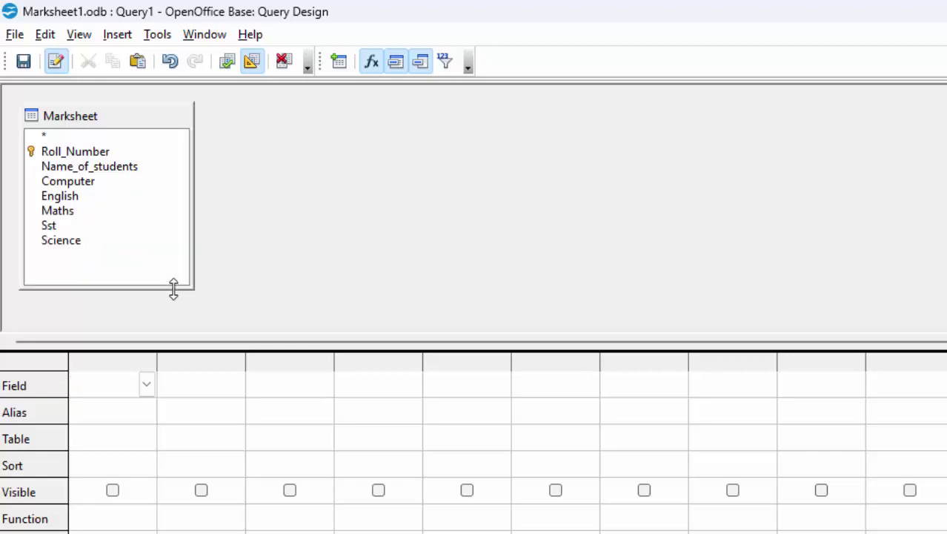
Add Roll_Number, Name_of_students, Computer, English, Maths, Sst and Science to the query grid.
double_click(75, 152)
double_click(82, 166)
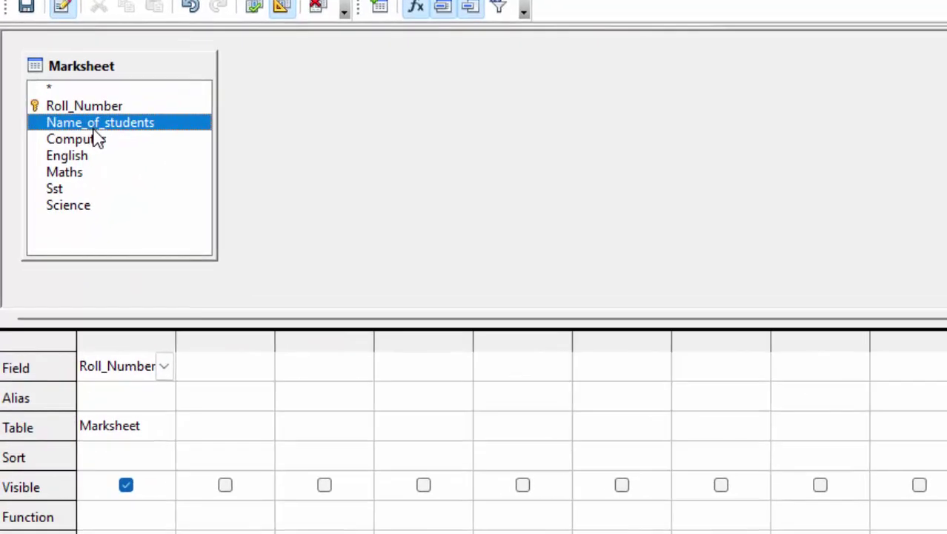
double_click(102, 106)
left_click(101, 123)
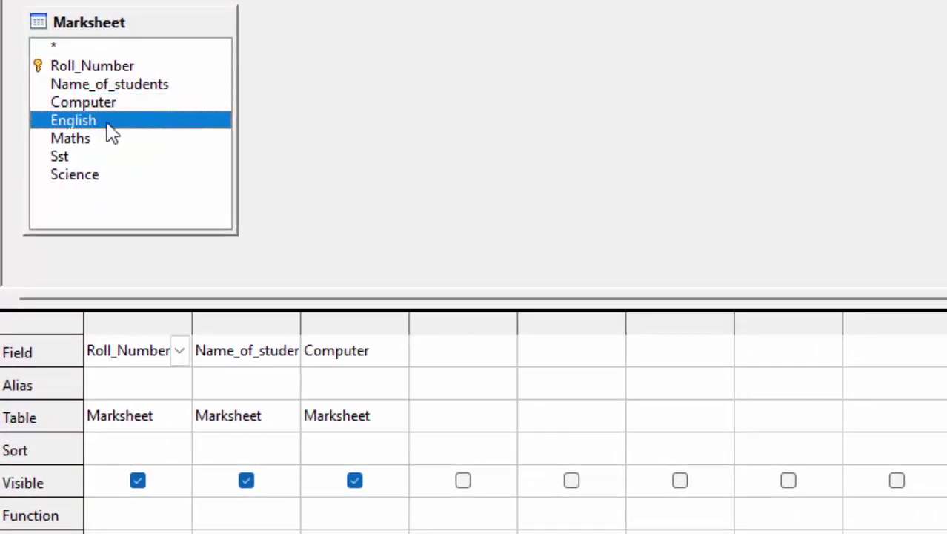
double_click(99, 125)
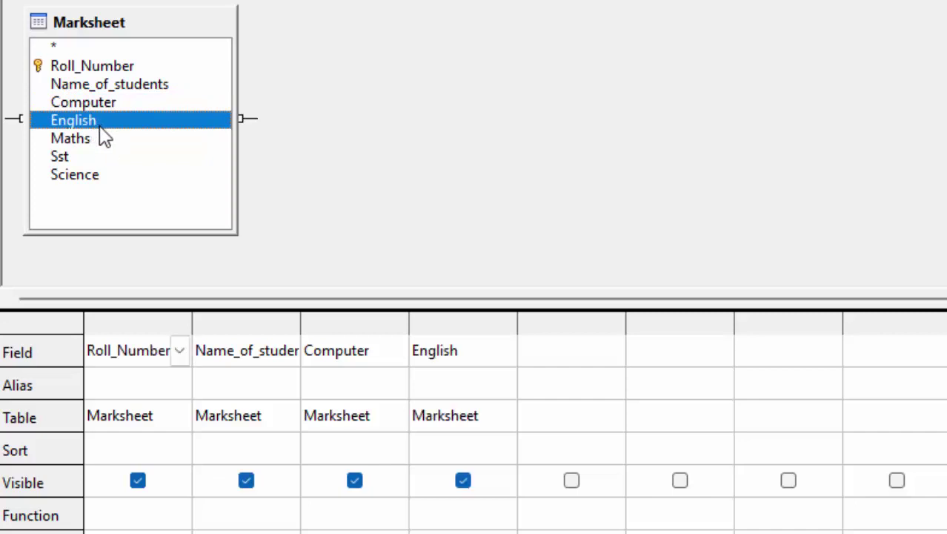
double_click(89, 141)
double_click(77, 157)
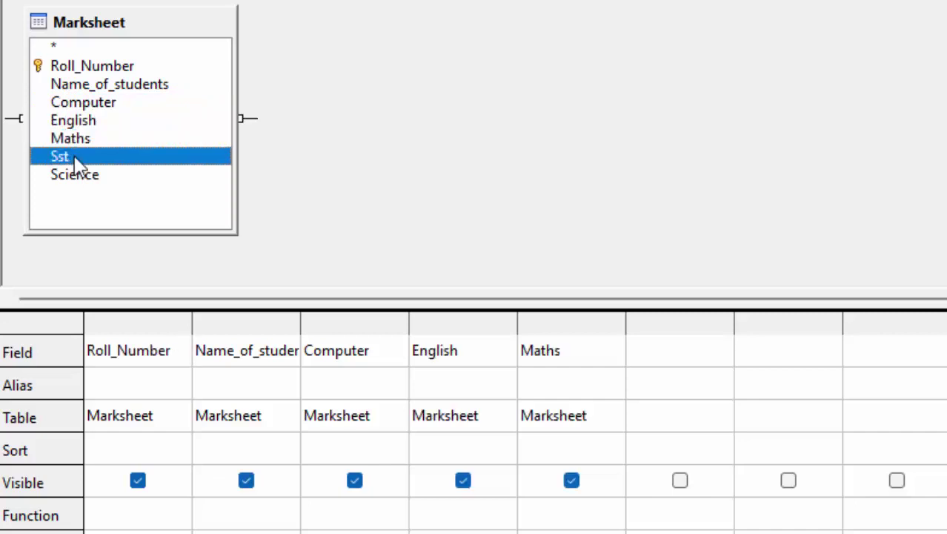
left_click(77, 176)
double_click(77, 178)
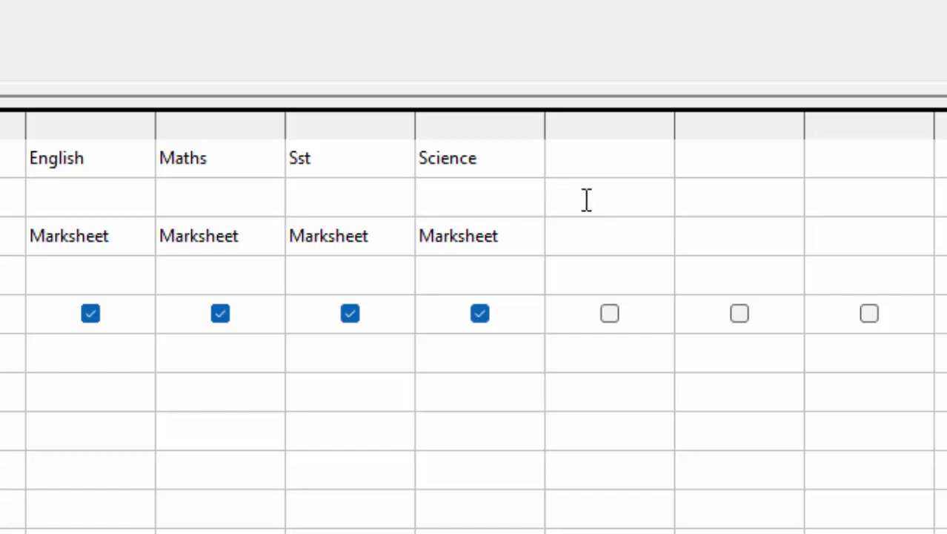
Enter the alias Total for the column after Science.
type("Total")
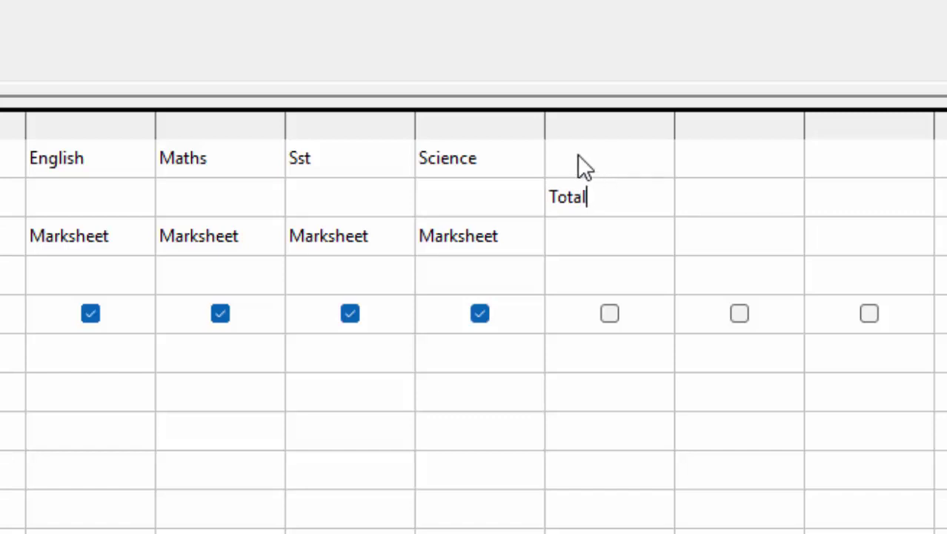
left_click(583, 166)
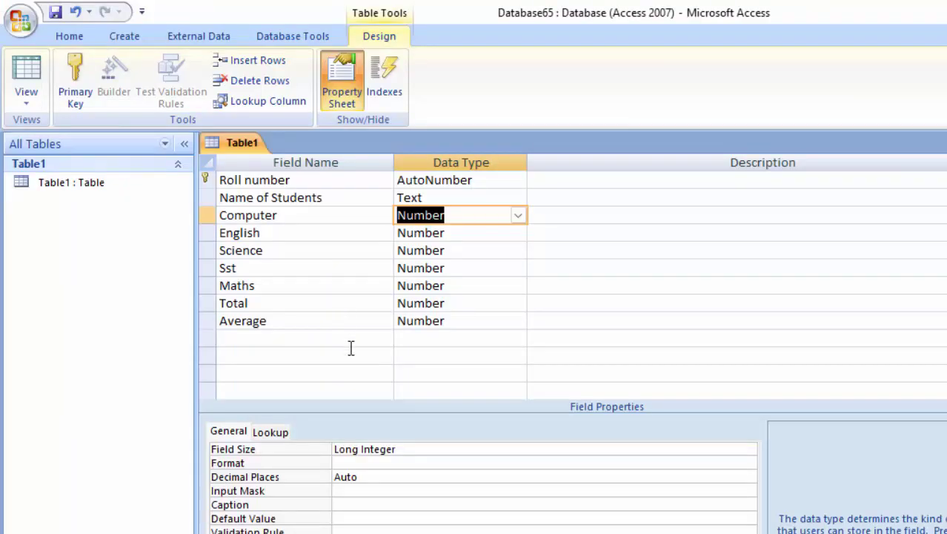
left_click(270, 321)
double_click(270, 322)
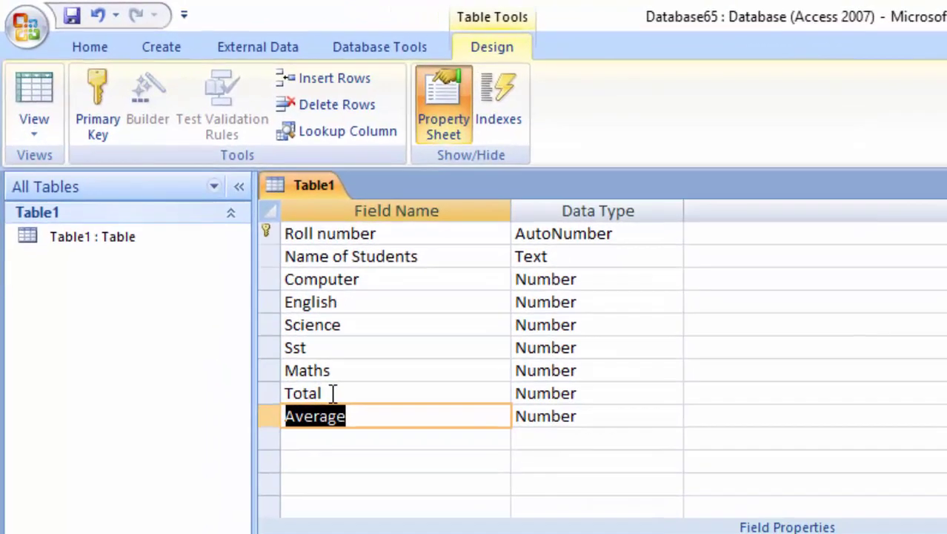
left_click(308, 393)
double_click(308, 392)
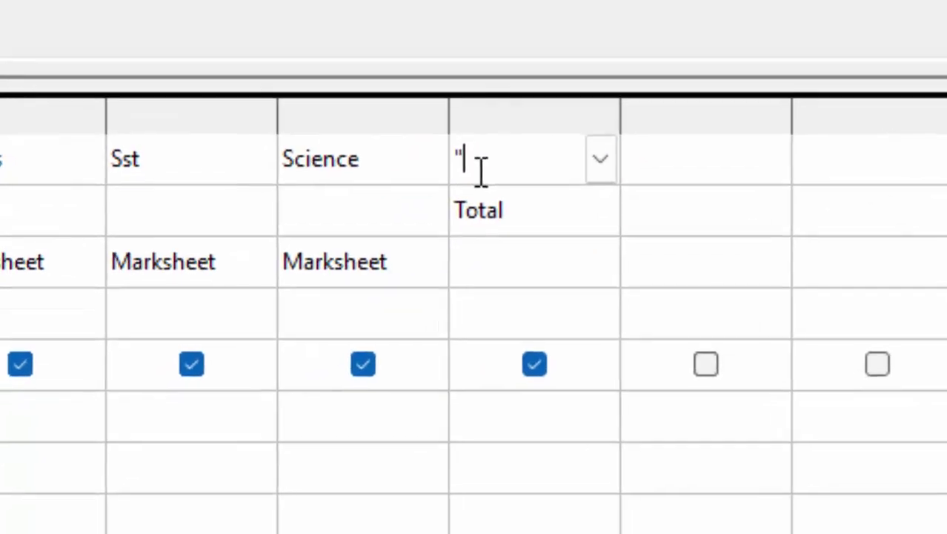
Enter "Computer"+"English"+"Maths"+"Sst"+"Science" as the Total field and widen the column.
type("Compu")
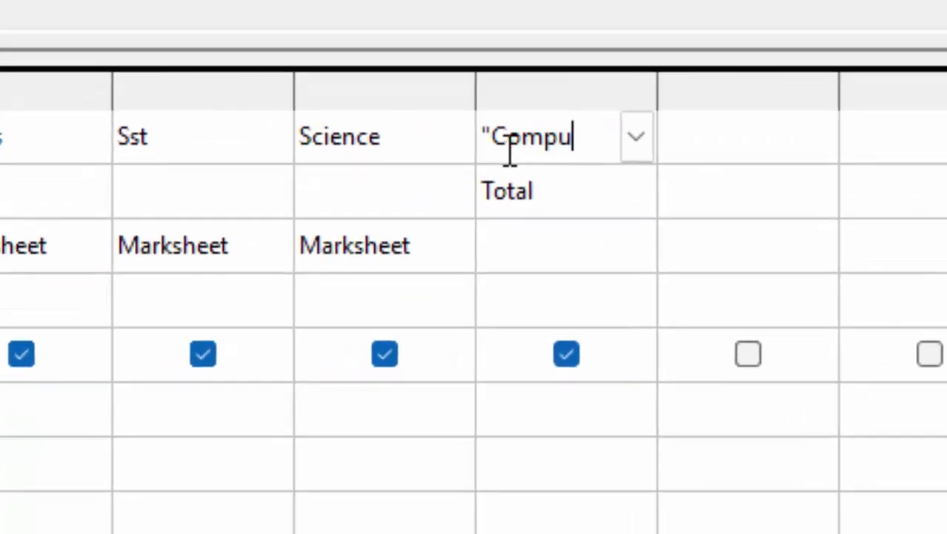
type("ter\"")
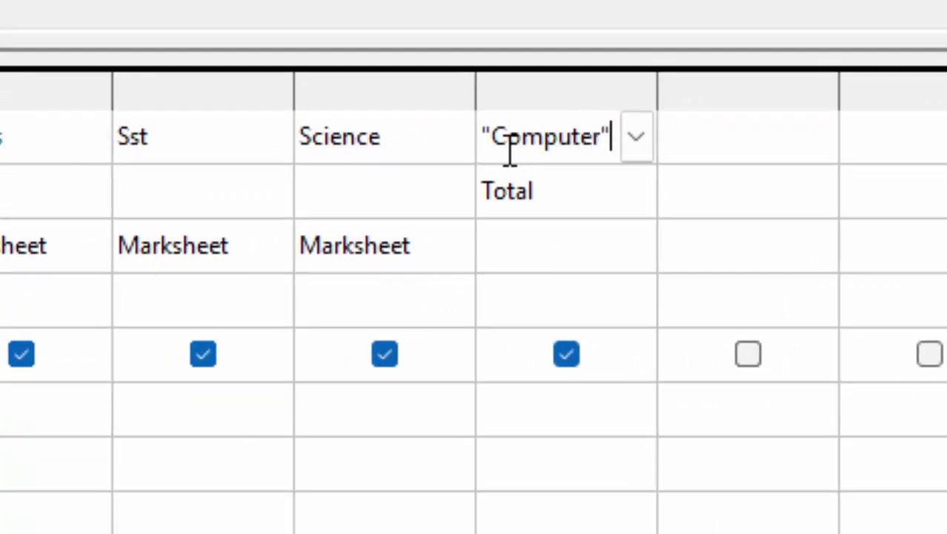
type("+")
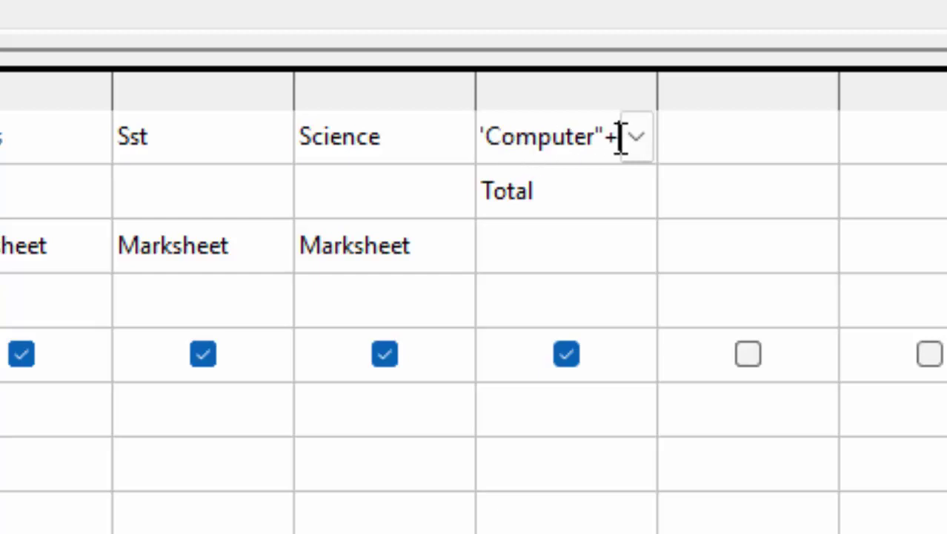
right_click(584, 137)
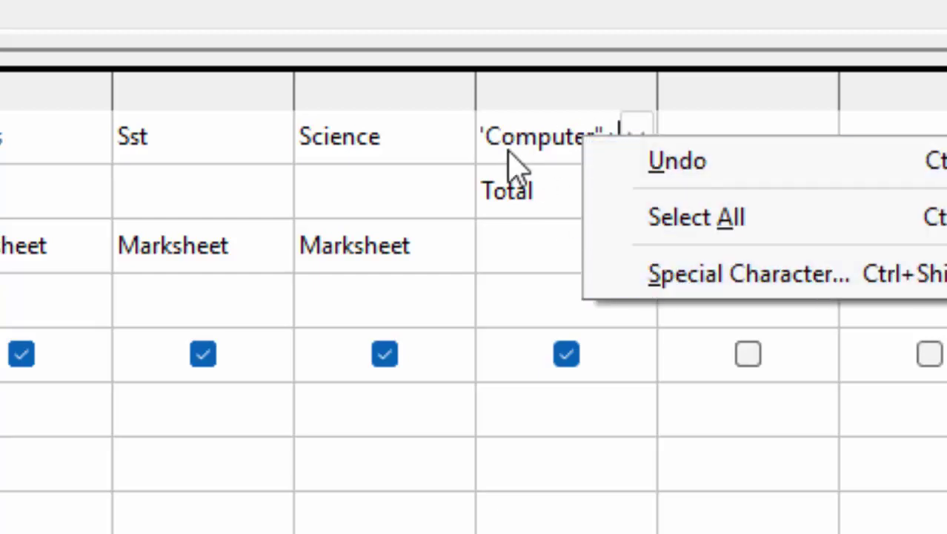
left_click(540, 141)
left_click_drag(657, 92, 931, 395)
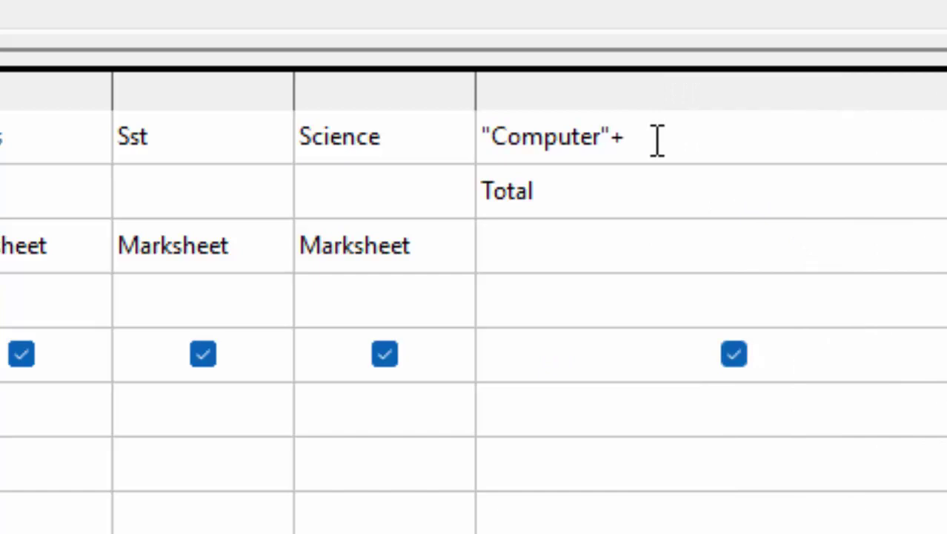
type("\"")
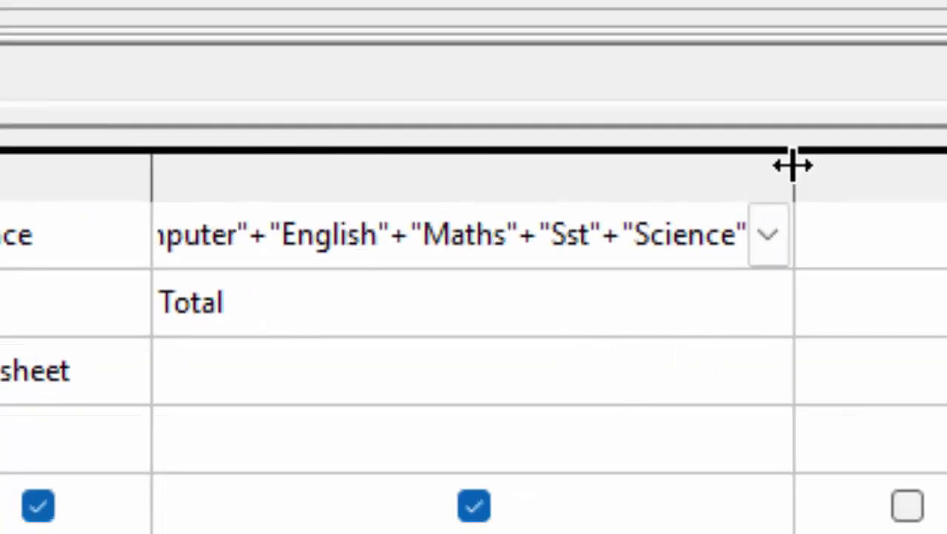
left_click_drag(793, 166, 945, 170)
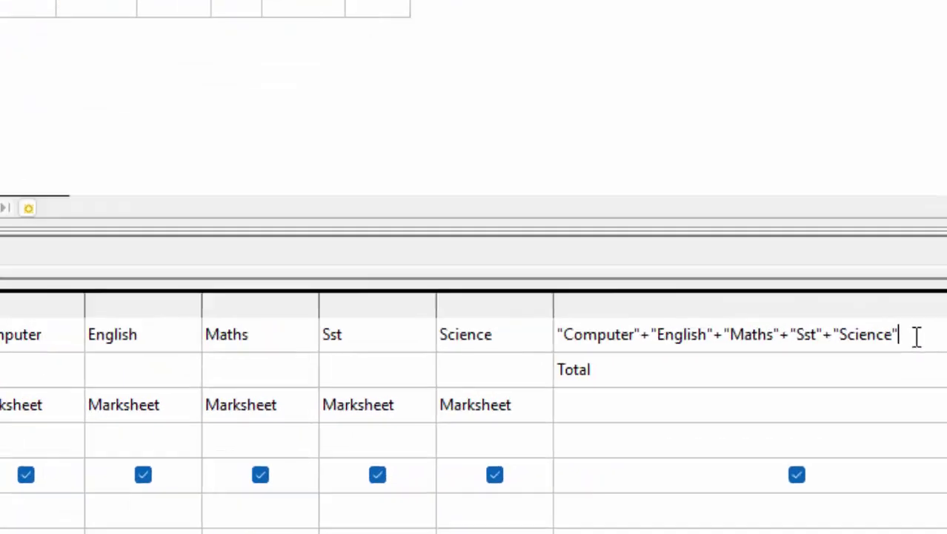
left_click_drag(919, 356, 647, 356)
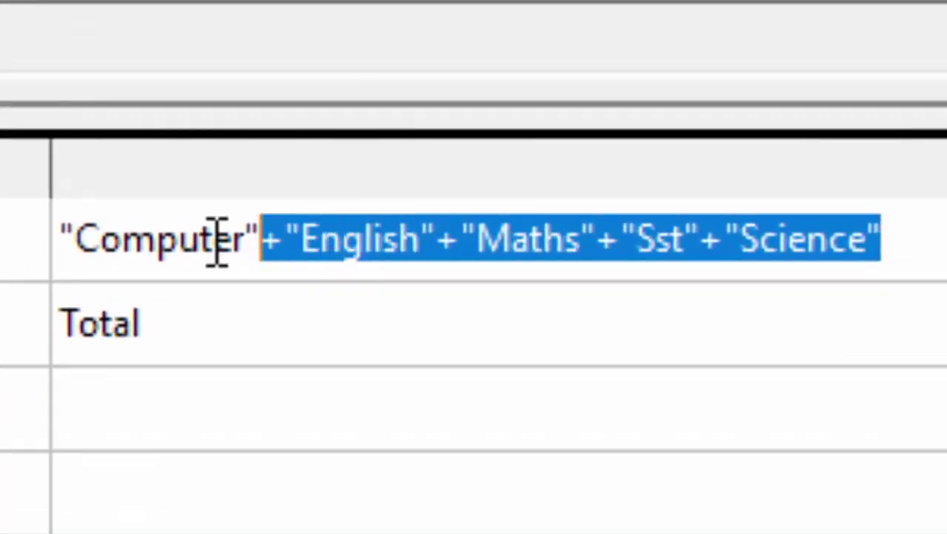
Run the query and enter record 2 with the second student's name and marks.
left_click(942, 237)
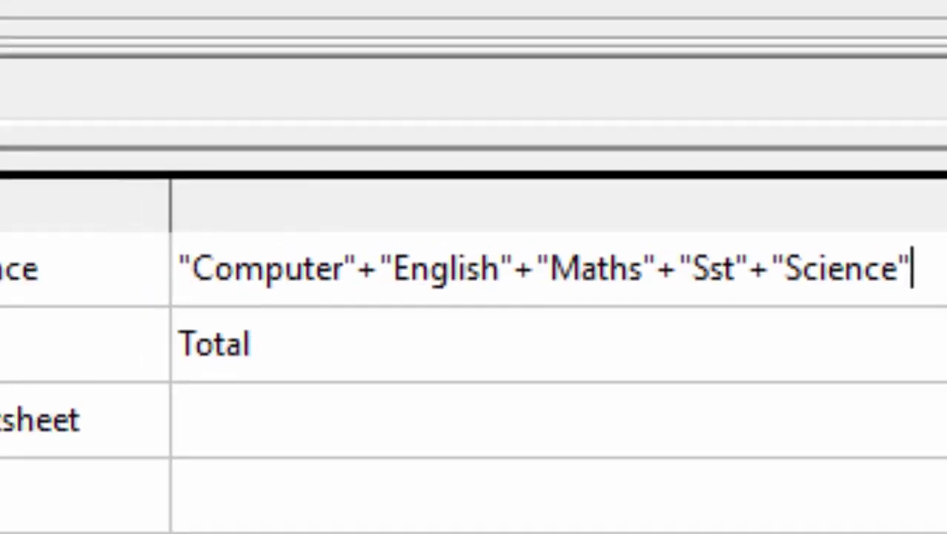
key("F5")
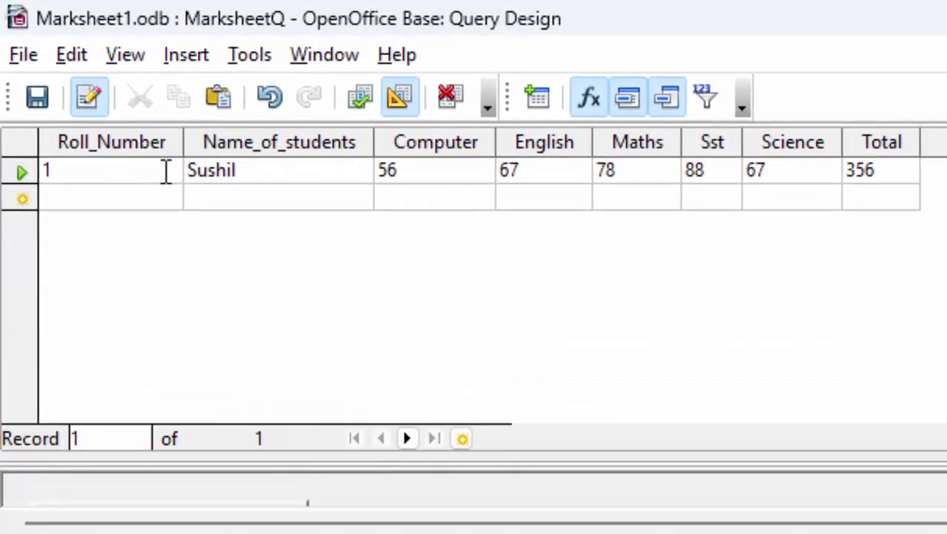
left_click(120, 196)
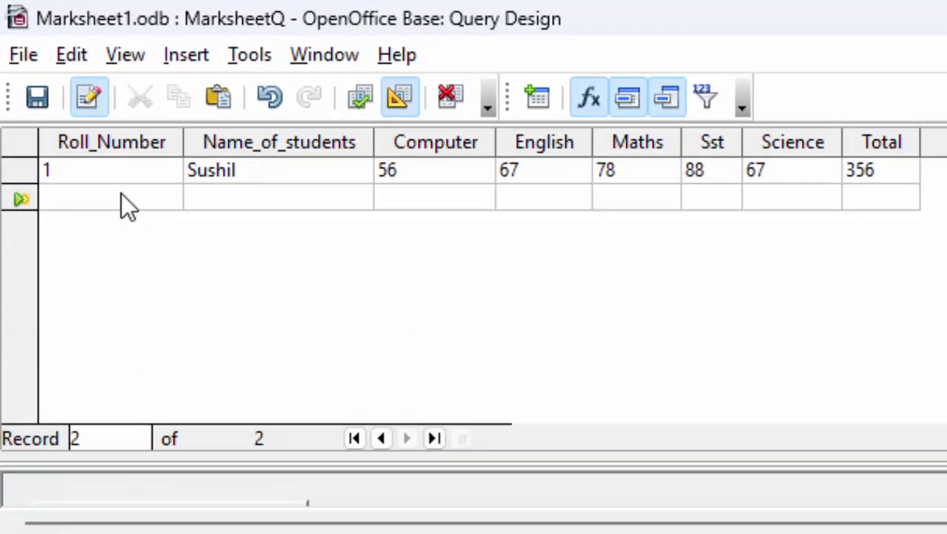
type("2")
key("Tab")
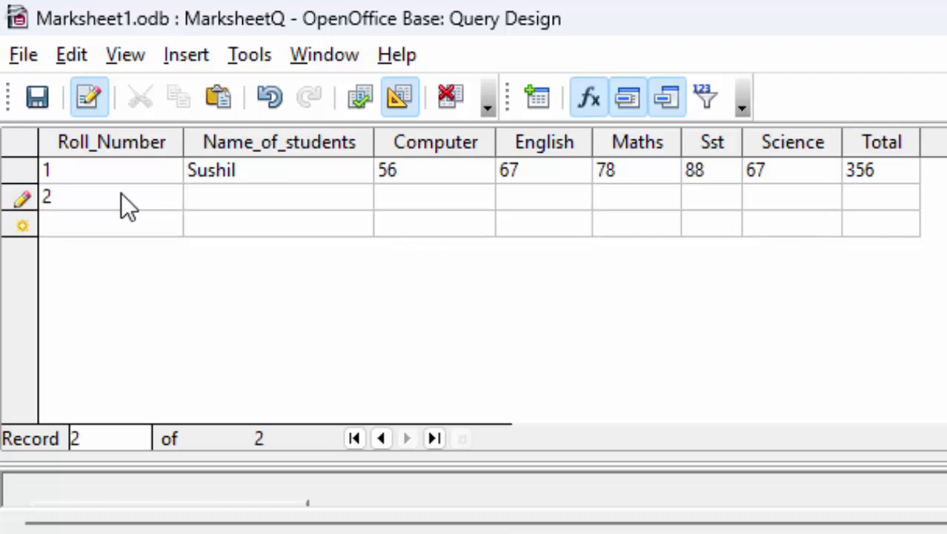
type("Ra")
key("BackSpace")
key("BackSpace")
type("Rajes")
key("BackSpace")
key("BackSpace")
key("BackSpace")
type("Rajesh")
key("Tab")
type("6")
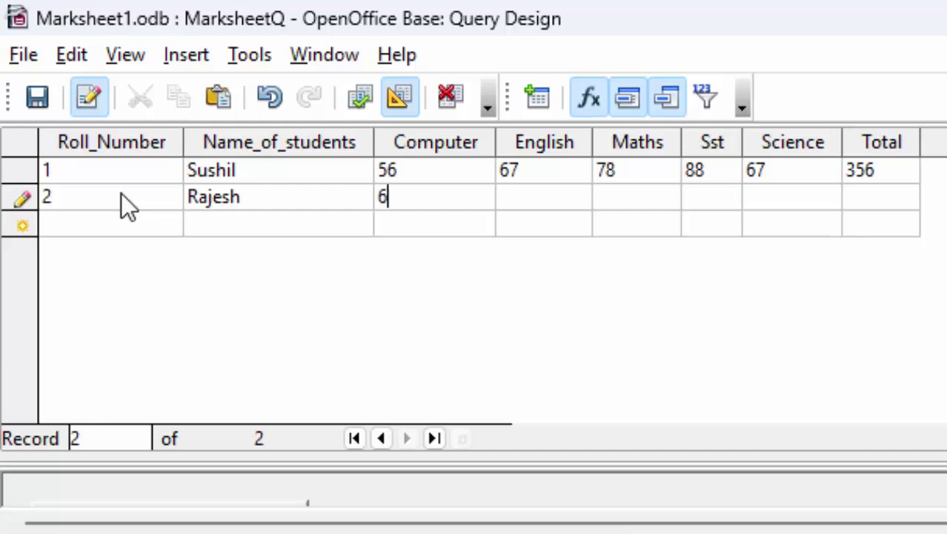
type("22")
key("Tab")
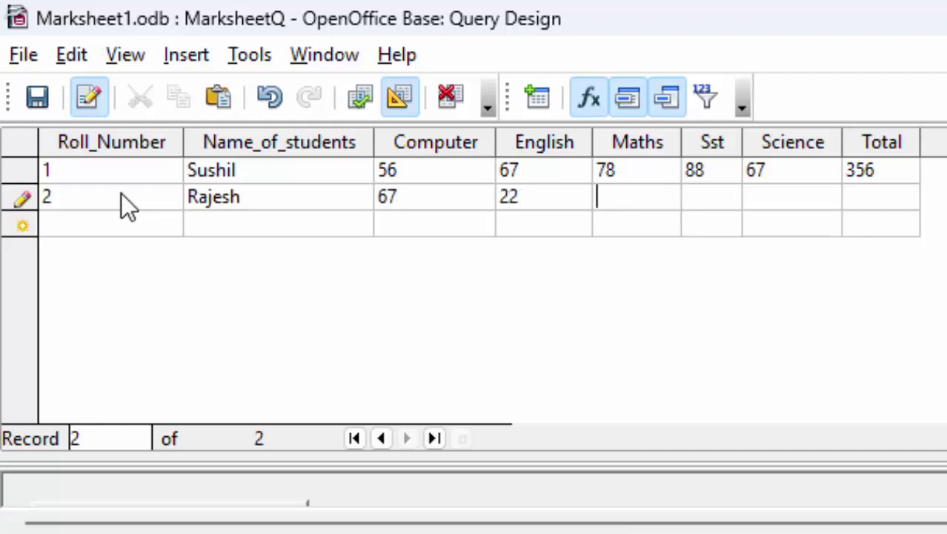
type("45")
type("67")
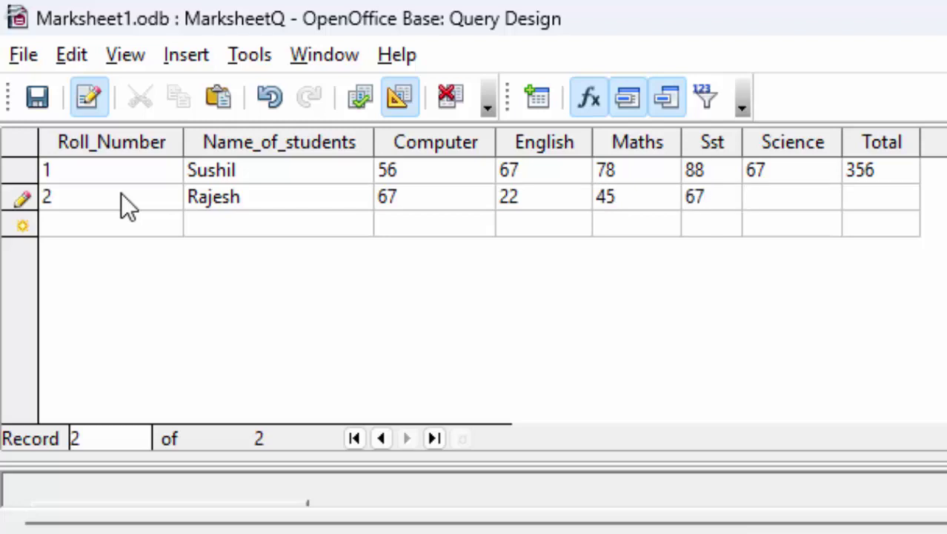
type("78")
key("Tab")
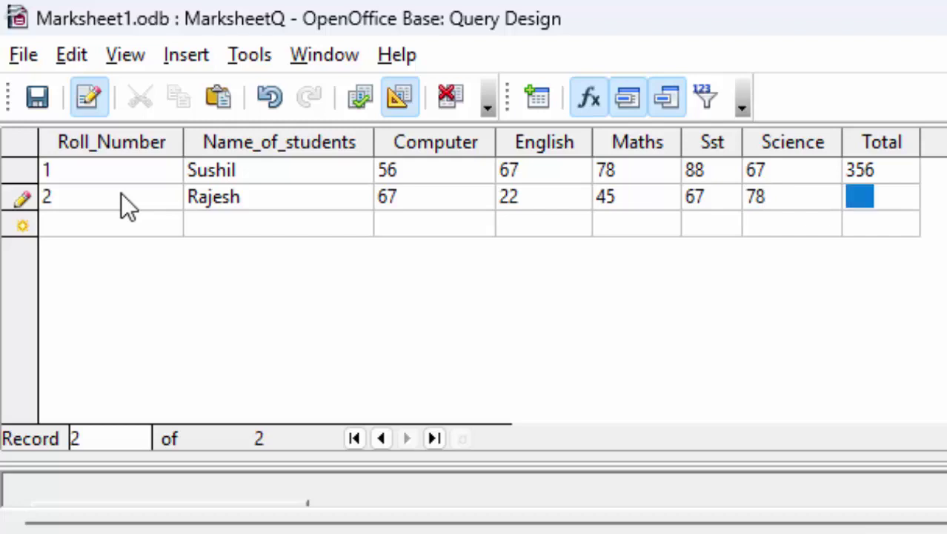
key("Tab")
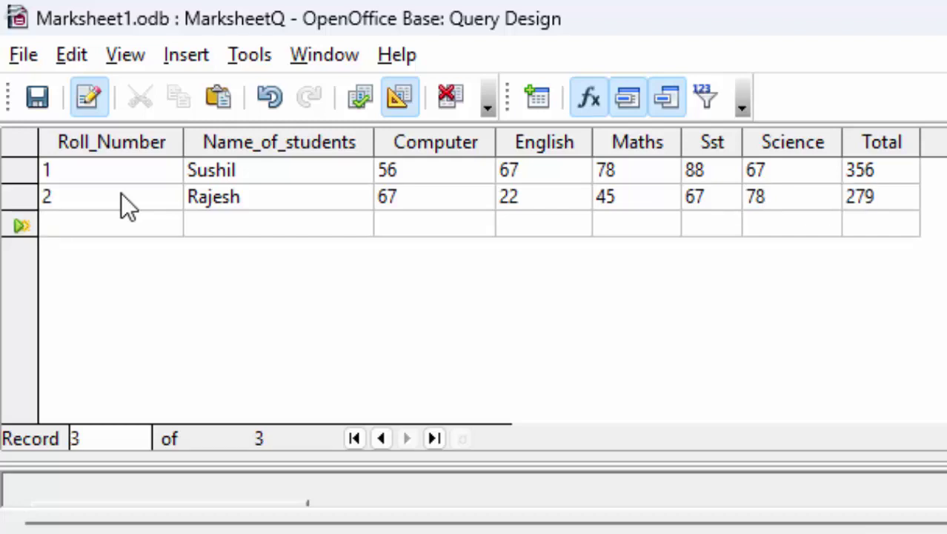
Add record 3 with the third student's name and marks 45, 23, 4546 and 23.
type("3")
key("Tab")
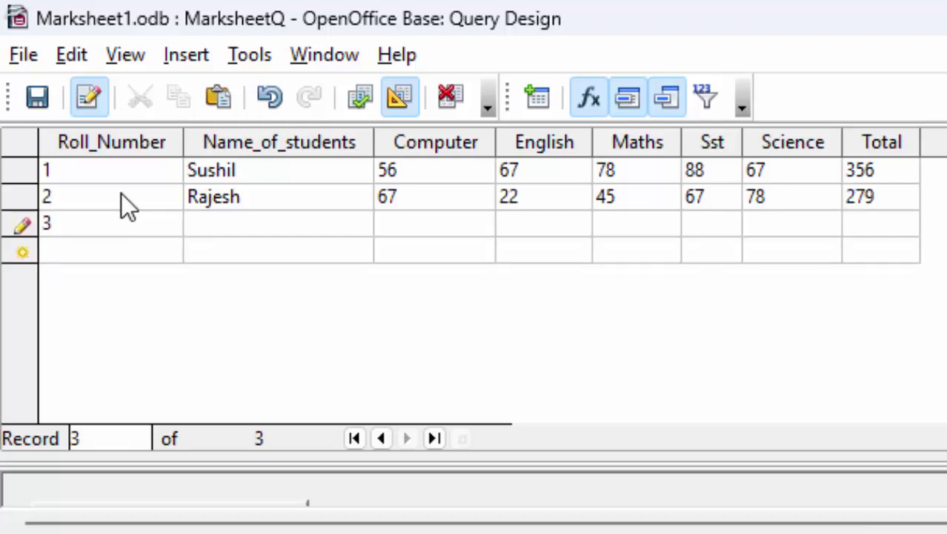
type("Was")
type("eem")
key("Tab")
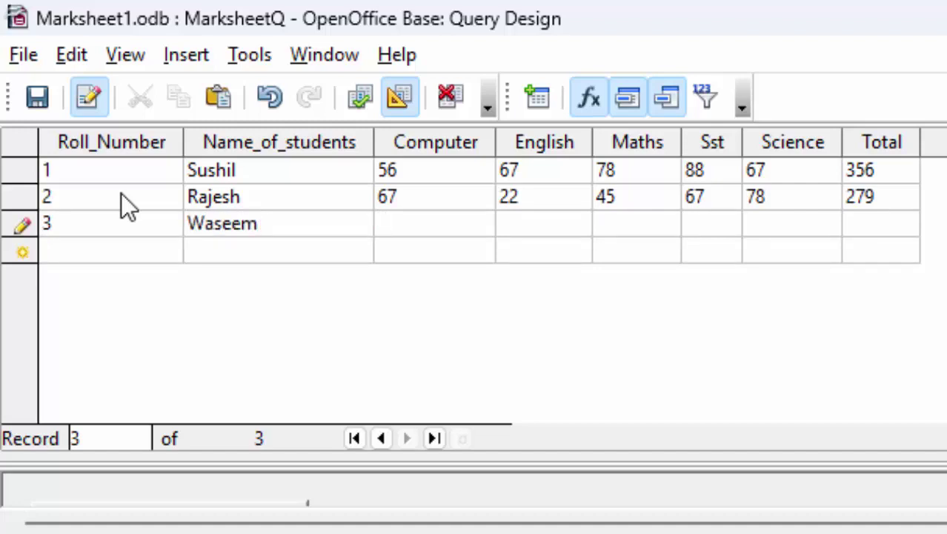
type("45")
key("Tab")
type("23")
key("Tab")
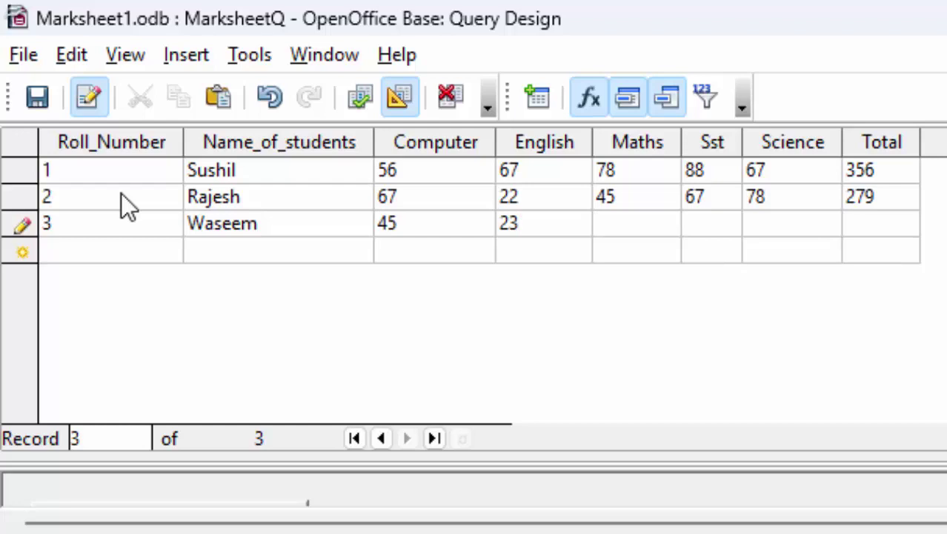
type("4546")
key("Tab")
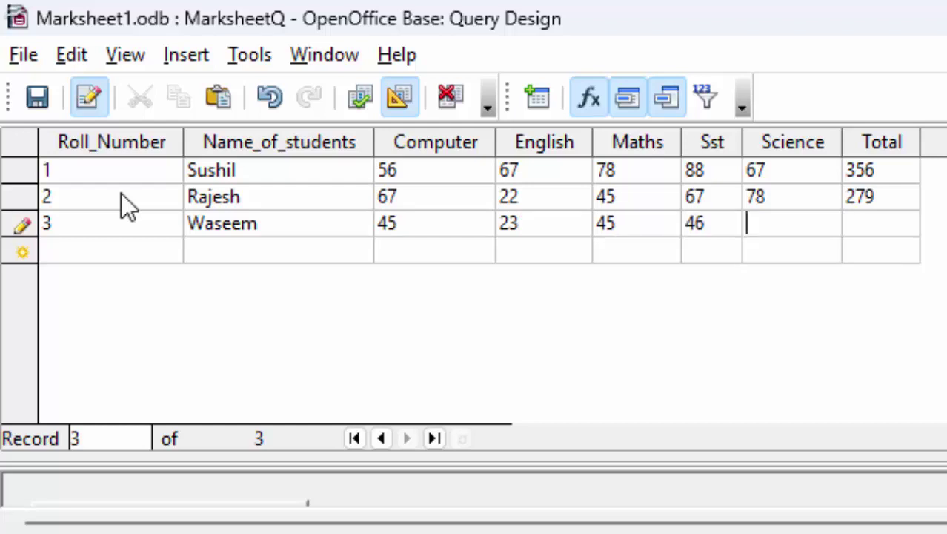
type("23")
key("Tab")
key("Tab")
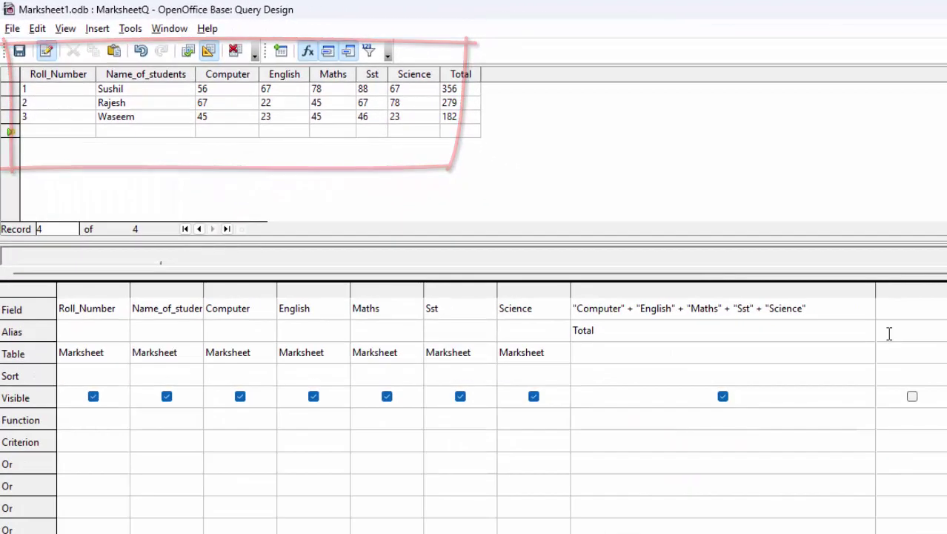
Add an Average column computing "Total"/5, run it, and dismiss the Column not found error.
left_click(889, 333)
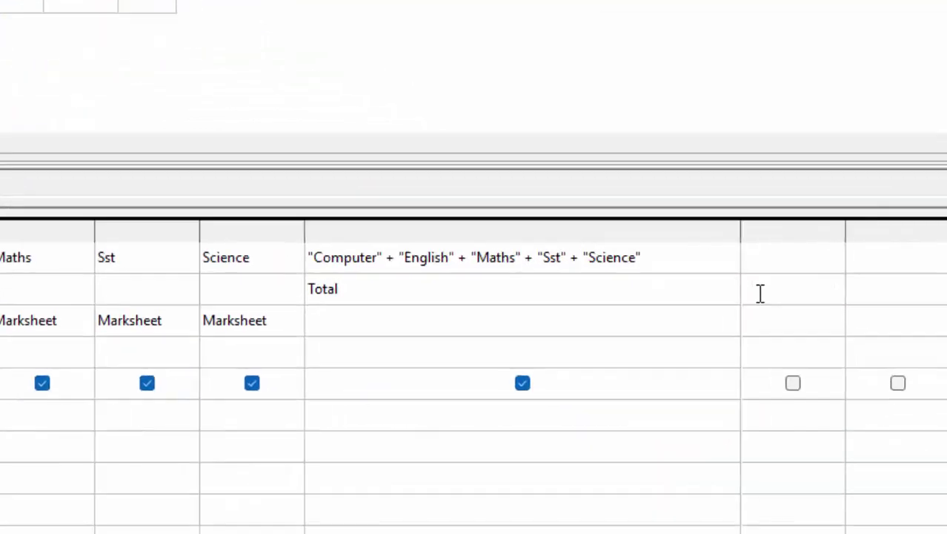
type("verage")
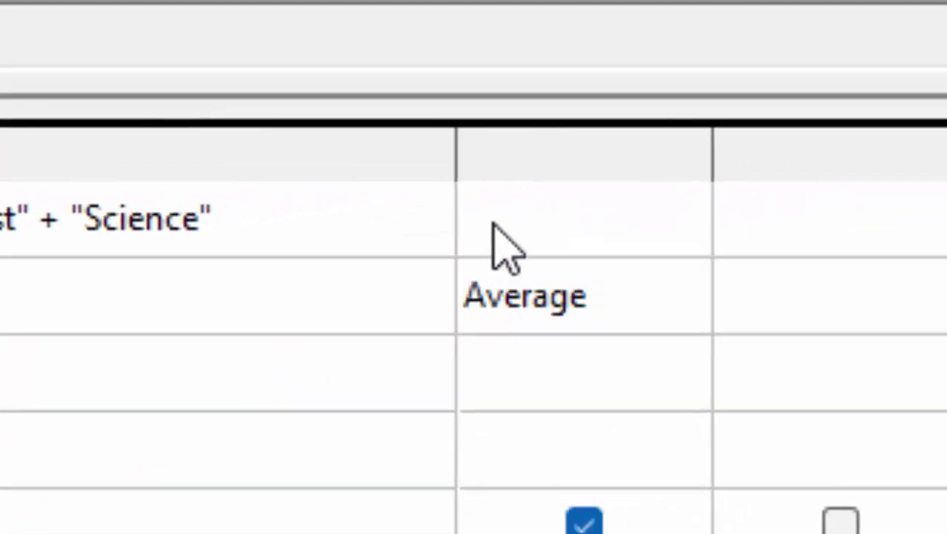
left_click(495, 222)
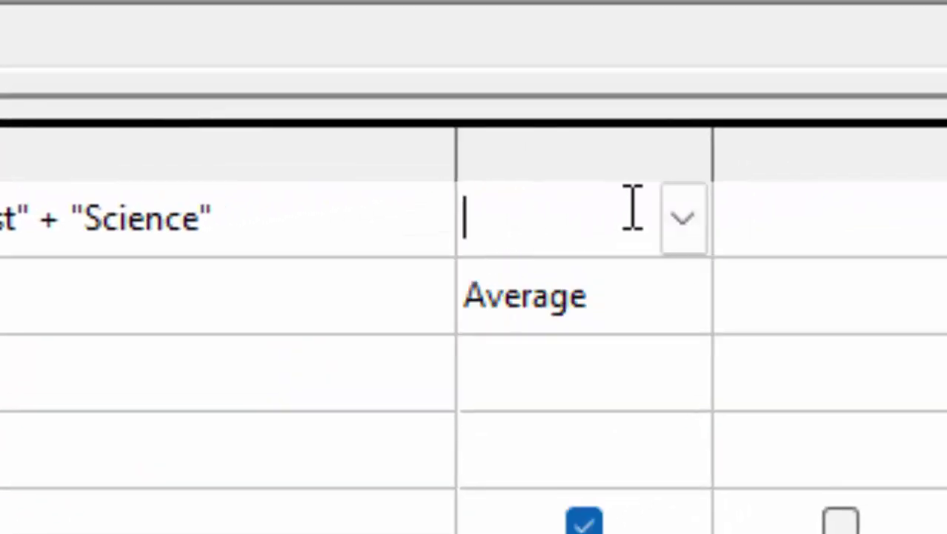
mouse_move(713, 151)
left_mouse_down()
mouse_move(842, 328)
mouse_move(857, 329)
left_mouse_up()
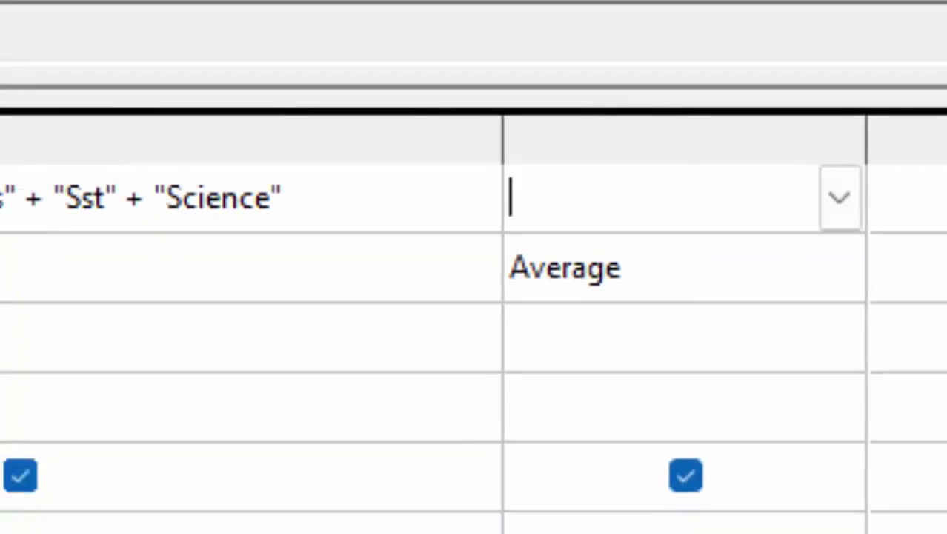
type("[Tot")
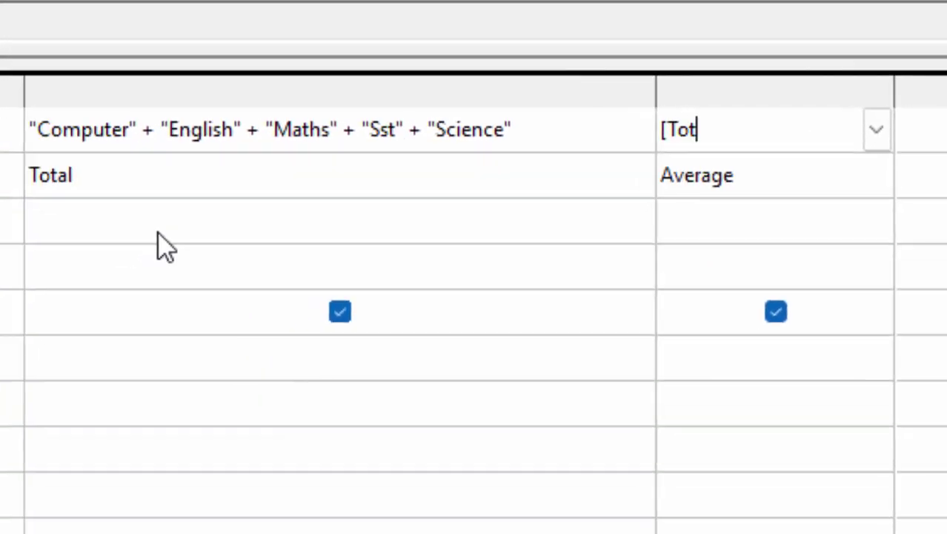
type("al")
key("BackSpace")
key("BackSpace")
key("BackSpace")
key("BackSpace")
key("BackSpace")
key("BackSpace")
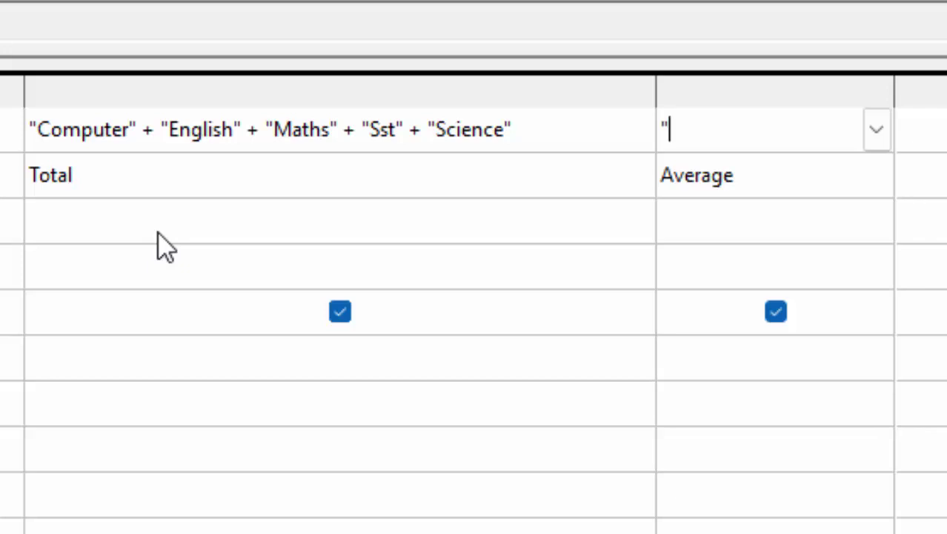
type("To")
type("tal\"")
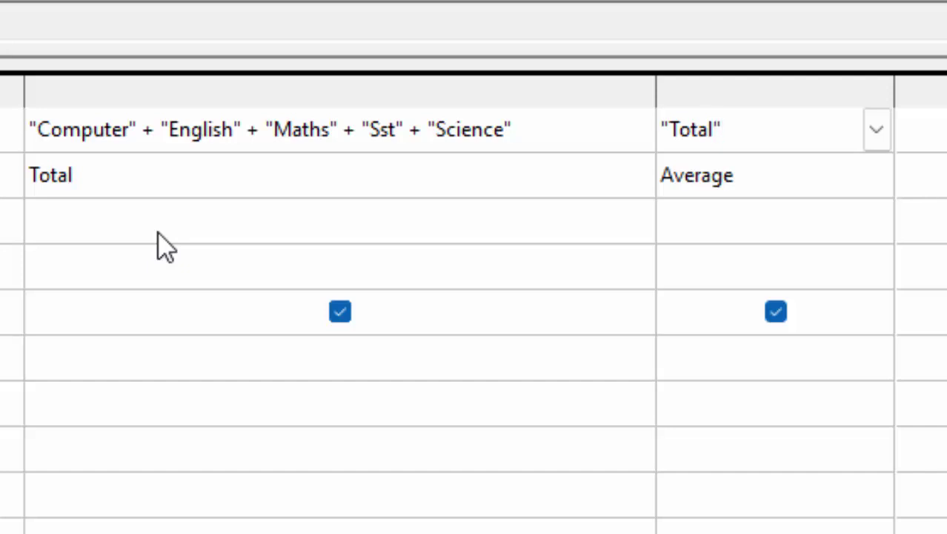
type("/")
type("5")
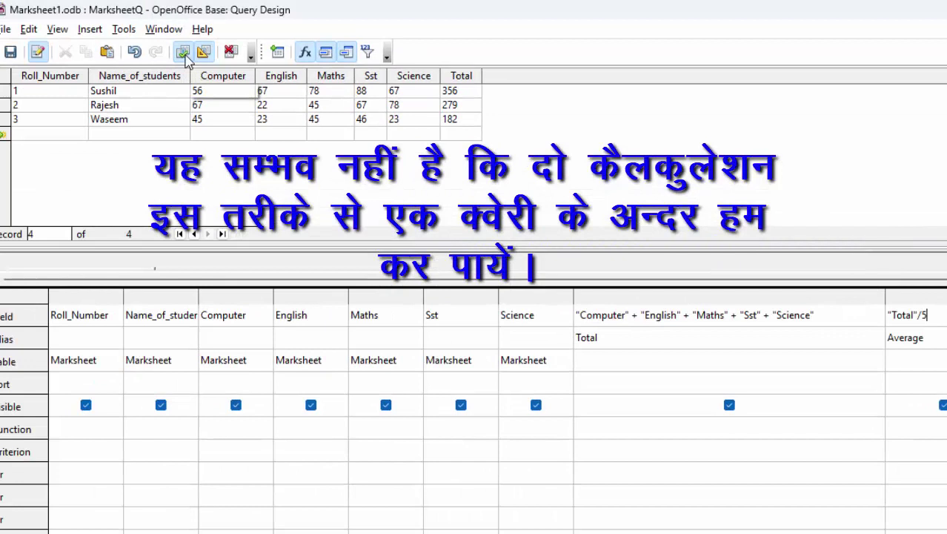
left_click(183, 52)
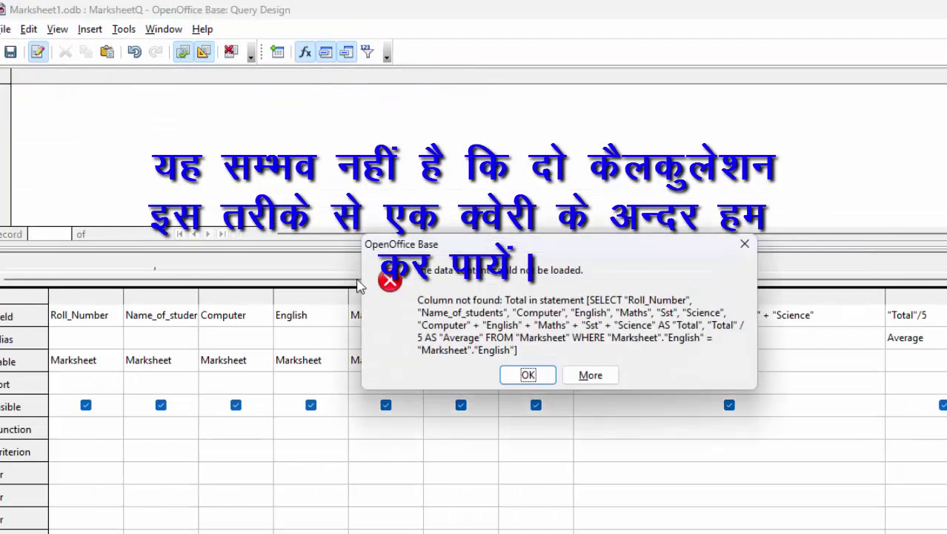
left_click(743, 244)
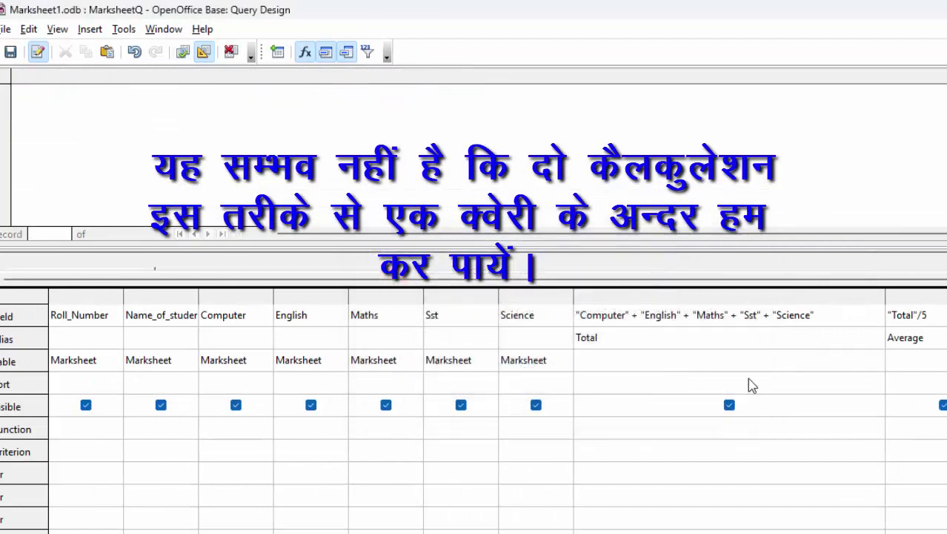
Delete the Average column, rerun the query, then close MarksheetQ saving changes.
left_click(938, 339)
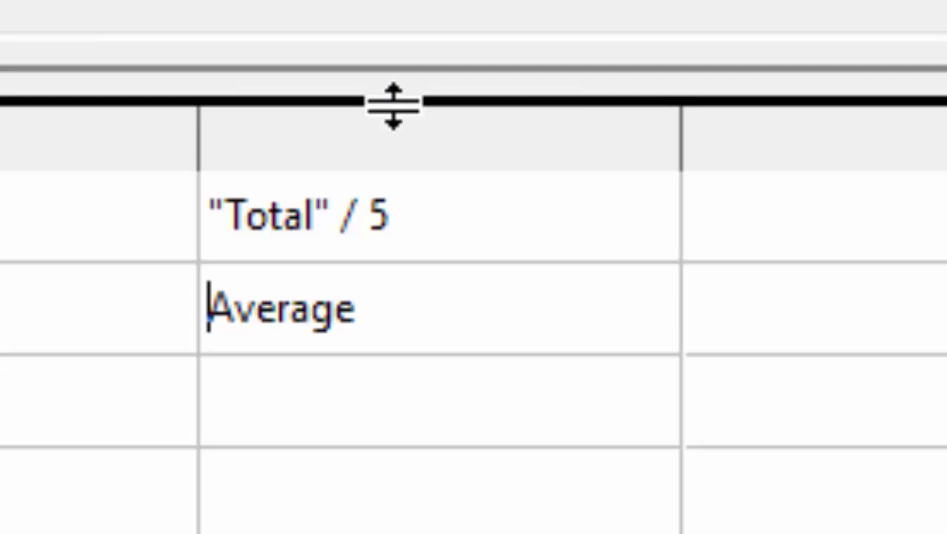
right_click(400, 135)
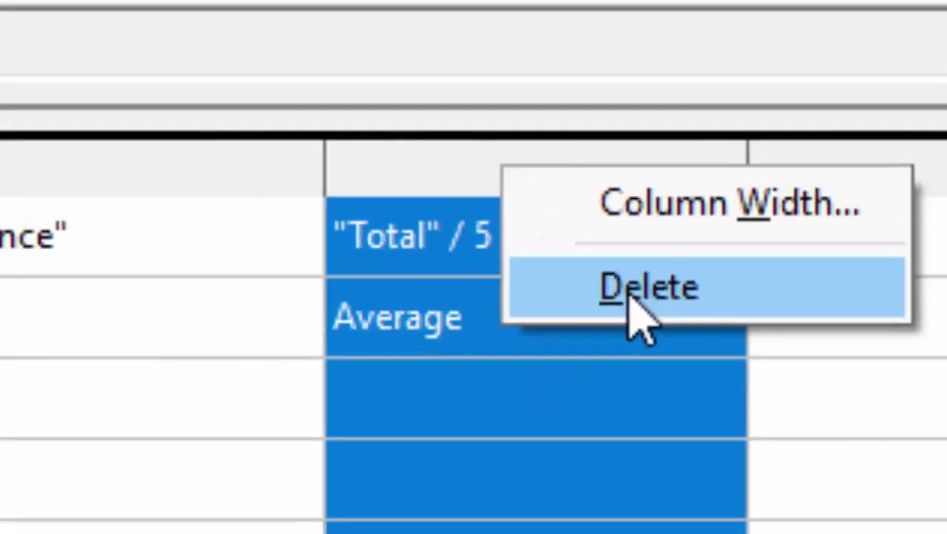
left_click(563, 273)
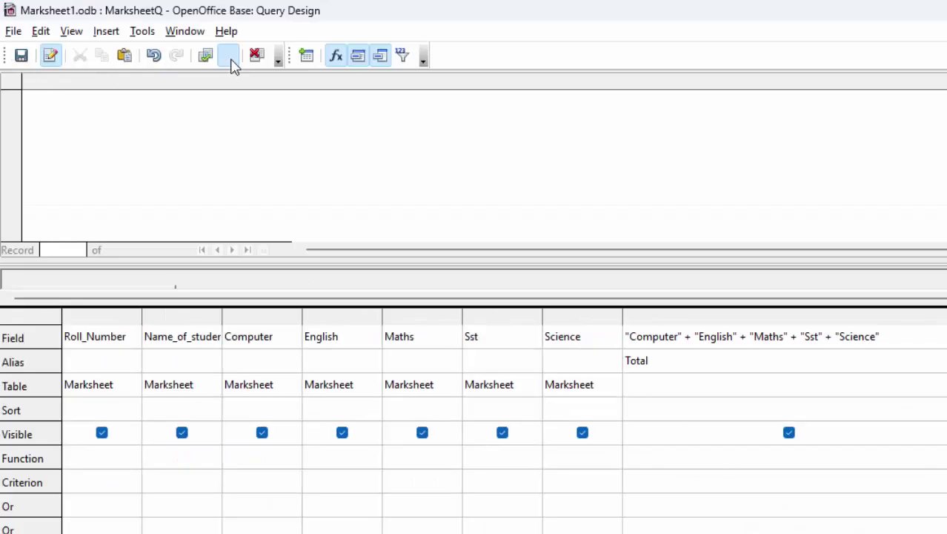
left_click(211, 58)
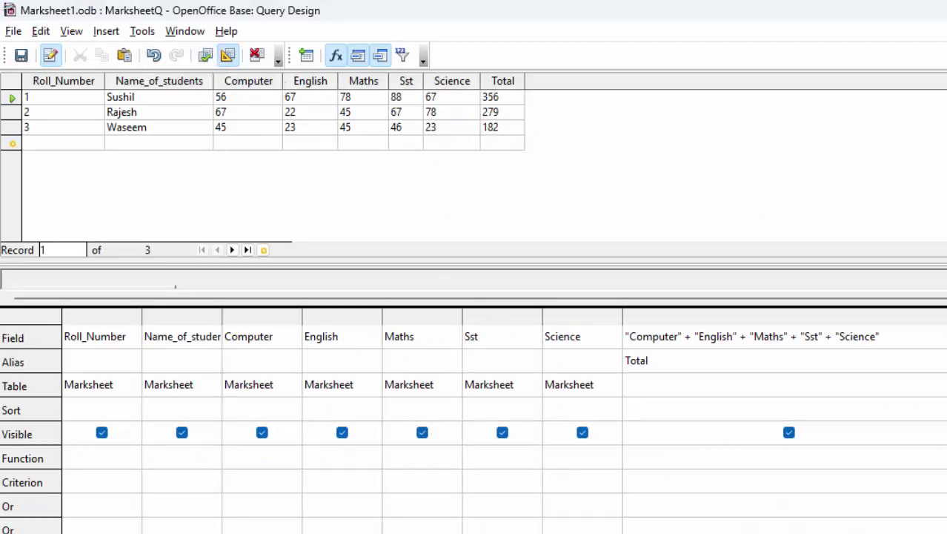
key("ctrl+w")
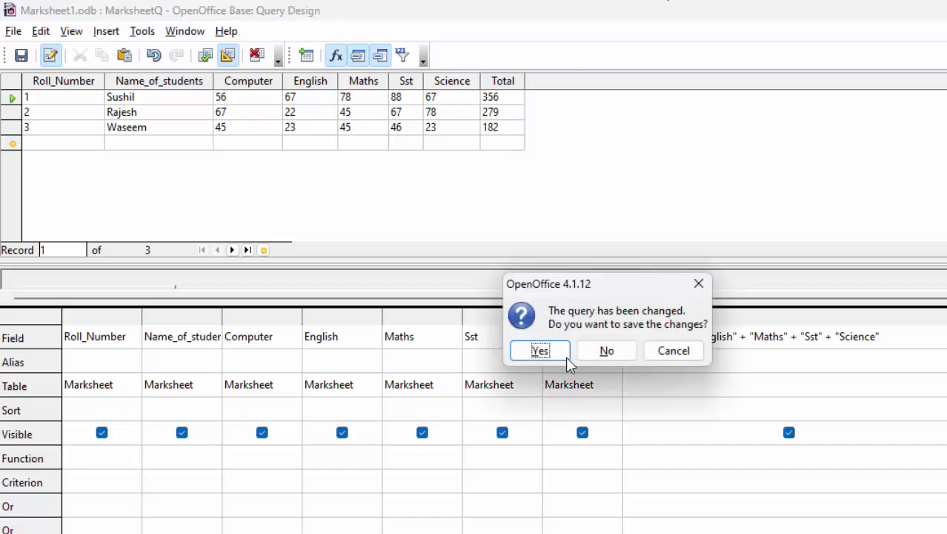
left_click(539, 350)
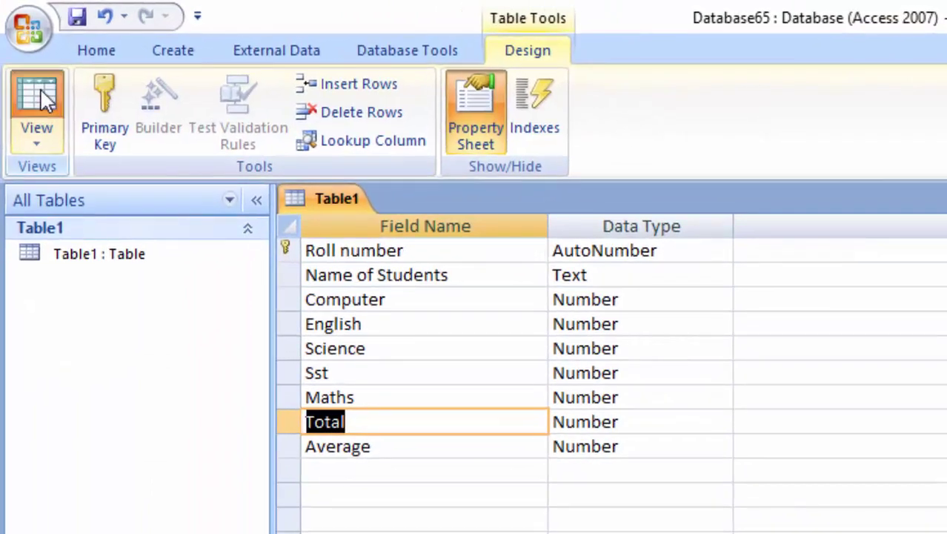
Save Table1, switch it to Datasheet view, and widen the Roll number and Name columns.
left_click(30, 67)
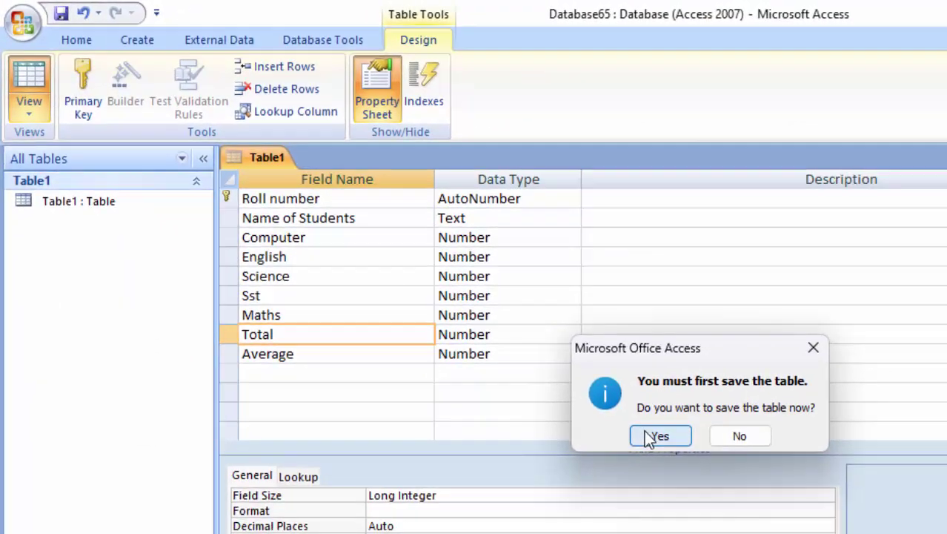
left_click(796, 521)
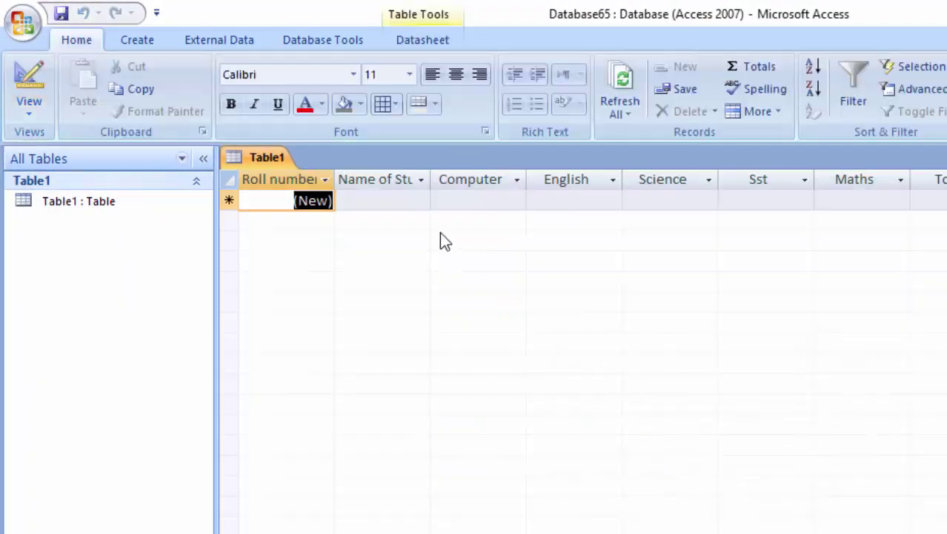
left_click_drag(333, 180, 378, 180)
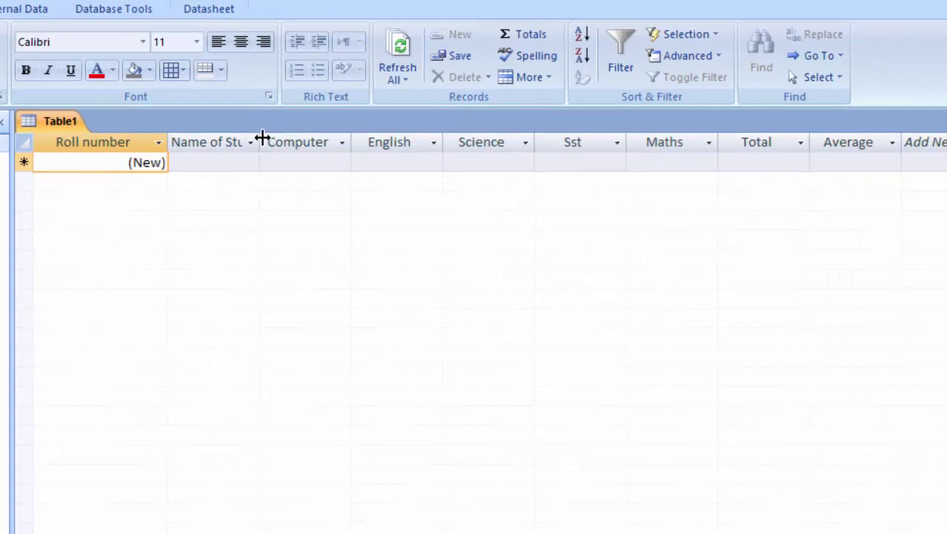
left_click_drag(259, 142, 359, 222)
Enter record 1: the student's name with marks 56, 67, 67, 88 and 67.
left_click(231, 163)
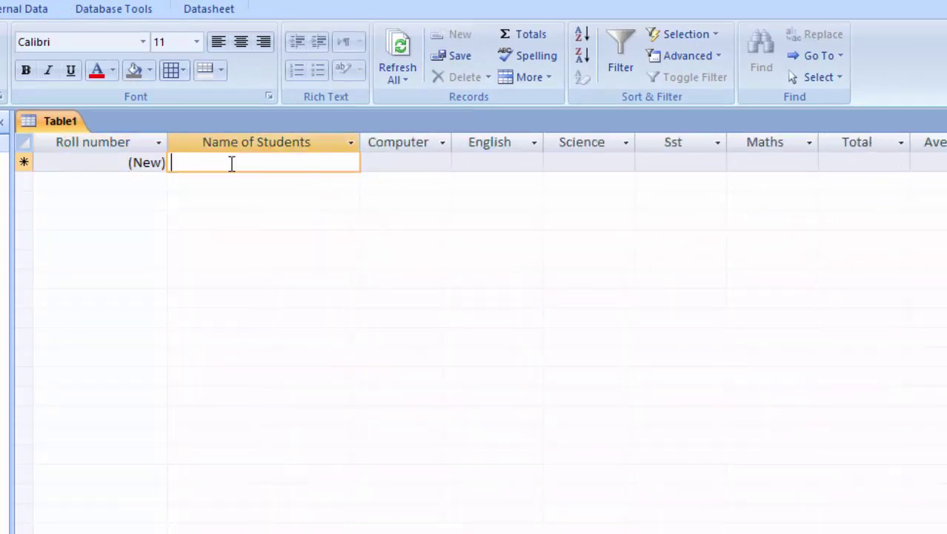
type("Ram")
key("Tab")
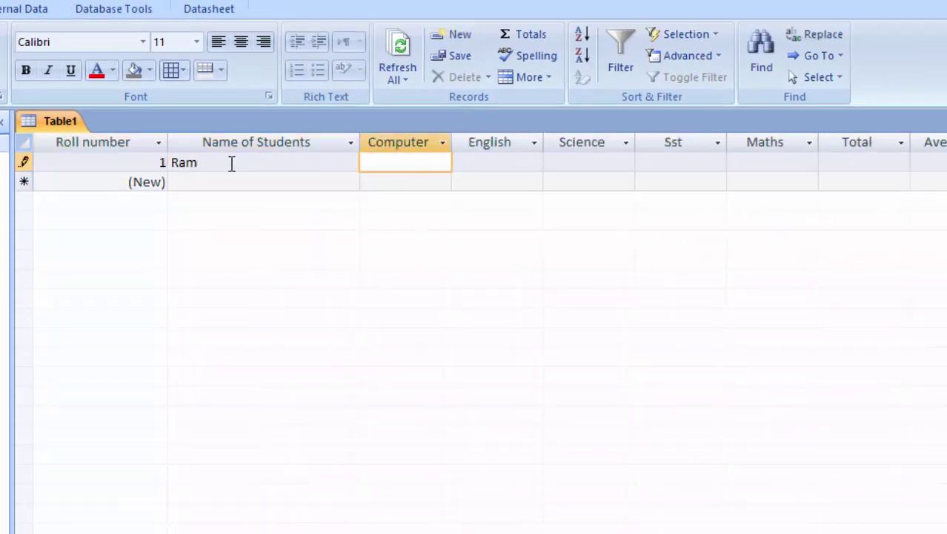
type("56")
key("Tab")
type("67")
key("Tab")
type("6")
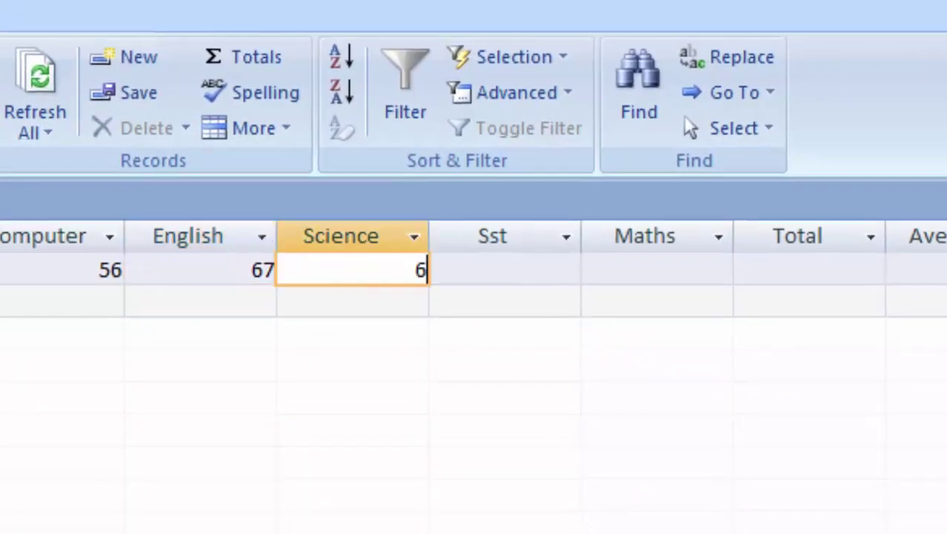
type("7")
key("Tab")
type("88")
key("Tab")
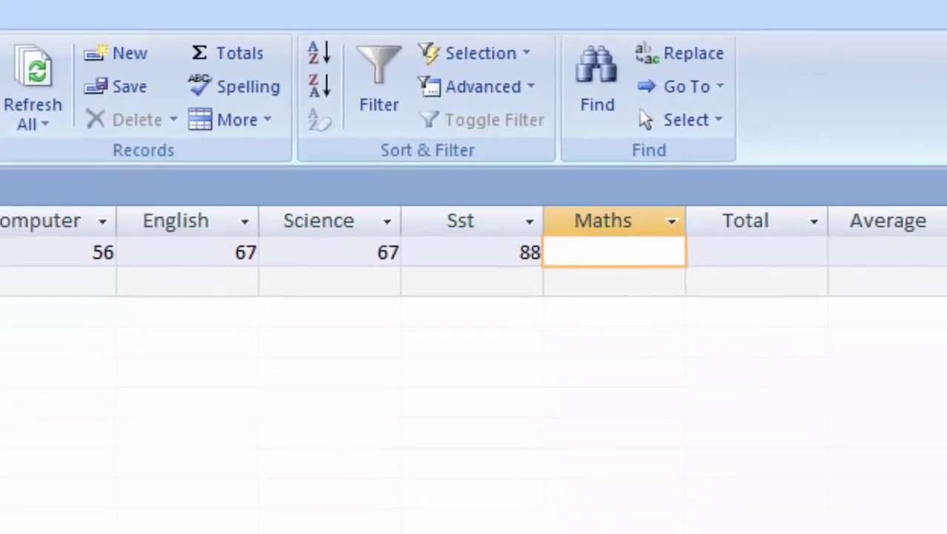
type("67")
key("Tab")
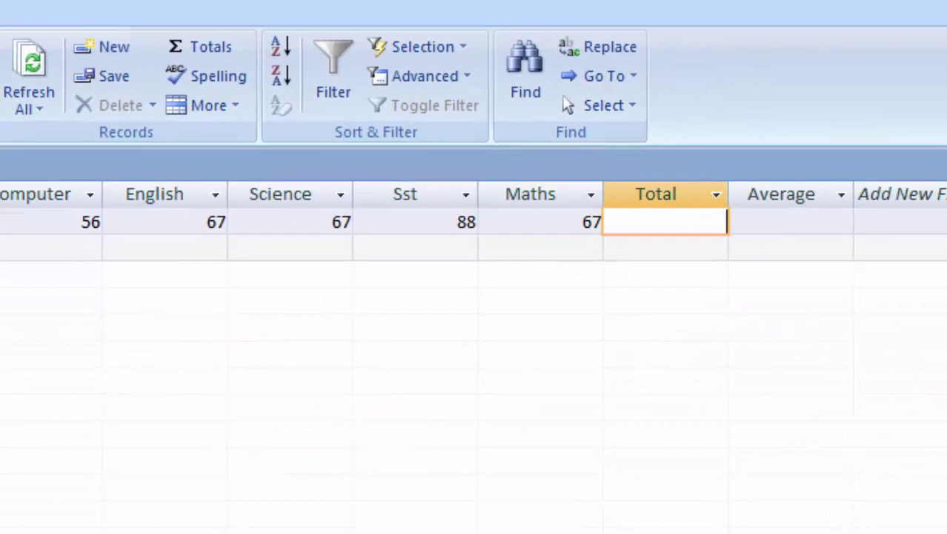
key("Tab")
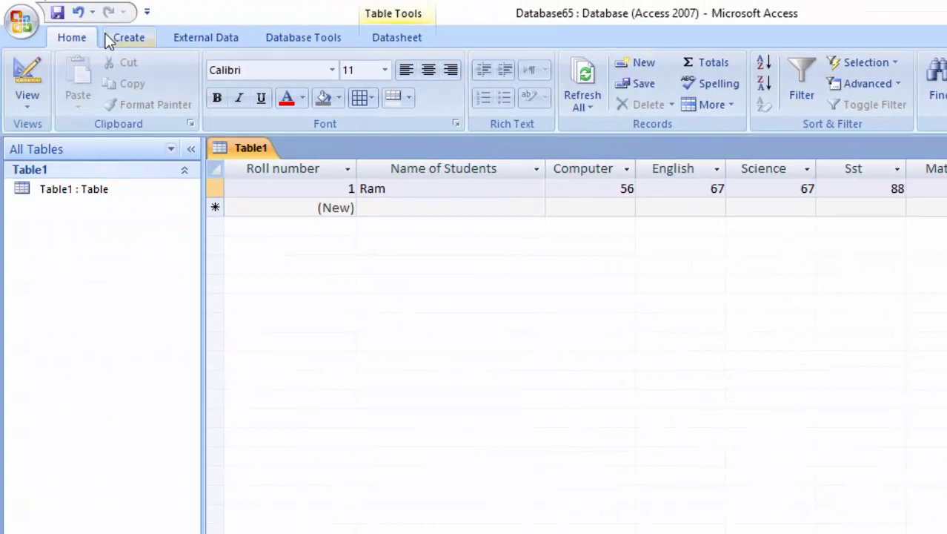
Create a new query in Design view with Table1 as its source.
left_click(118, 38)
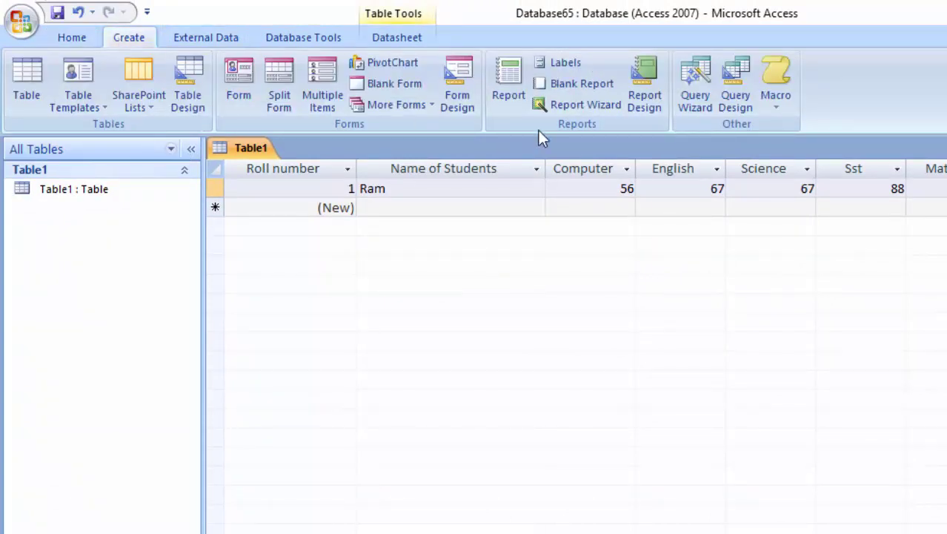
left_click(733, 82)
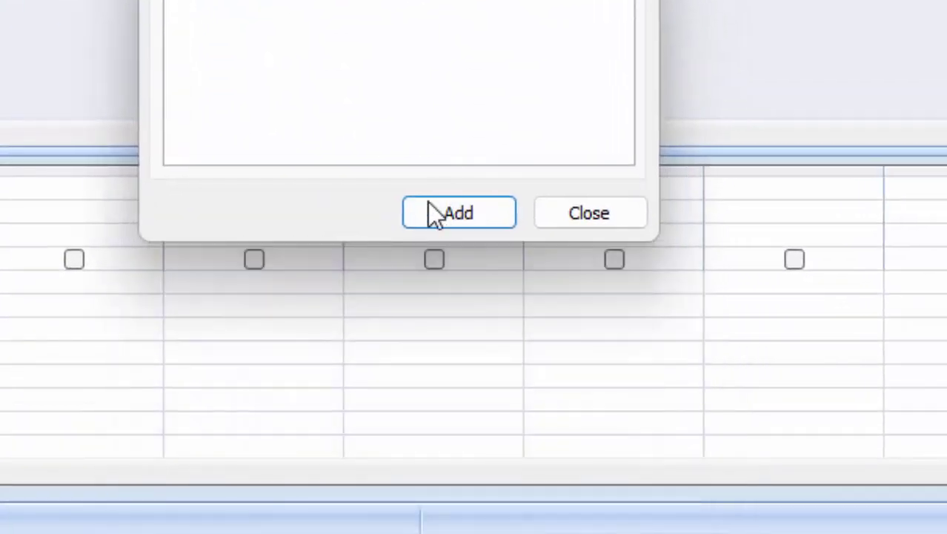
left_click(449, 275)
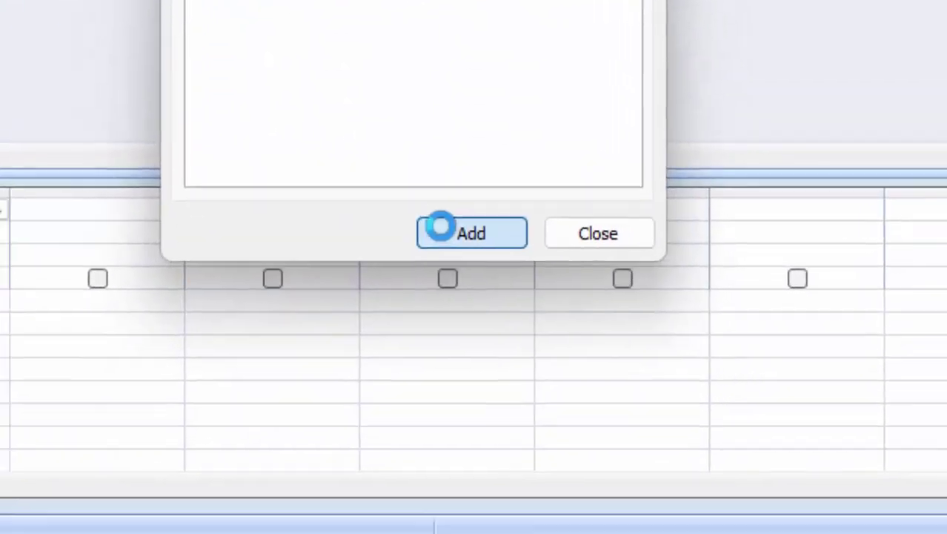
left_click(618, 282)
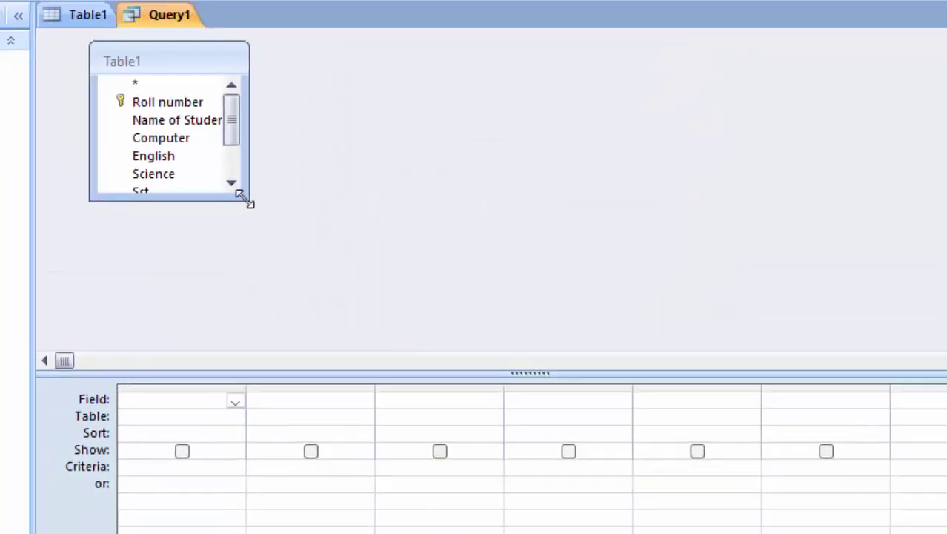
Add all Table1 fields, Roll number through Average, to the query grid.
left_click_drag(250, 200, 260, 254)
double_click(178, 56)
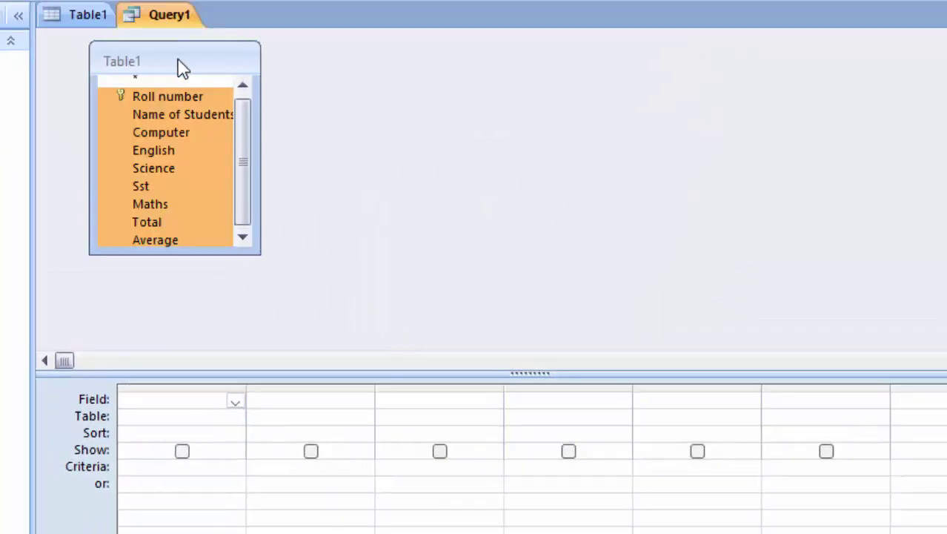
left_click_drag(172, 102, 171, 232)
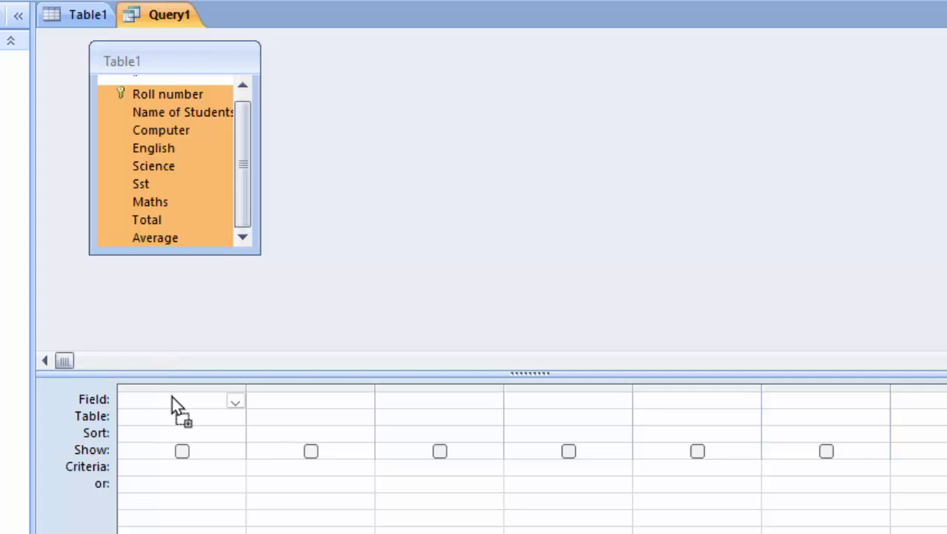
left_click_drag(171, 397, 172, 398)
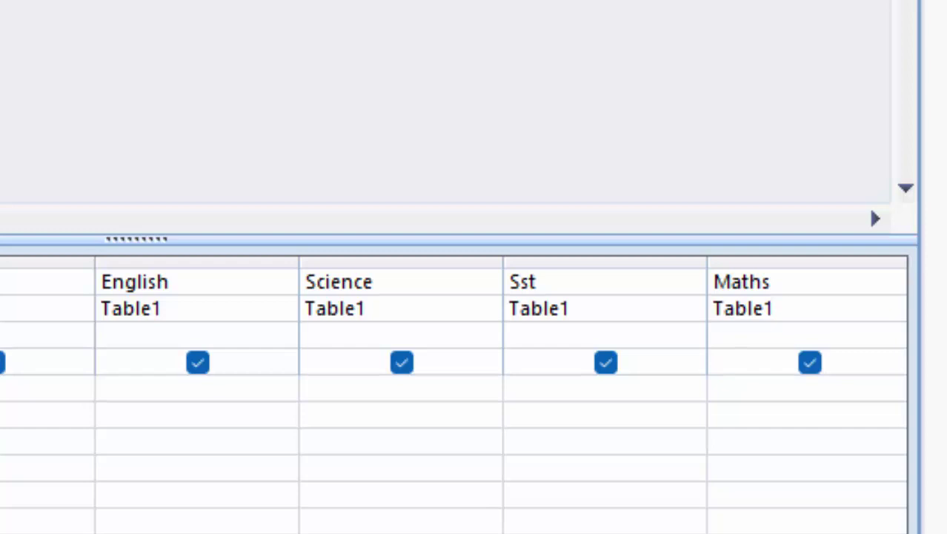
scroll(474, 370, "right", 1)
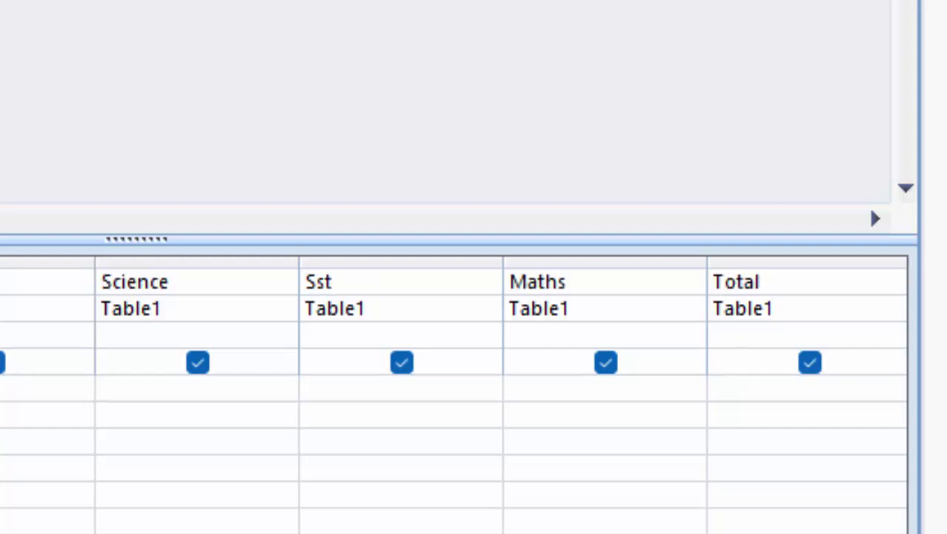
key("Tab")
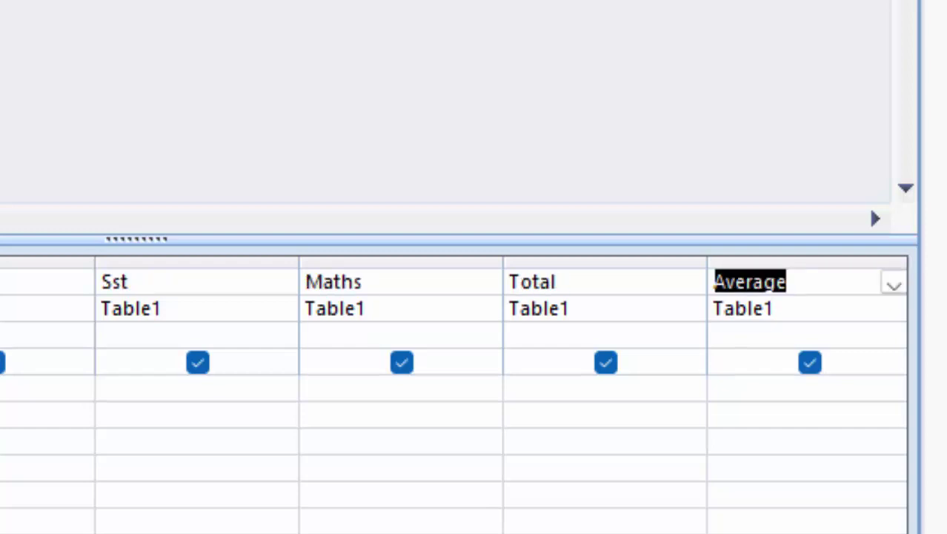
Set the Total column to Total:[Computer]+[English]+[Science]+[Sst]+[Maths] using the Zoom box.
left_click(626, 281)
key("shift+F2")
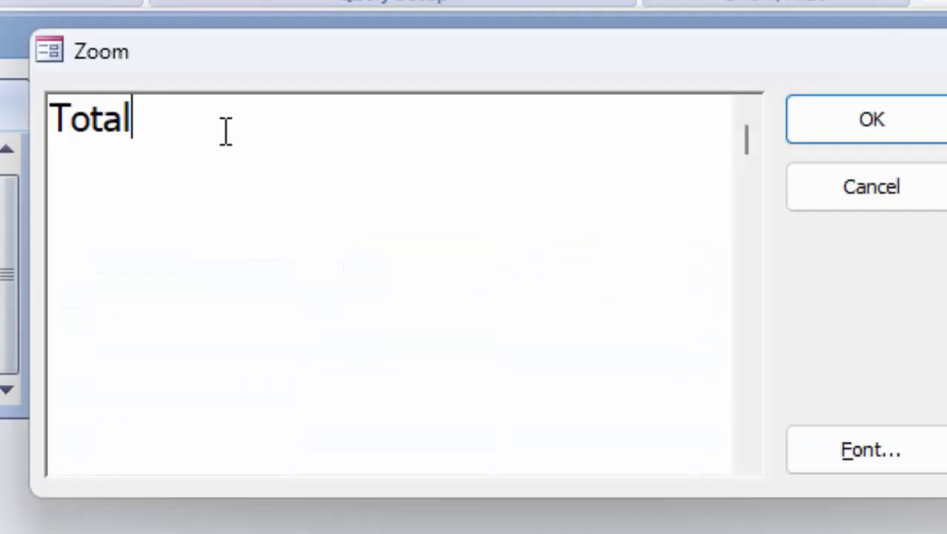
type(":")
type("[")
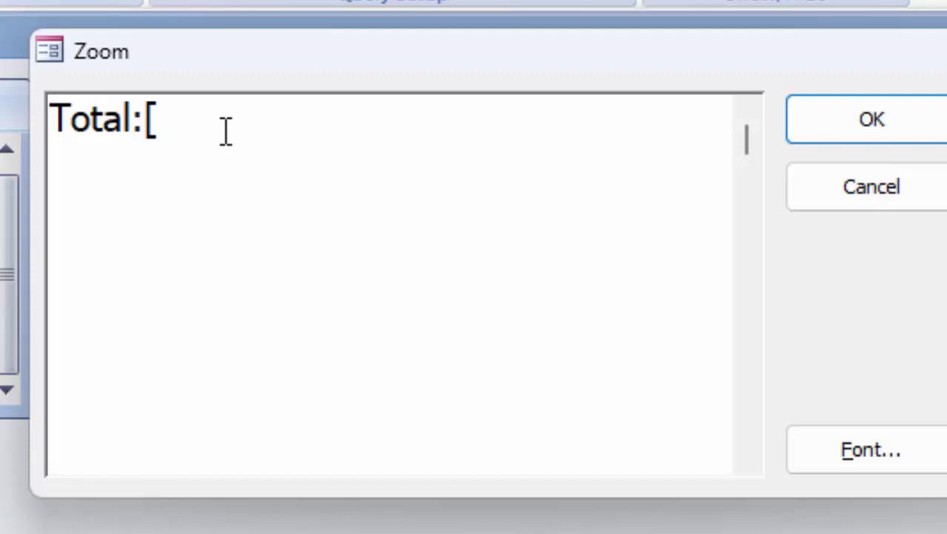
type("Com")
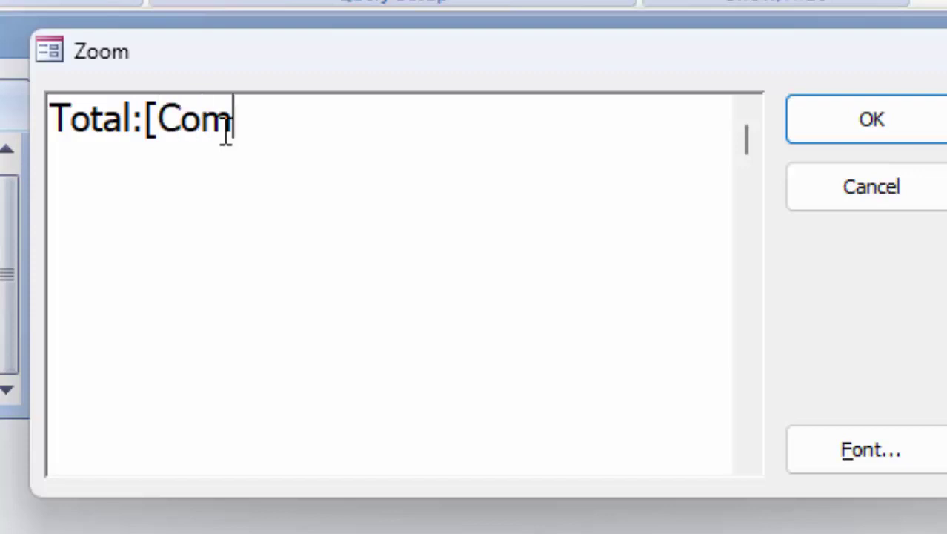
type("puter")
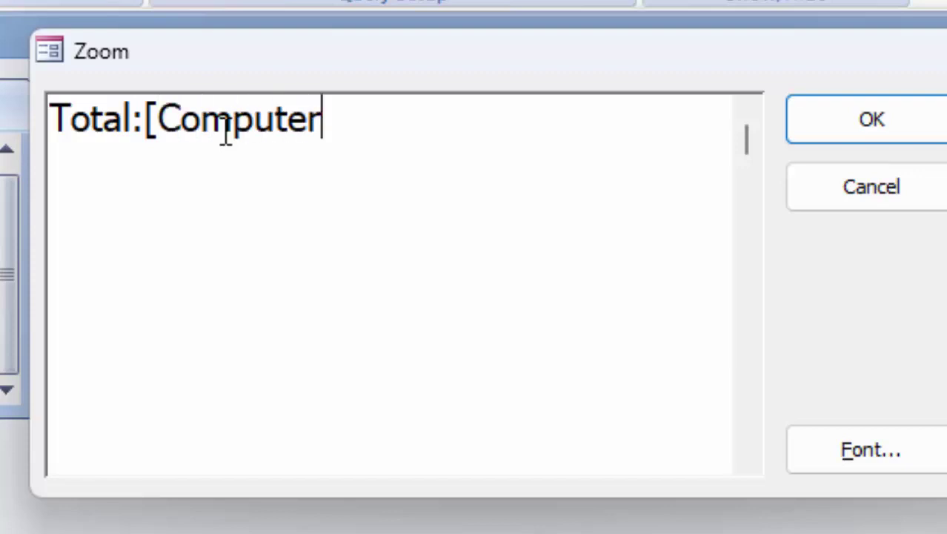
type("]+")
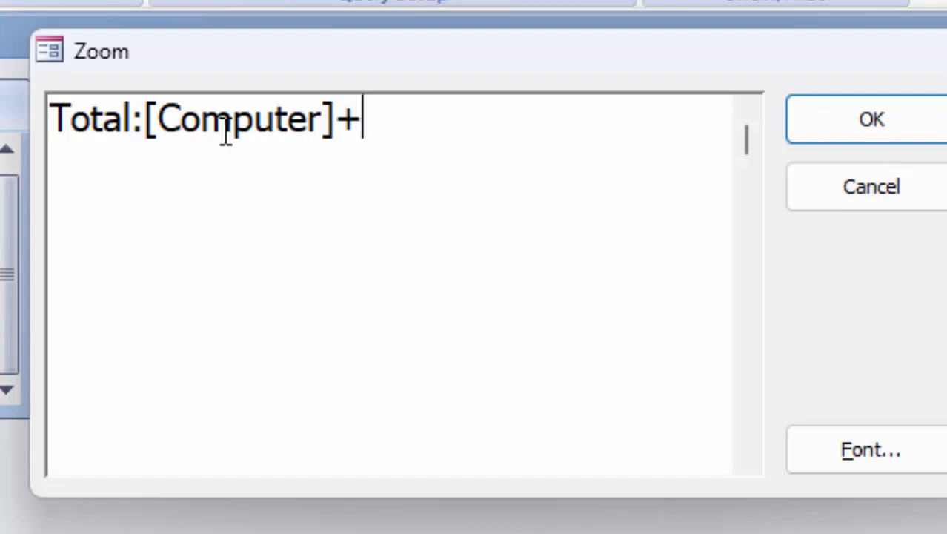
type("[En")
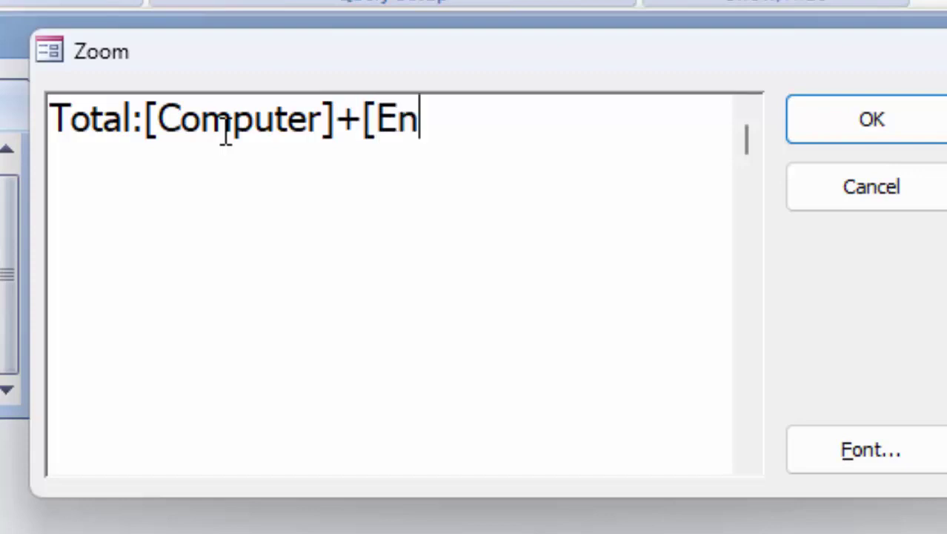
type("glish]")
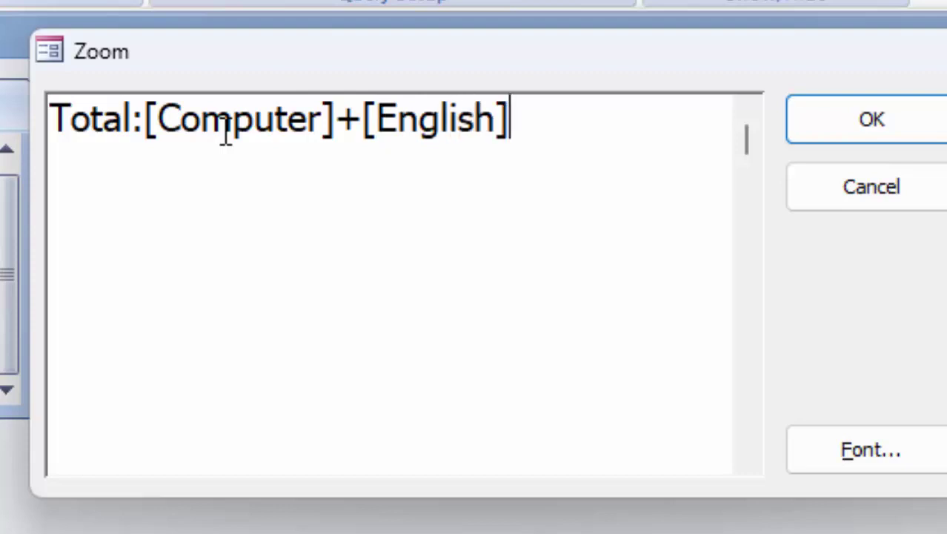
type("+[")
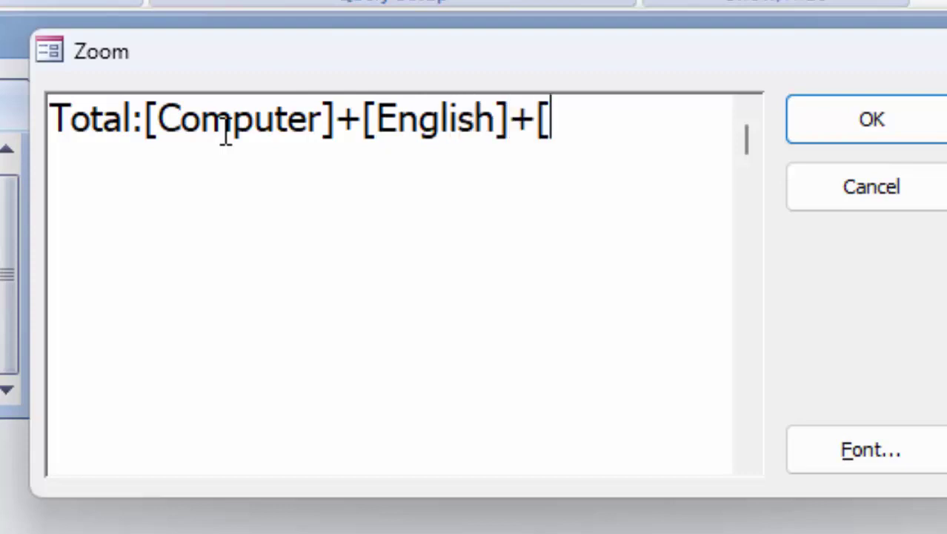
type("Scienc")
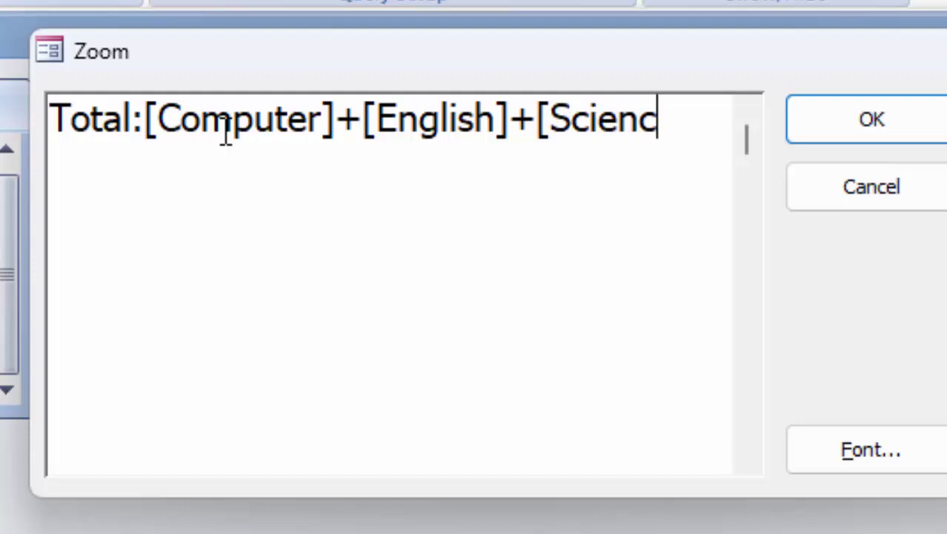
type("e]+")
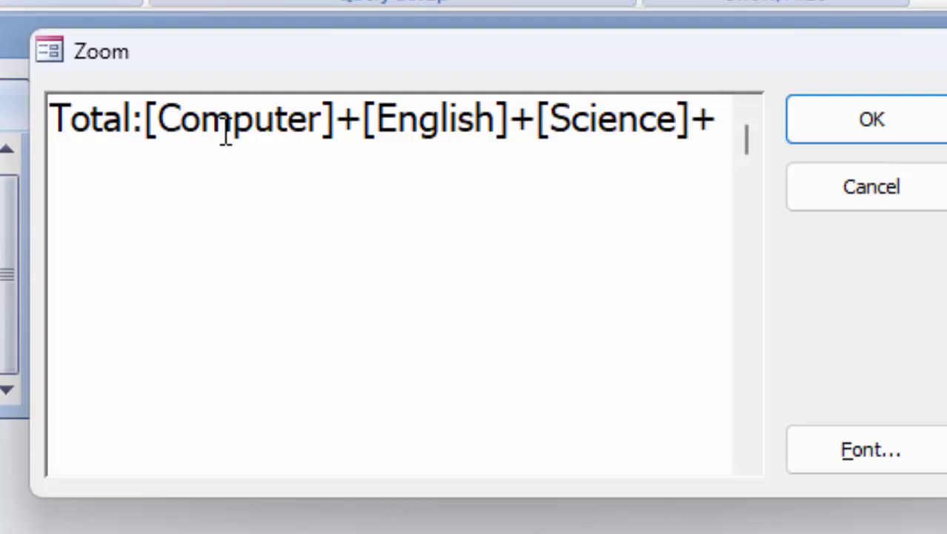
type("[Sst]")
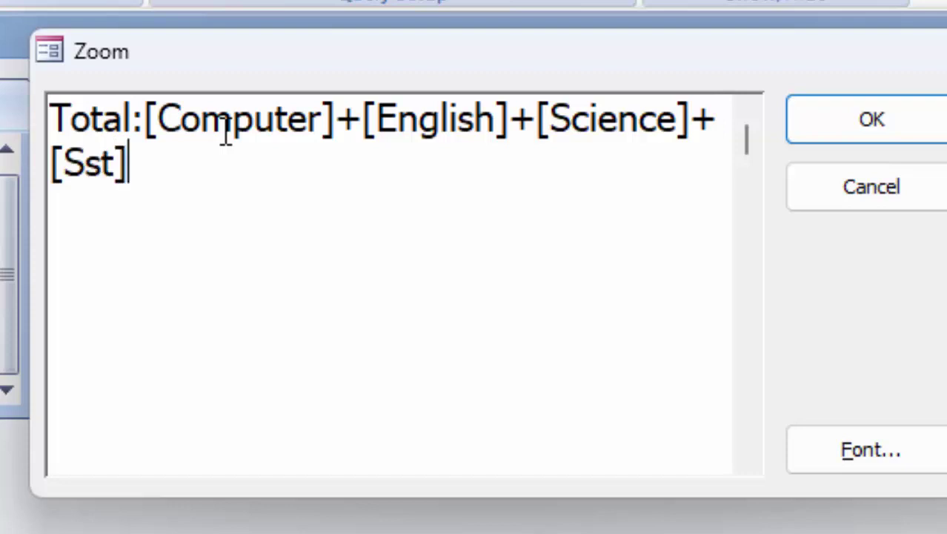
type("+")
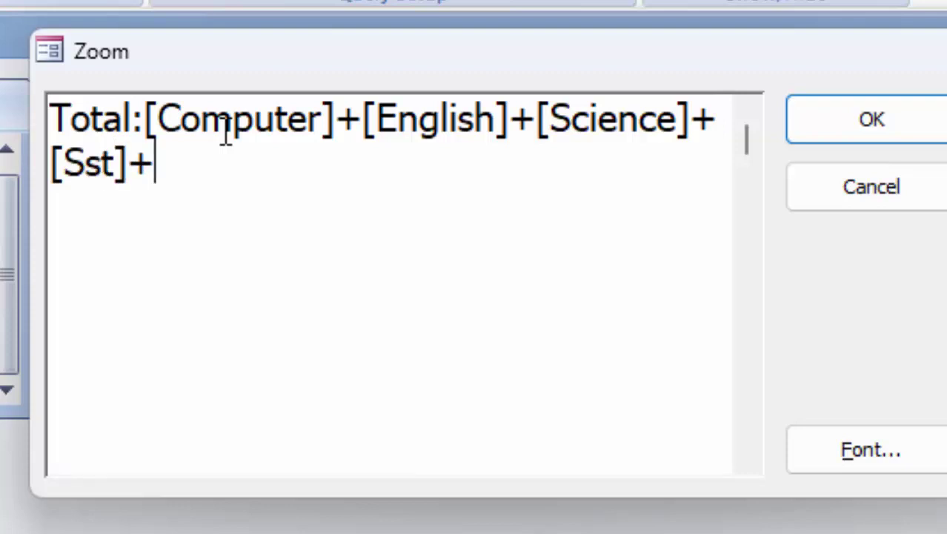
type("[M")
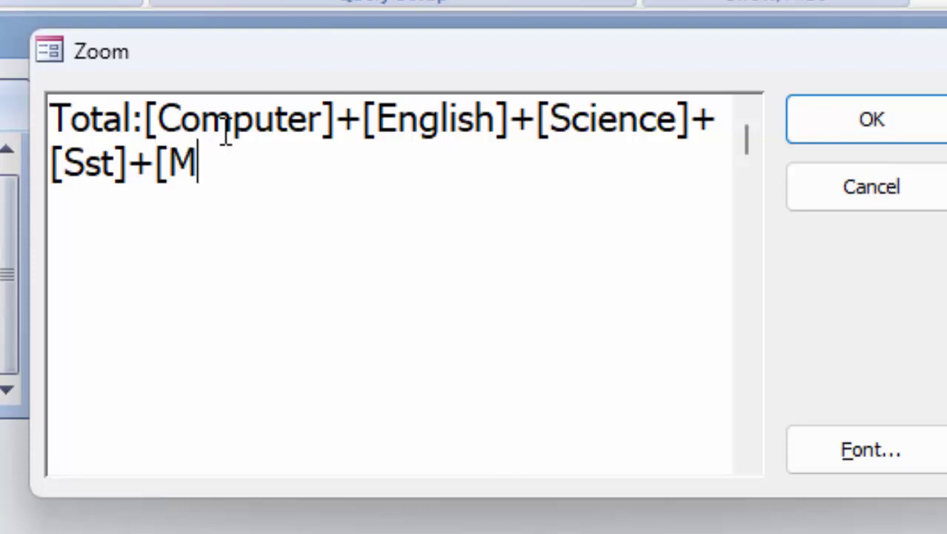
type("ath")
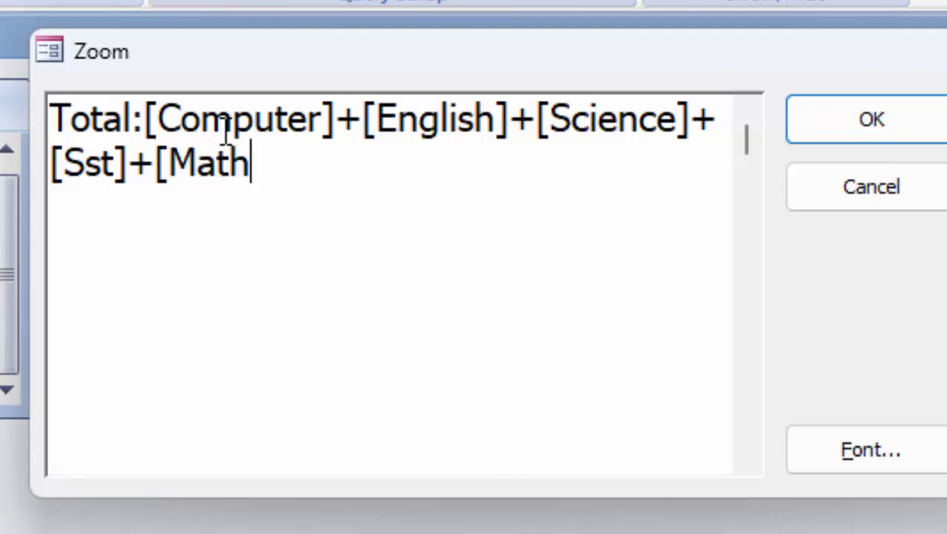
type("s]")
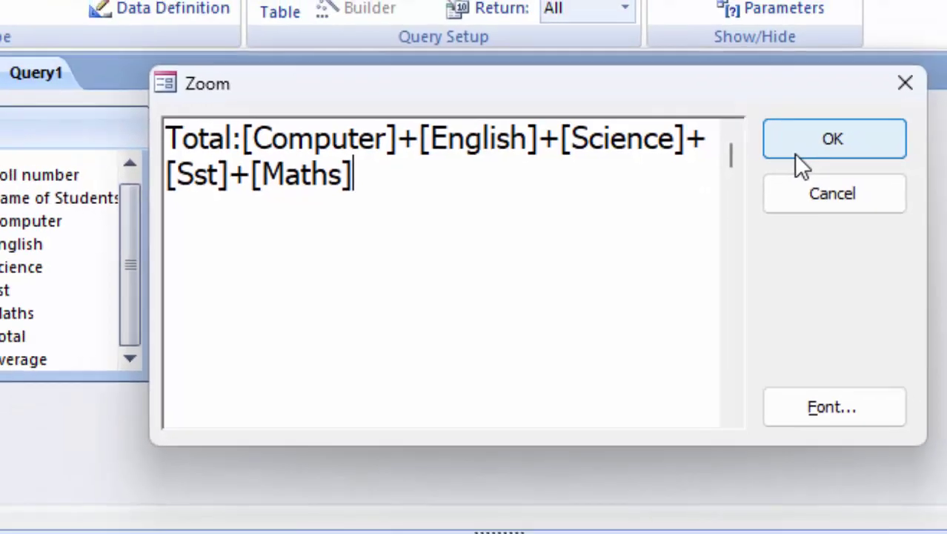
left_click(838, 127)
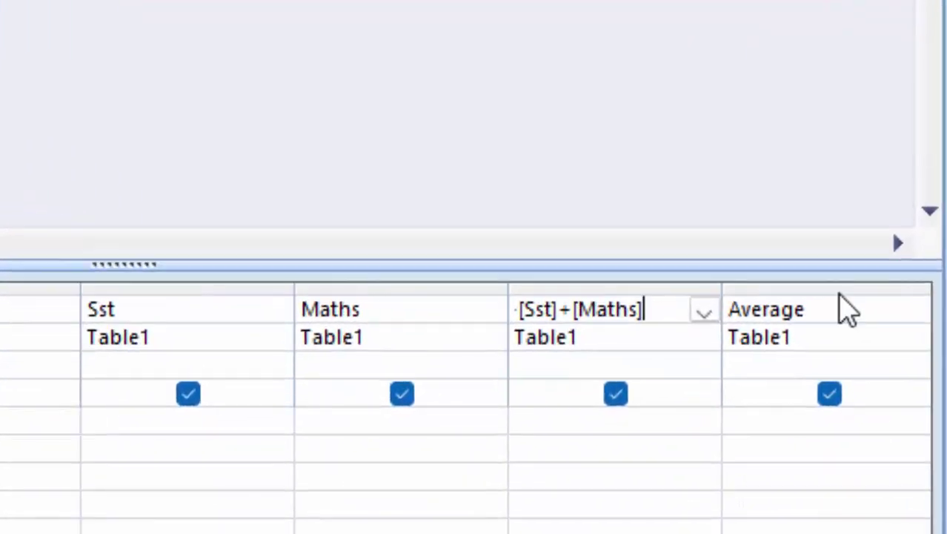
Define Average as [Total]/5 and run the query, showing Total 345 and Average 69.
left_click(840, 293)
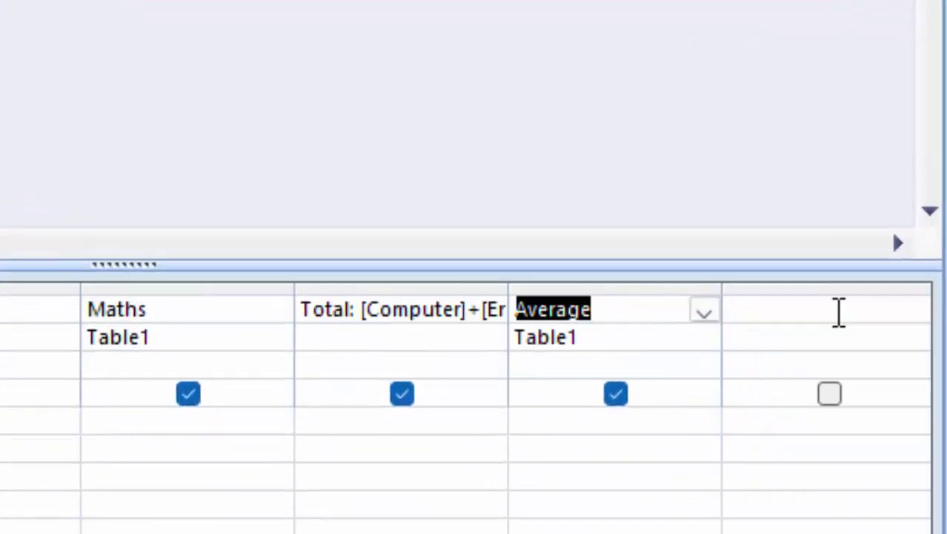
right_click(658, 311)
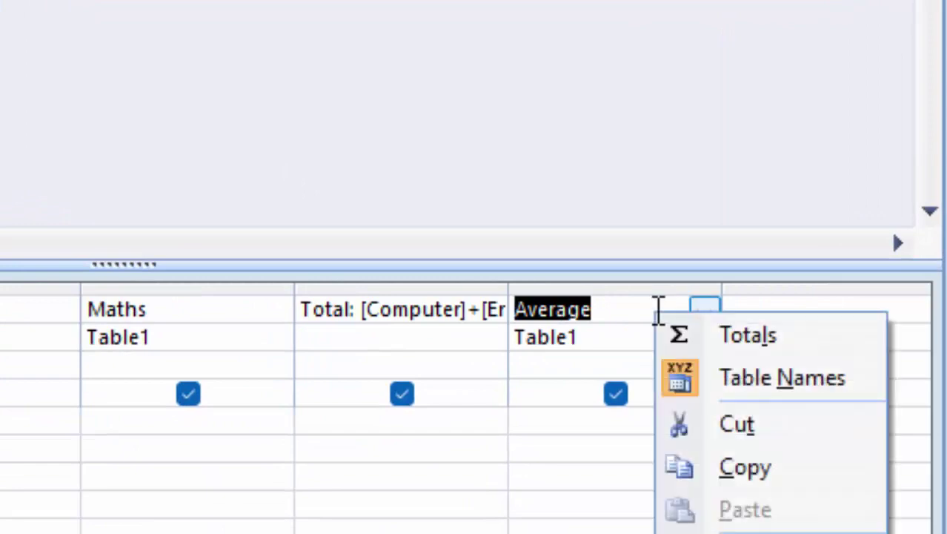
type("z")
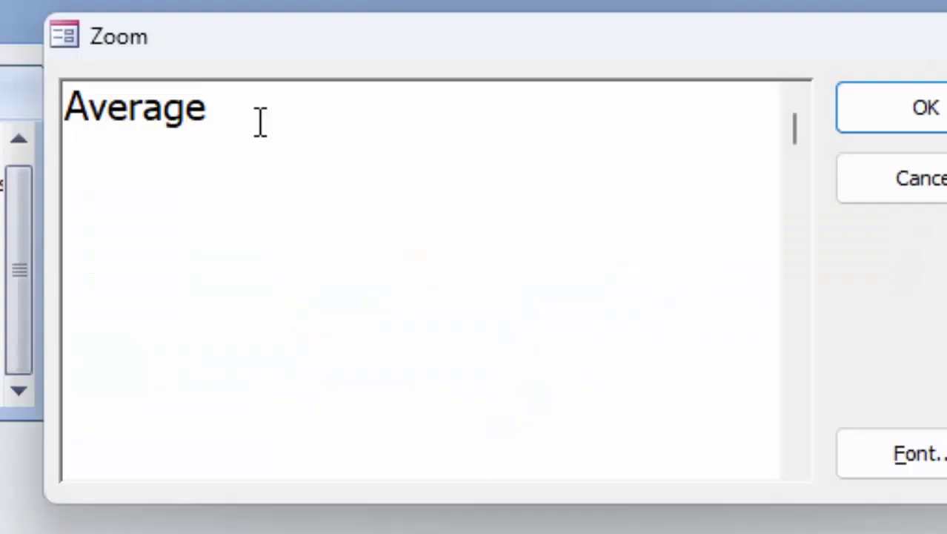
type(":")
type("[")
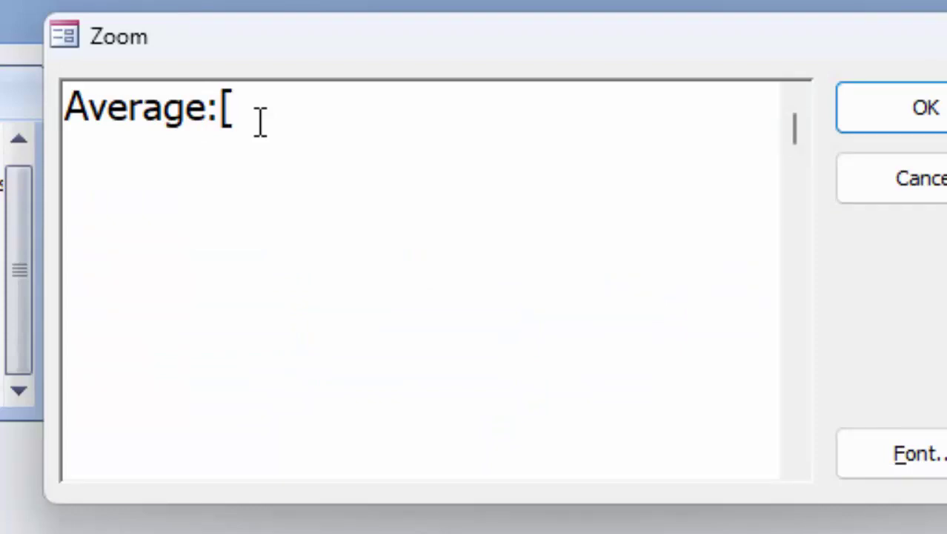
type("Total")
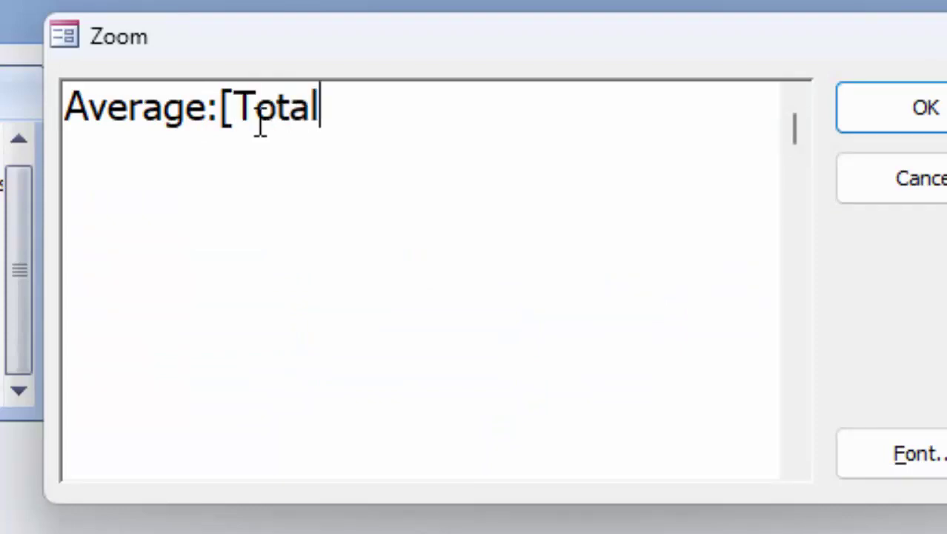
type("]/")
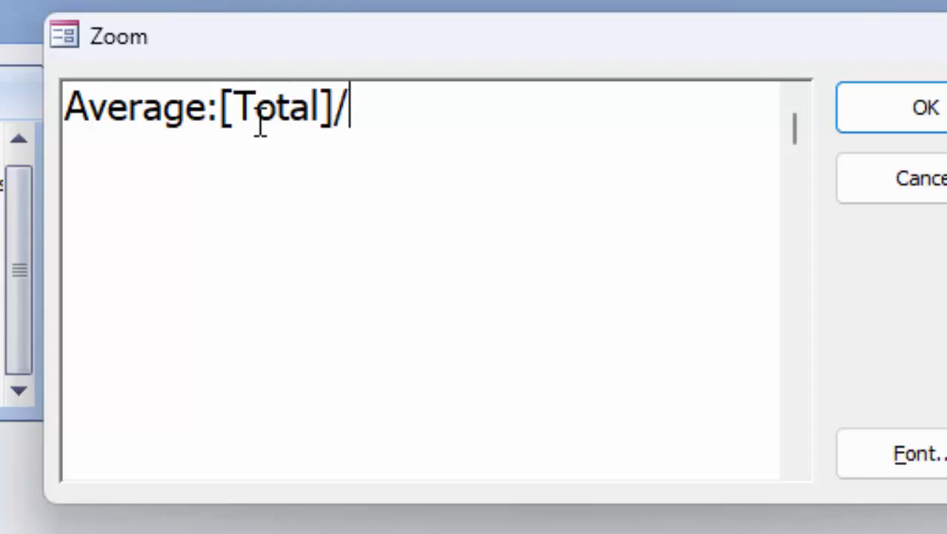
type("5")
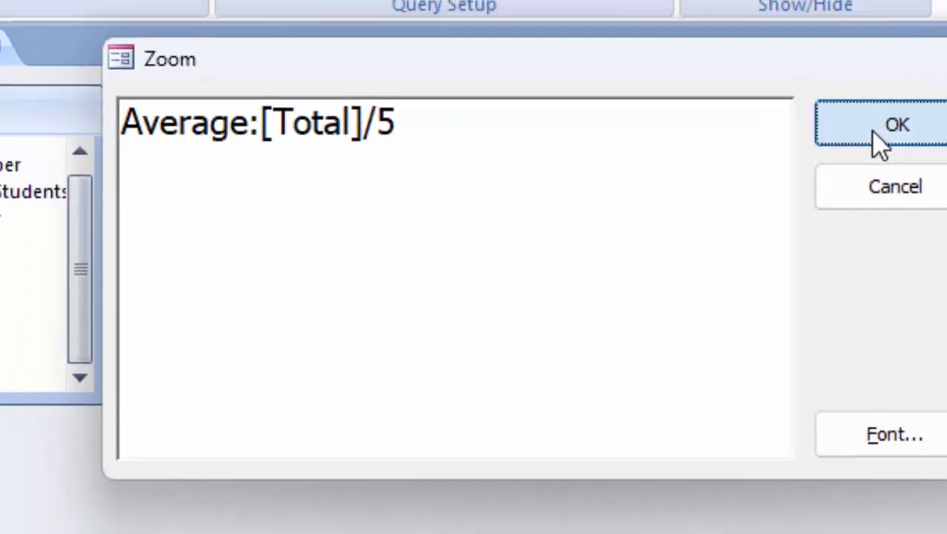
left_click(881, 144)
left_click(30, 88)
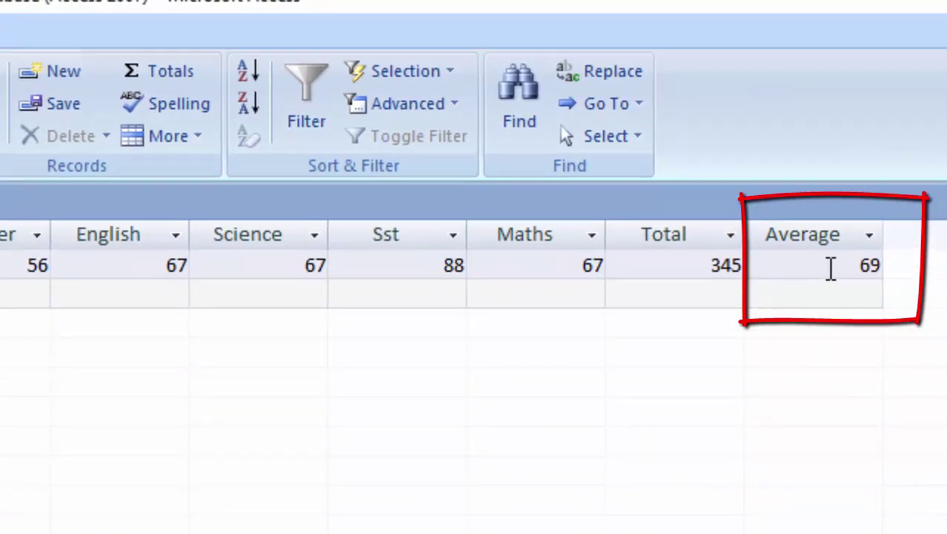
Enter the second student's record in the query datasheet, including marks 2, 88 and 90.
left_click(832, 268)
left_click_drag(845, 265, 892, 264)
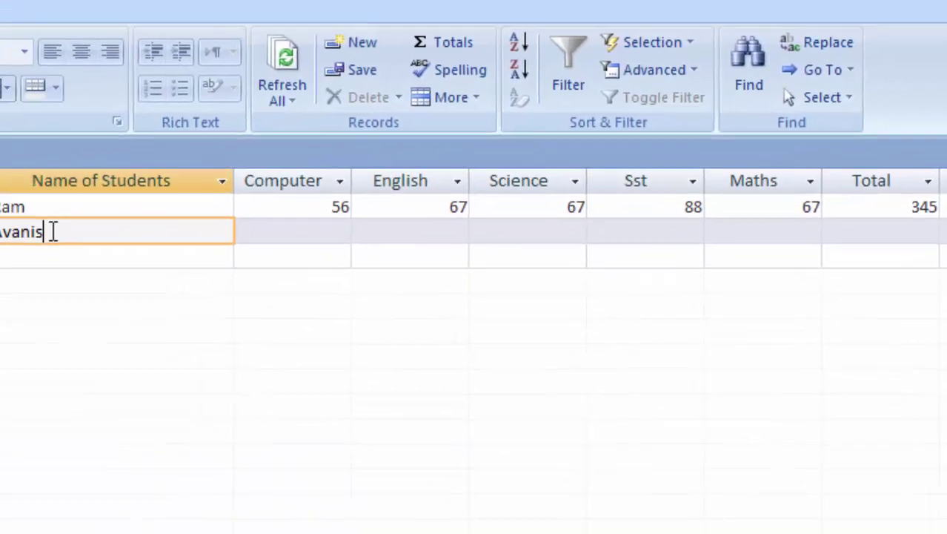
type("h")
key("Tab")
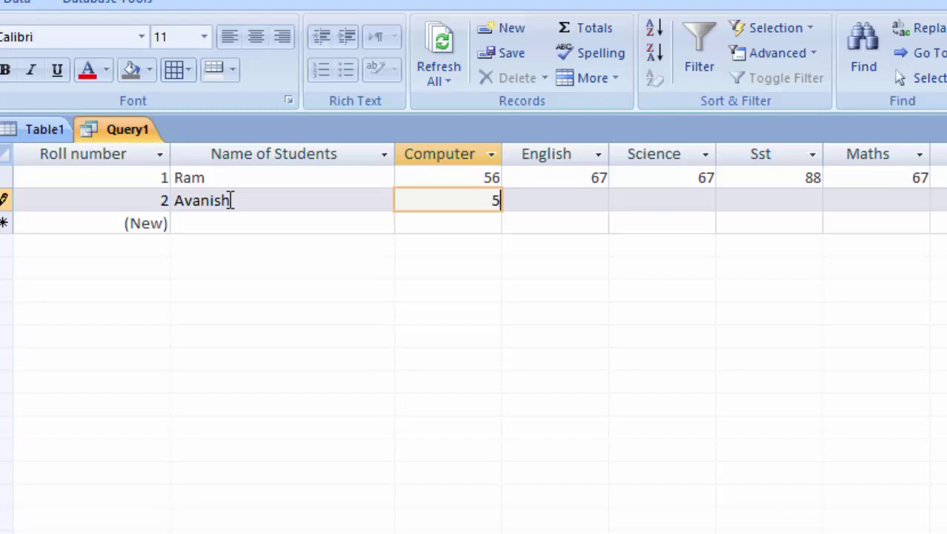
key("Tab")
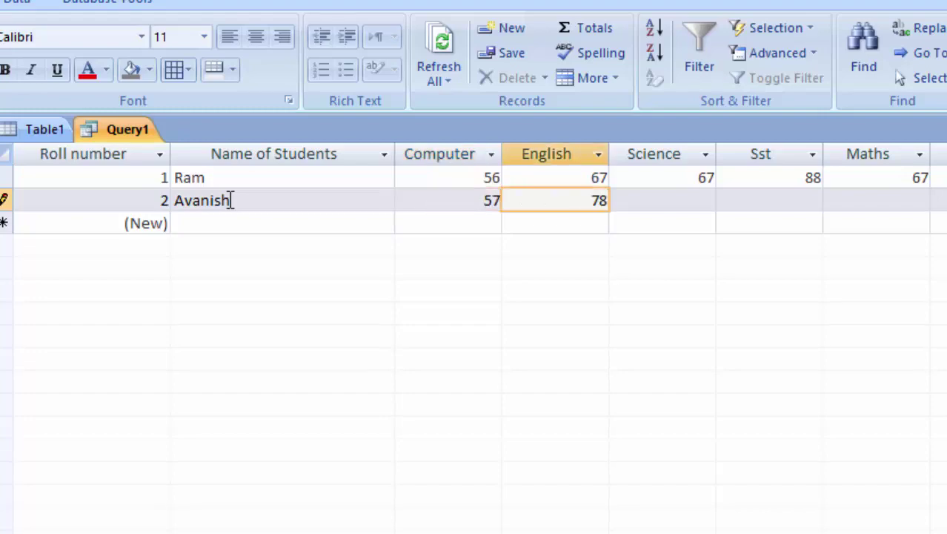
key("Tab")
type("2")
key("Tab")
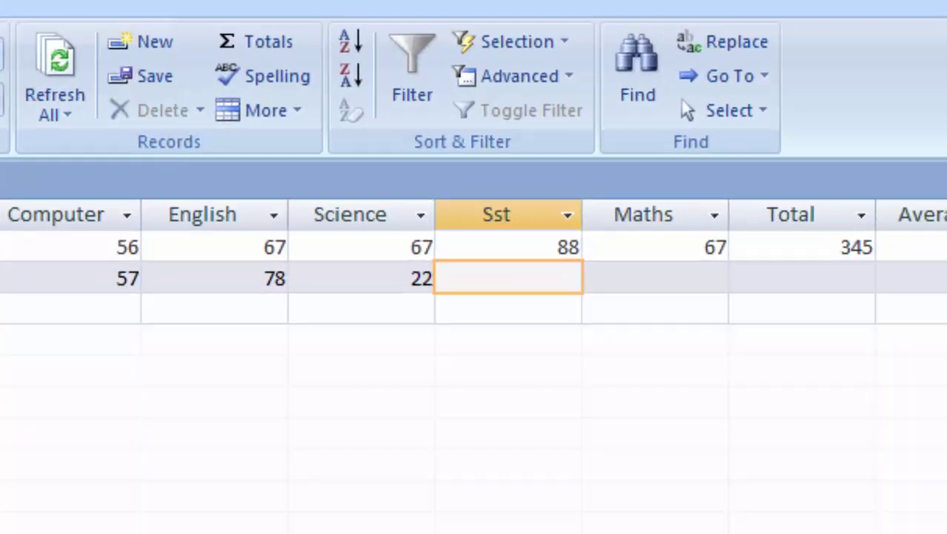
type("88")
key("Tab")
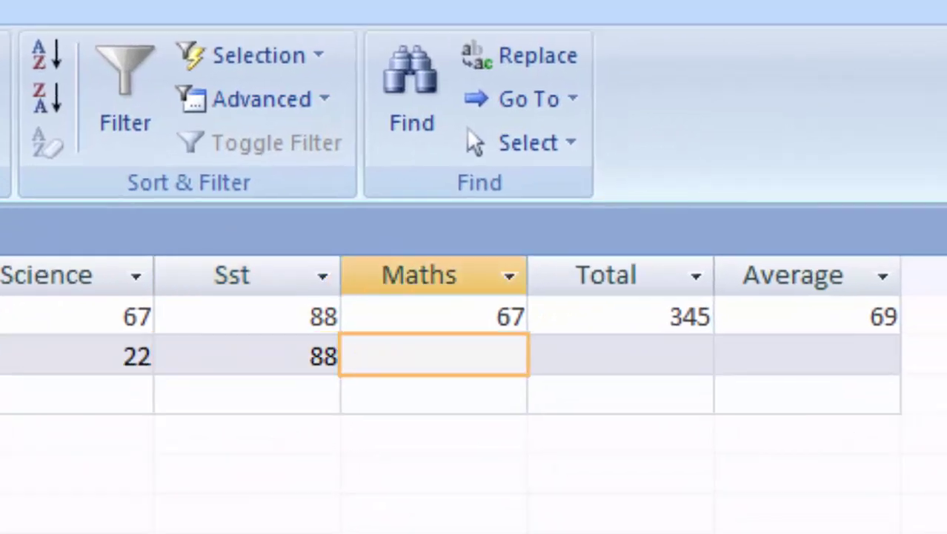
type("90")
key("Tab")
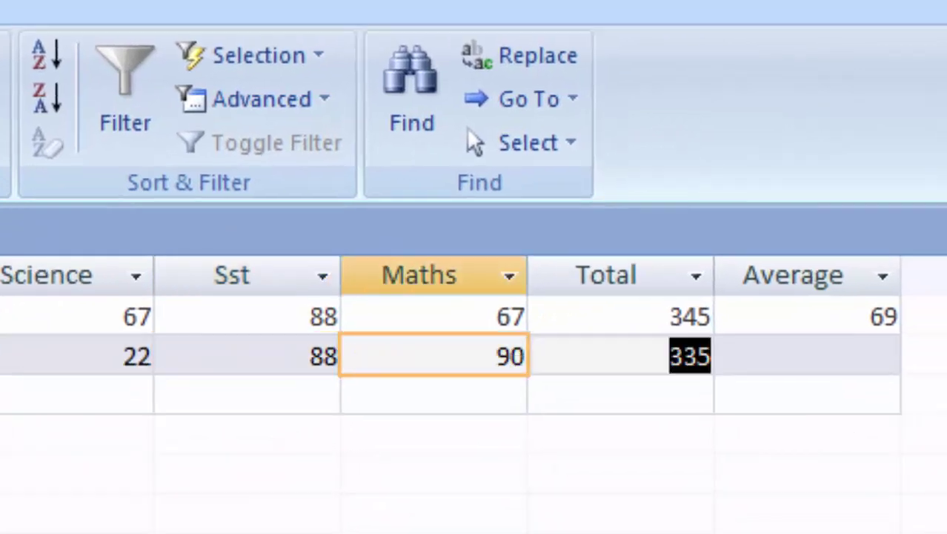
Highlight the recomputed Total of 335 for the second student.
left_click_drag(604, 216, 602, 220)
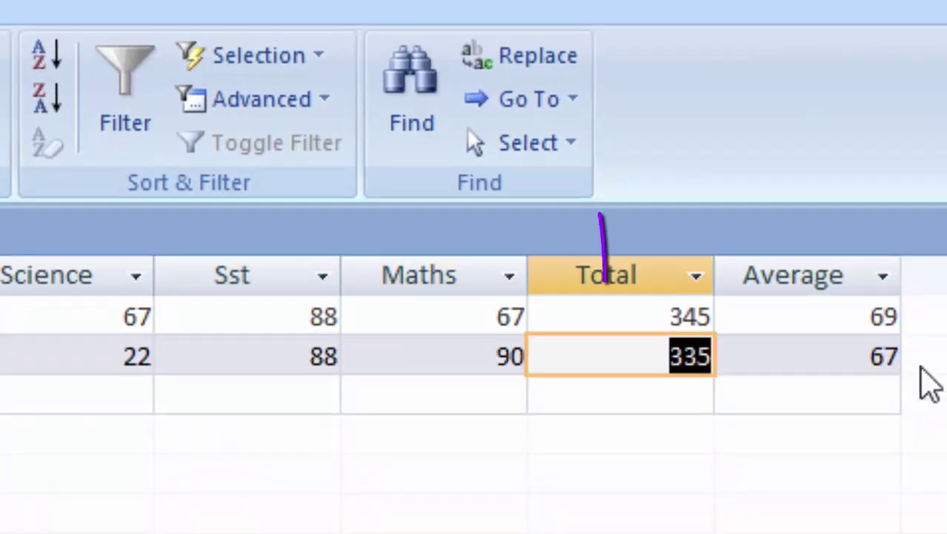
left_click(669, 357)
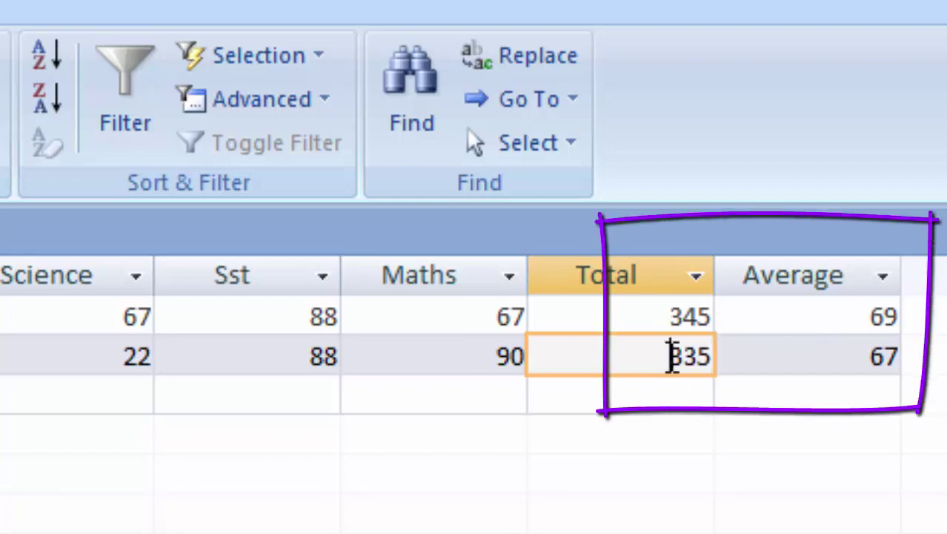
left_click_drag(669, 357, 717, 356)
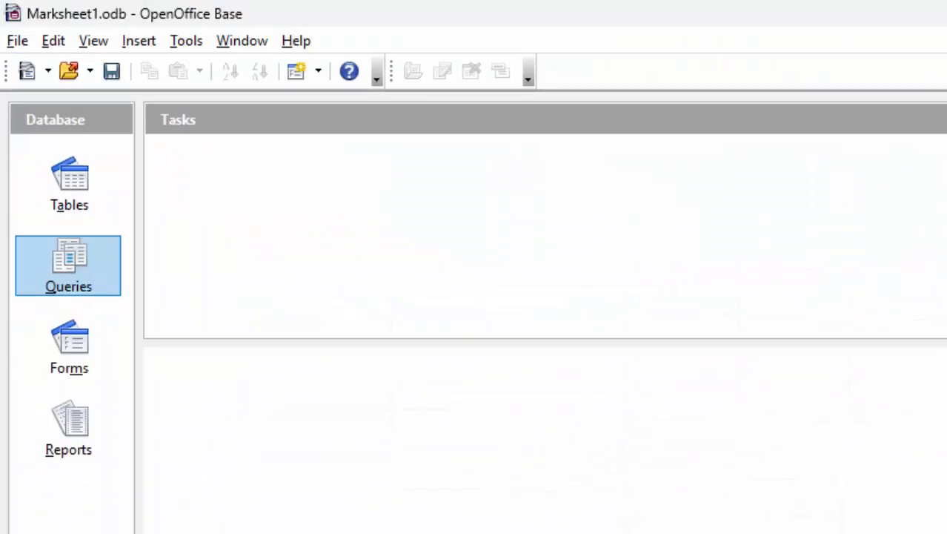
double_click(252, 412)
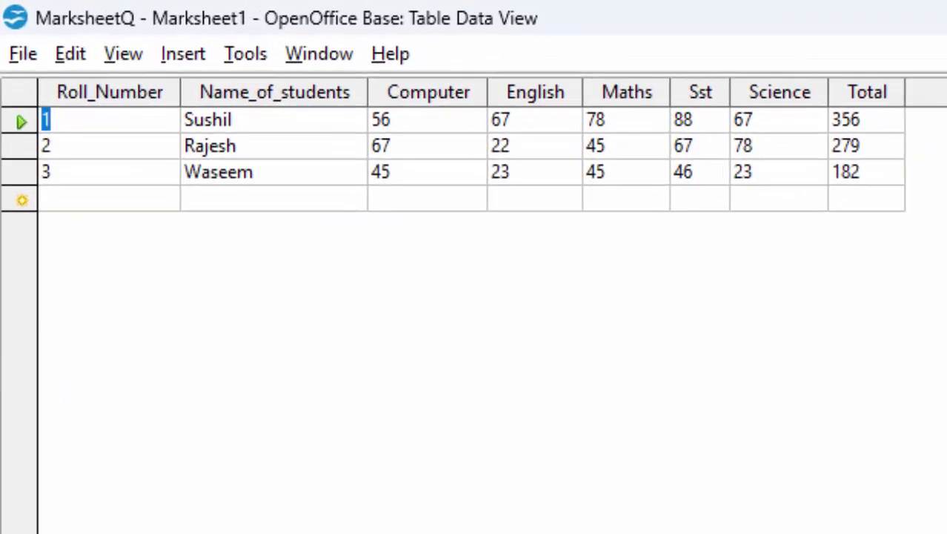
key("ctrl+w")
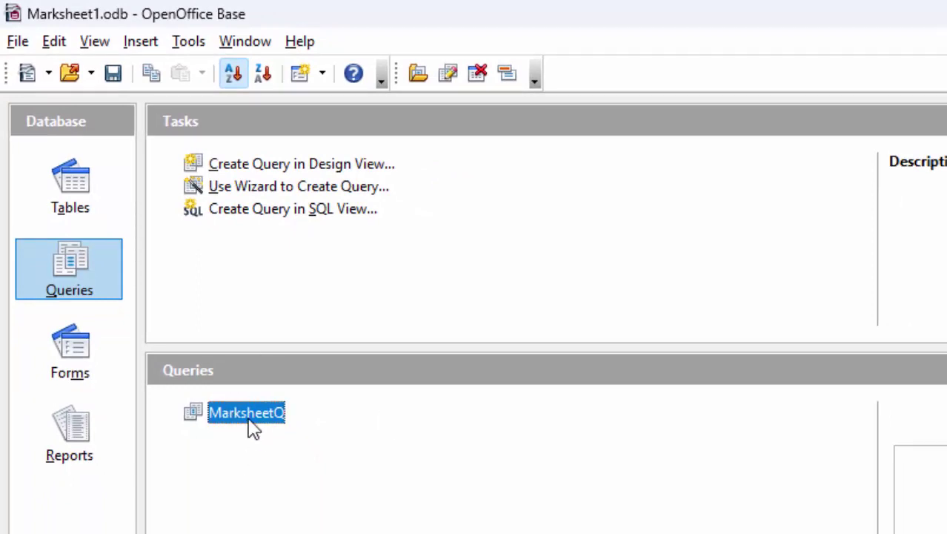
left_click(171, 247)
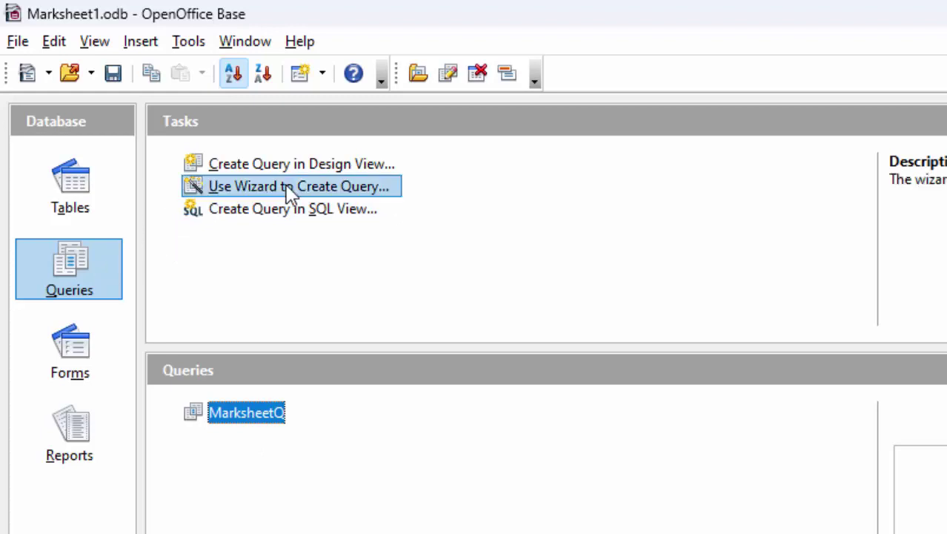
Create a new design-view query using the saved MarksheetQ query as its source.
left_click(331, 176)
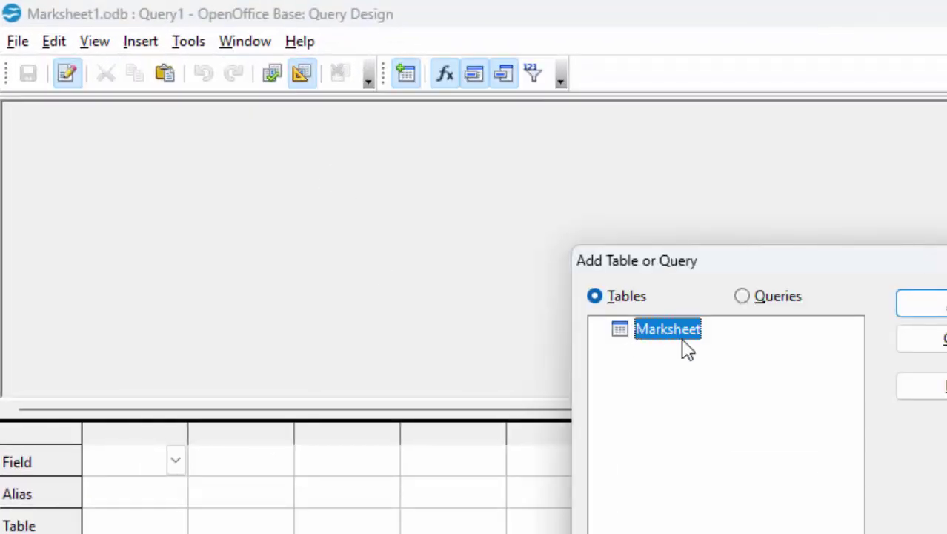
left_click(743, 297)
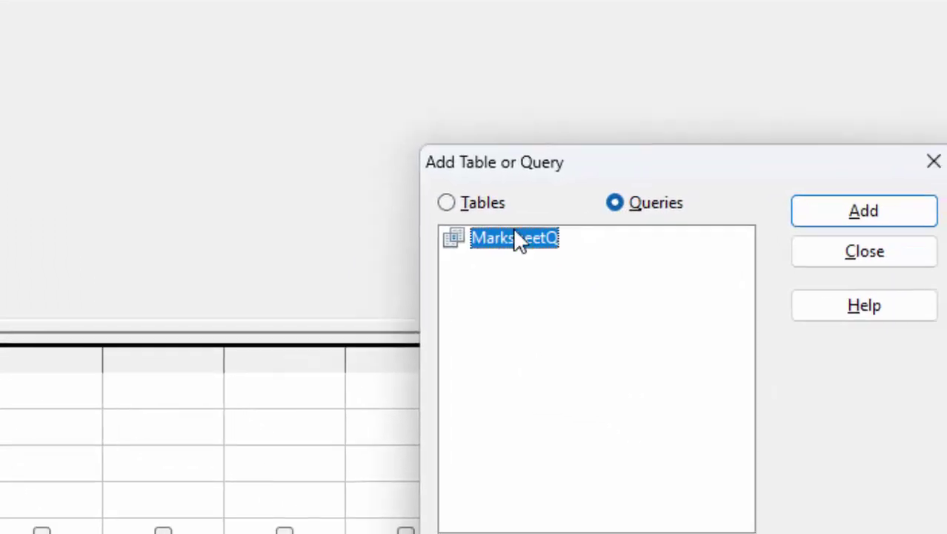
left_click(754, 128)
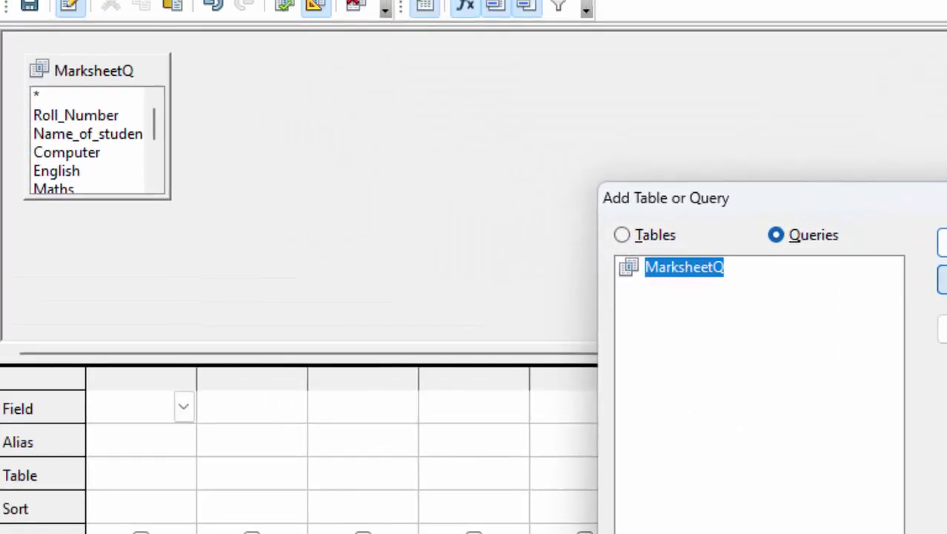
left_click(941, 278)
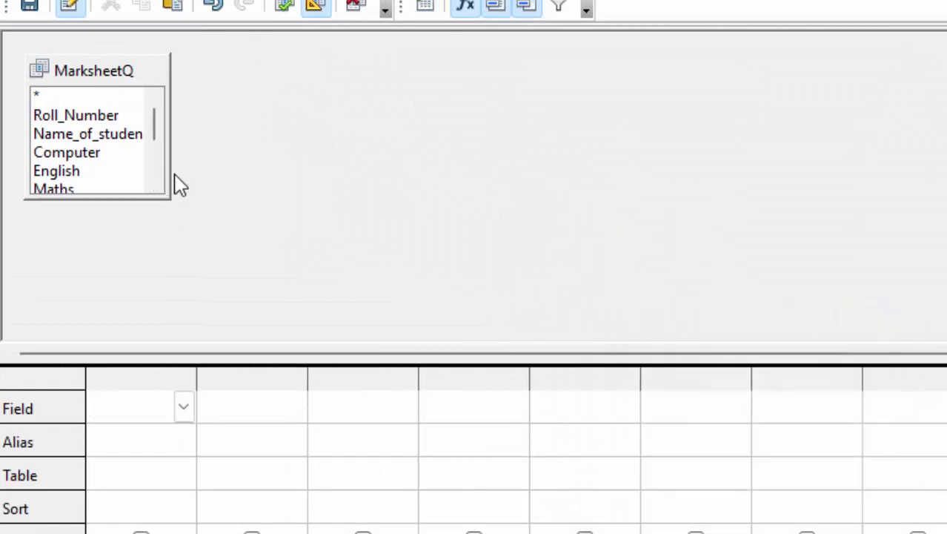
mouse_move(168, 171)
left_mouse_down()
mouse_move(226, 225)
mouse_move(201, 278)
left_mouse_up()
Add Roll_Number, Name_of_students, Computer, English, Maths, Sst, Science and Total as columns.
double_click(89, 116)
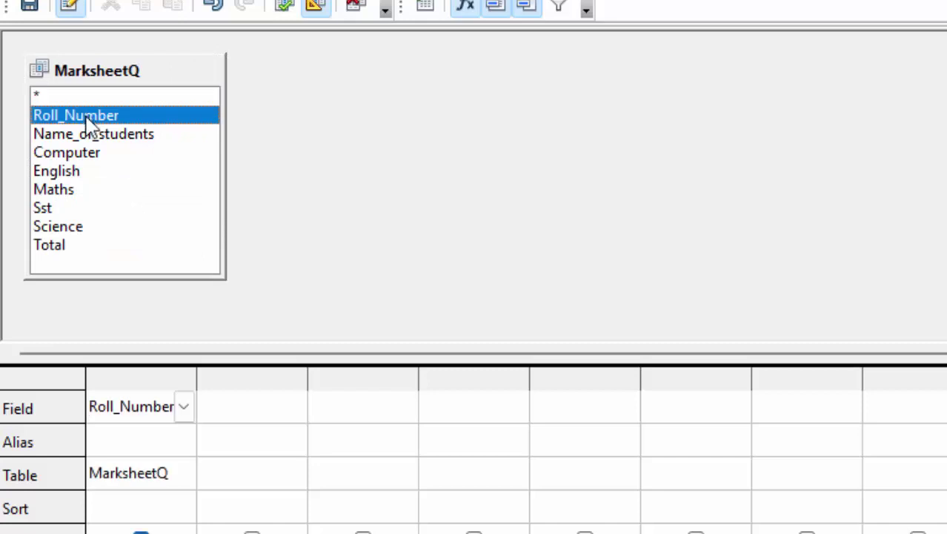
double_click(94, 136)
double_click(94, 156)
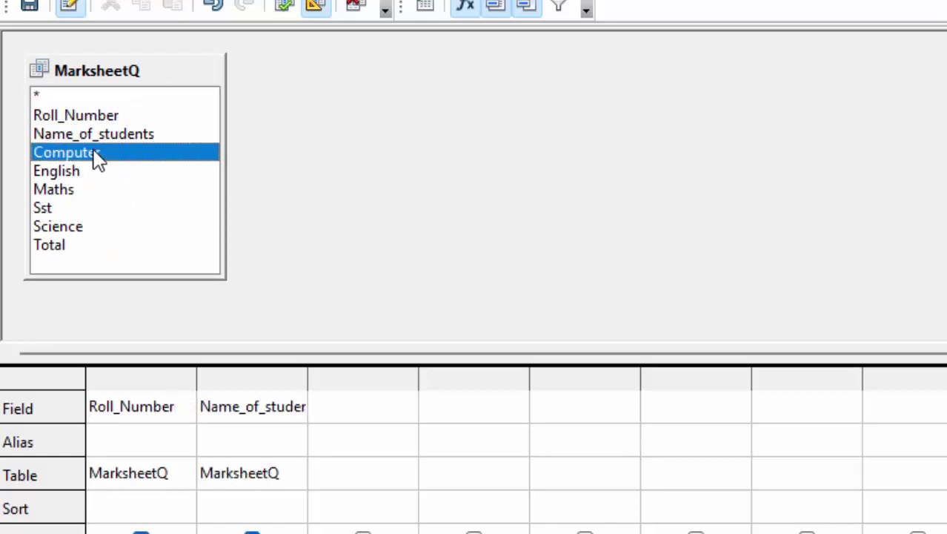
double_click(74, 170)
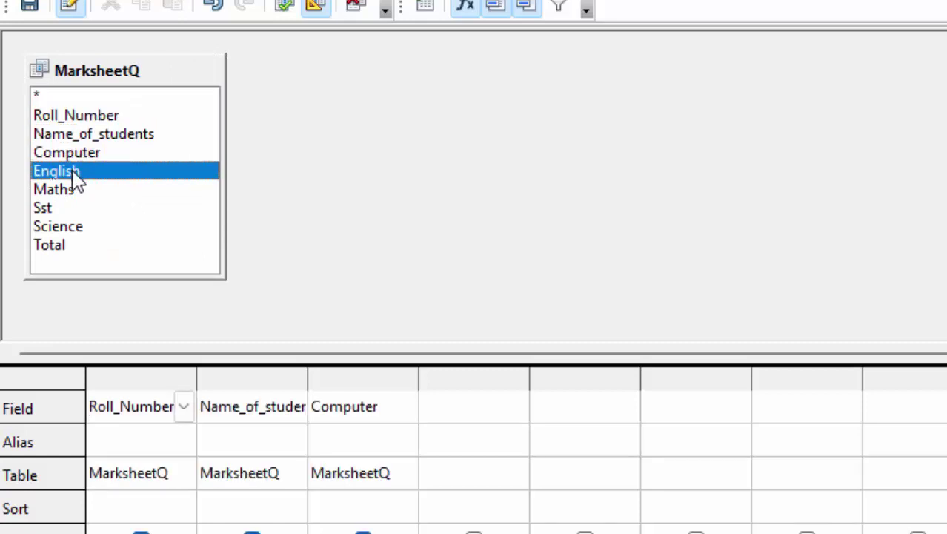
left_click(71, 194)
double_click(69, 195)
double_click(65, 211)
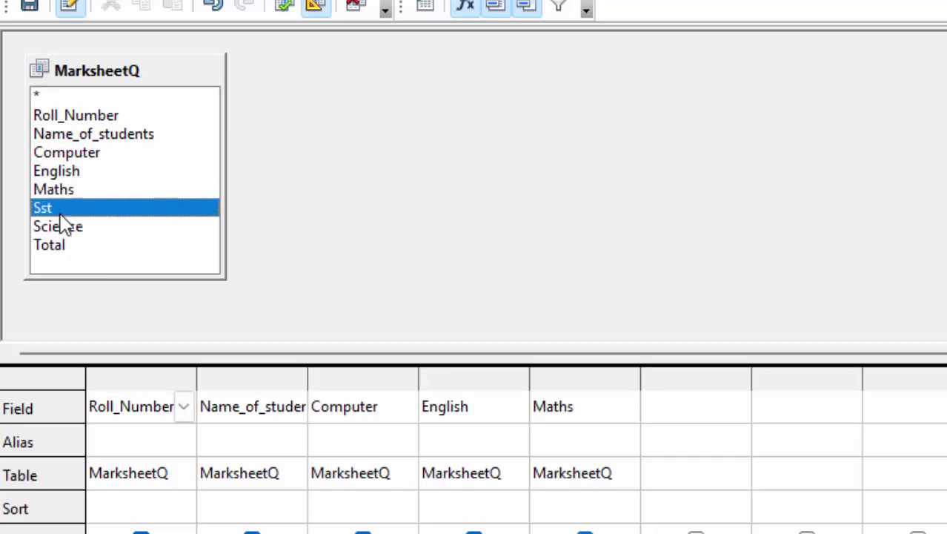
double_click(63, 229)
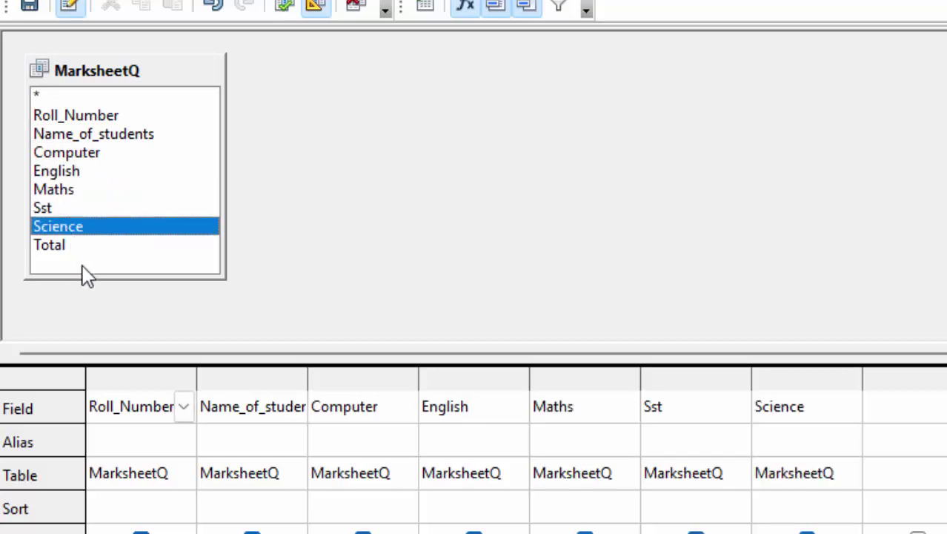
left_click(61, 248)
double_click(60, 243)
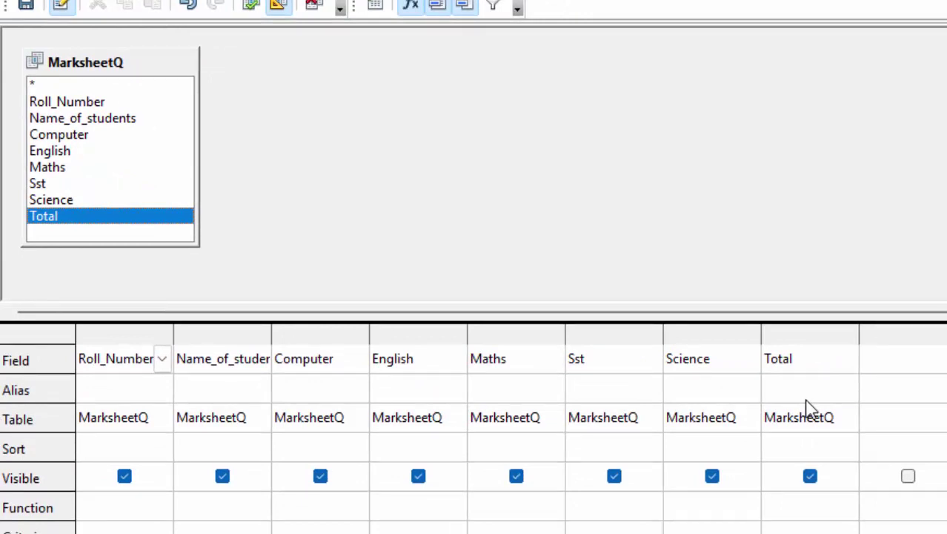
Add a ninth column named Average with the expression "Total"/5.
left_click(877, 387)
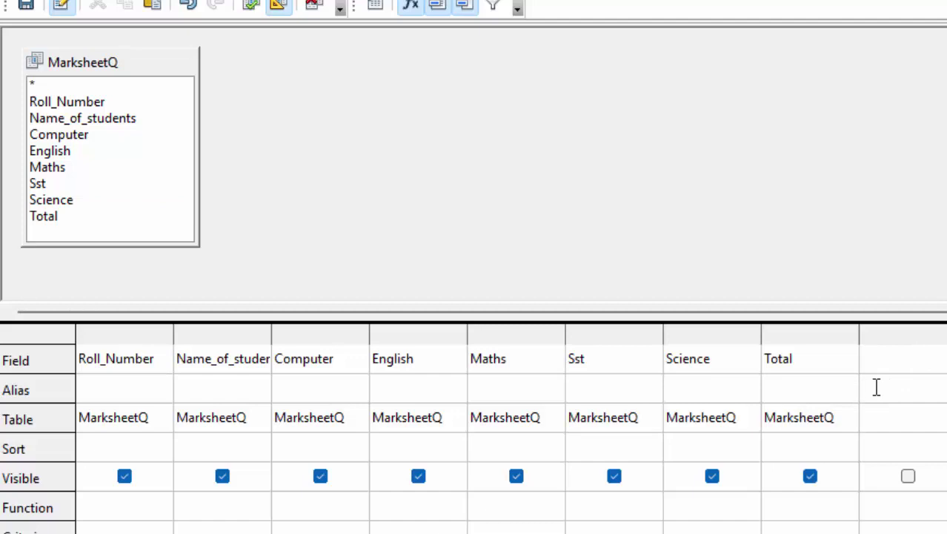
type("Ave")
type("rage")
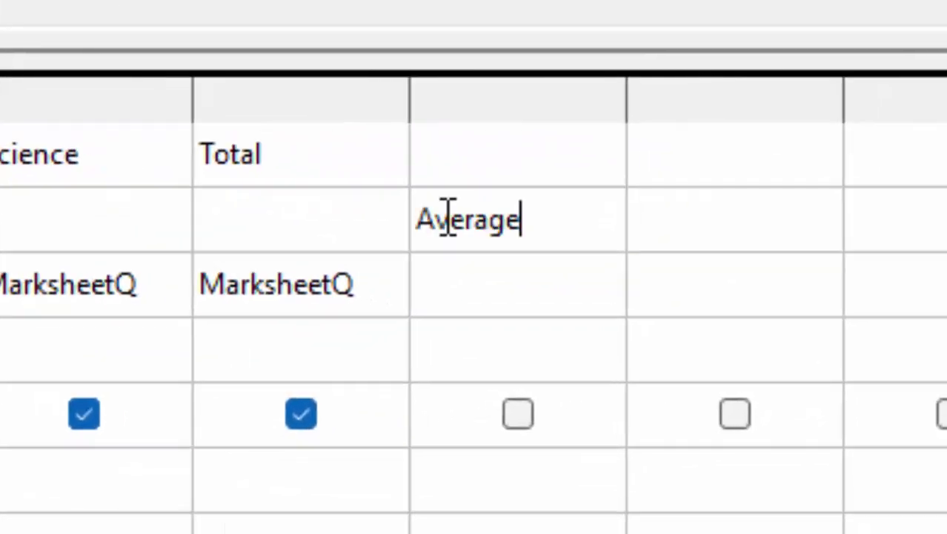
left_click(447, 159)
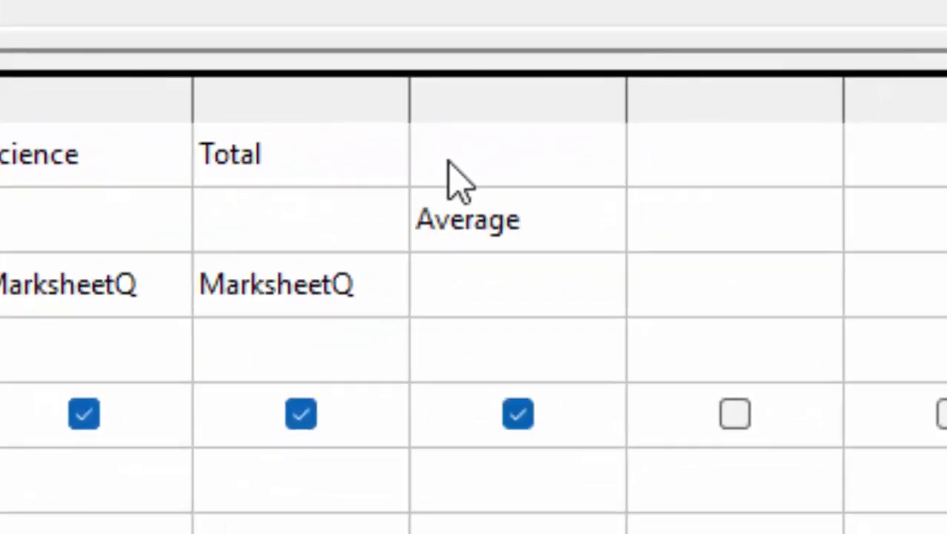
type("\"")
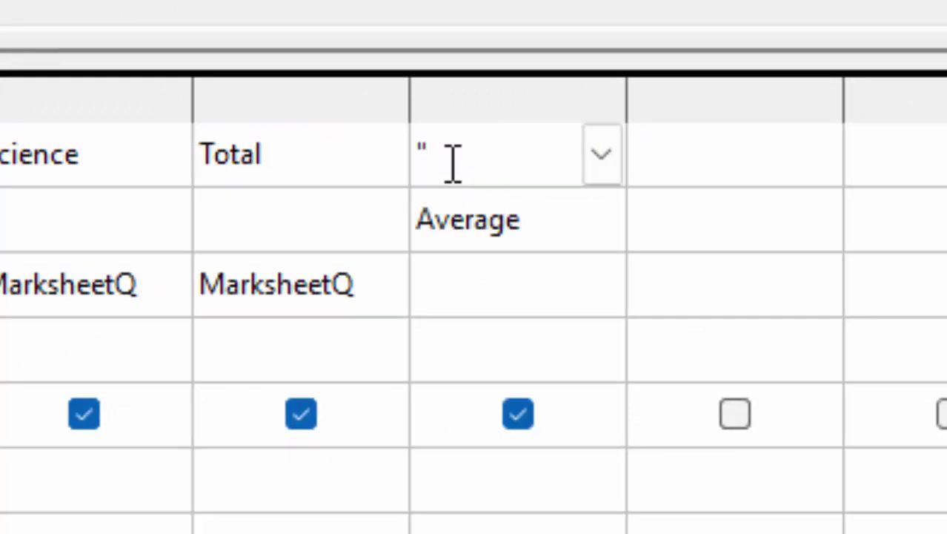
type("Tota")
type("l\"/5")
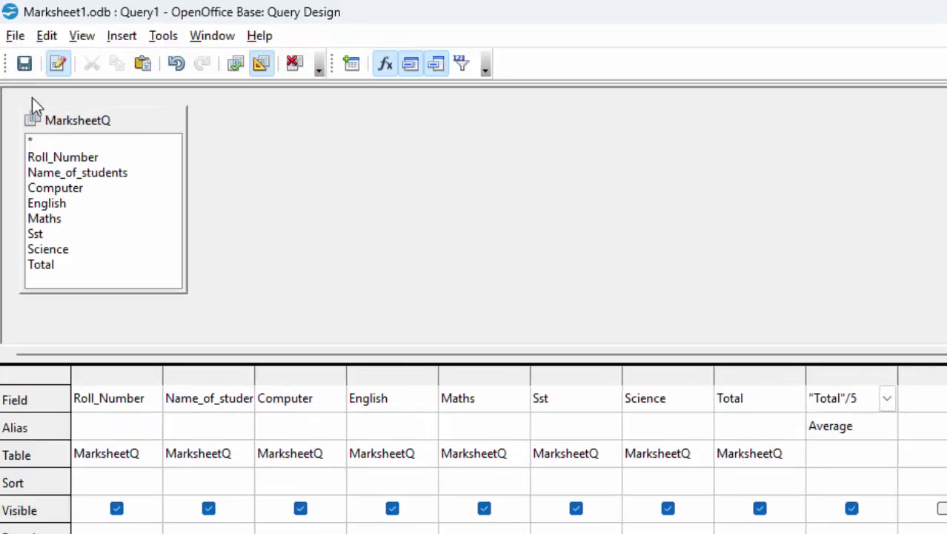
Save the query under the name Marksheet2.
left_click(24, 73)
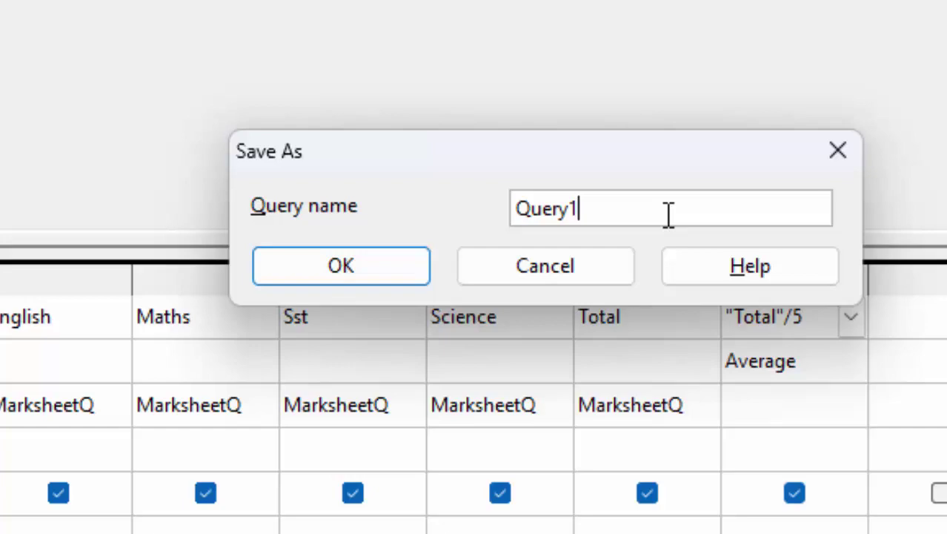
left_click_drag(691, 241, 330, 234)
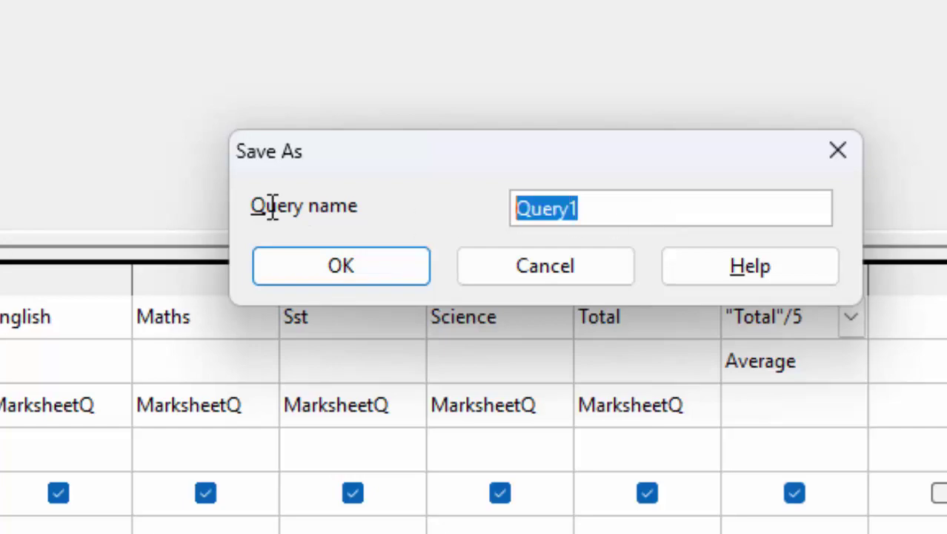
key("BackSpace")
type("Marks")
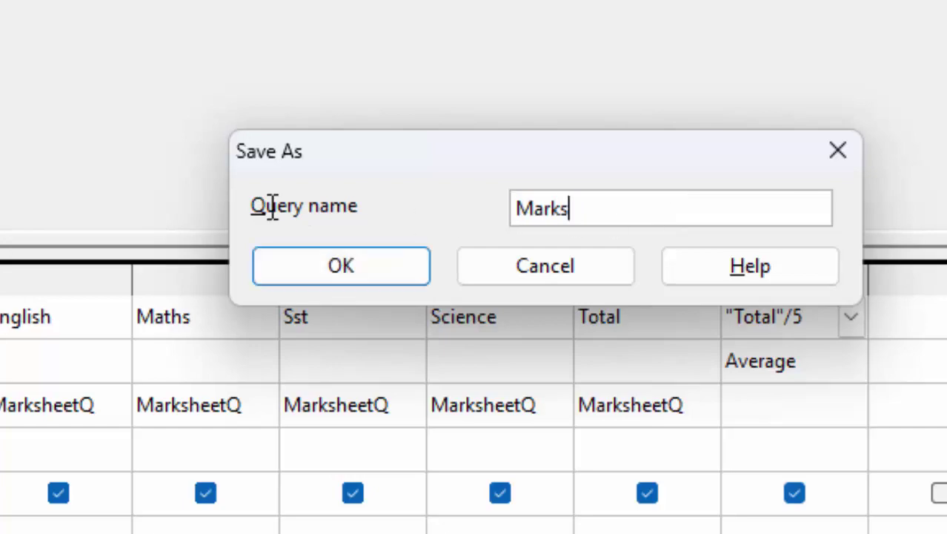
type("heet2")
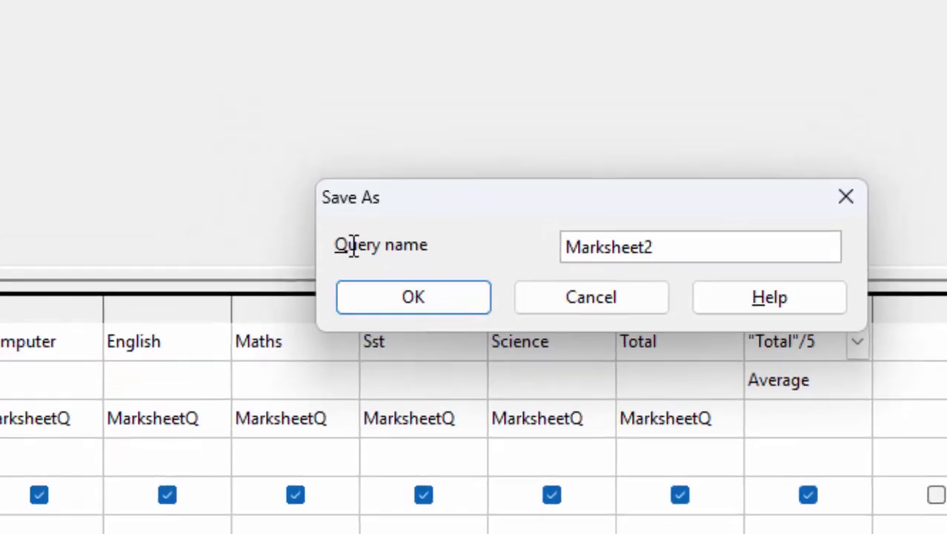
key("Return")
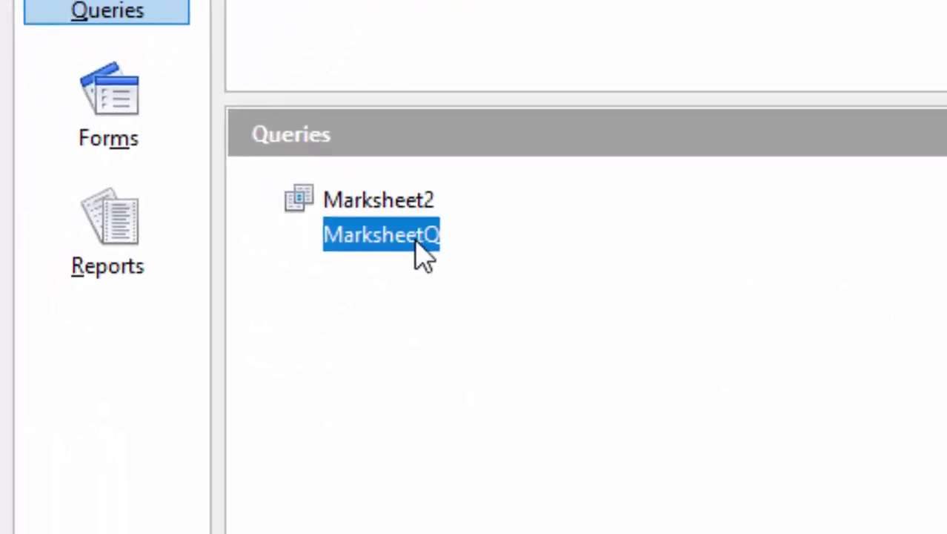
Run MarksheetQ and Marksheet2 to check Averages 71, 56 and 36, then show the Forms section.
double_click(416, 243)
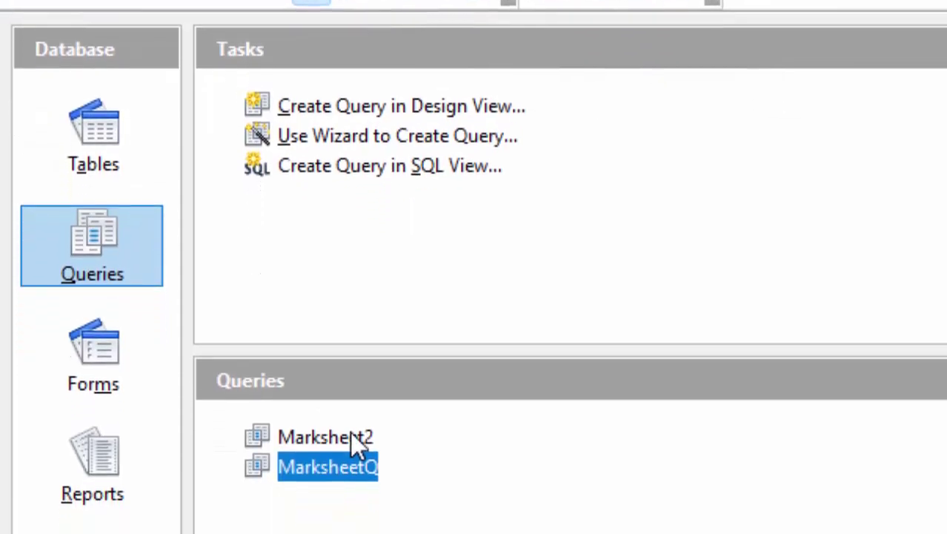
left_click(315, 434)
double_click(347, 436)
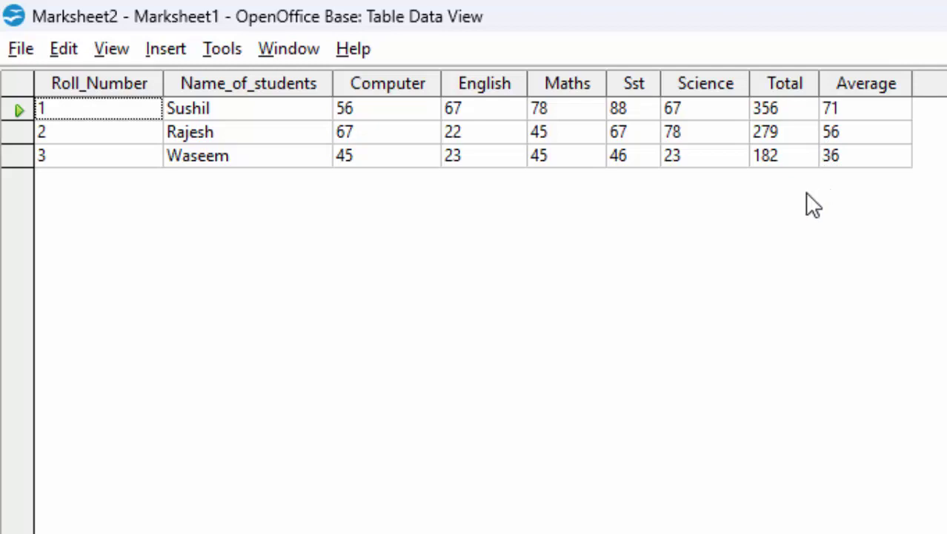
key("ctrl+w")
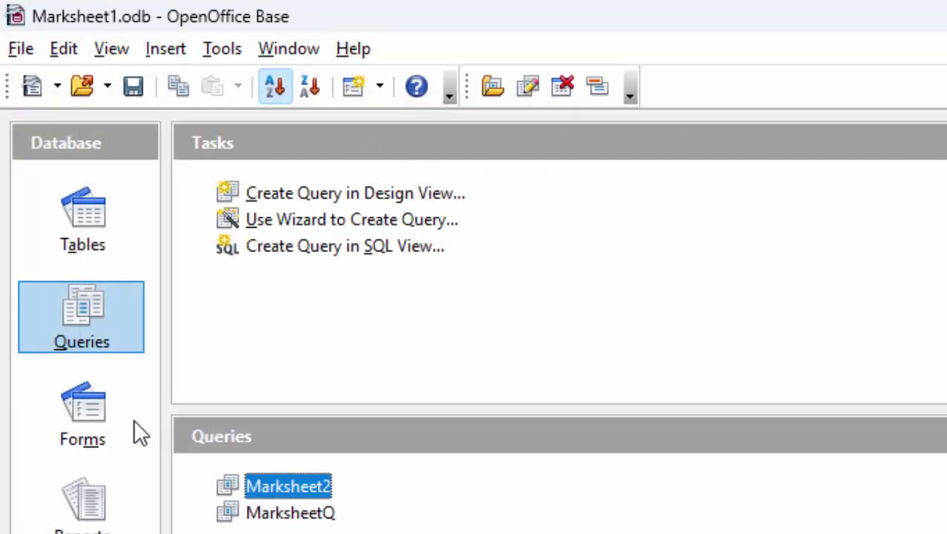
left_click(95, 422)
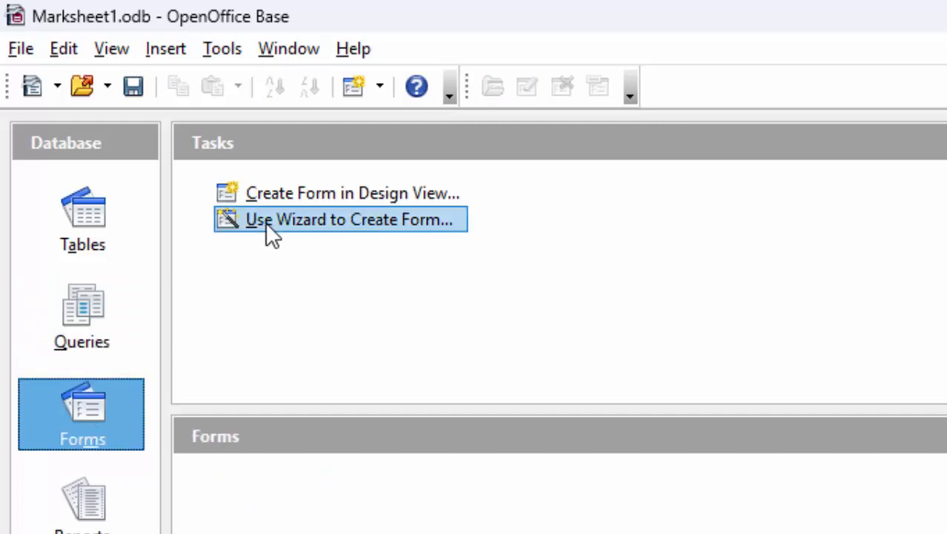
Start the Form Wizard and add all Marksheet2 fields to the form.
left_click(364, 218)
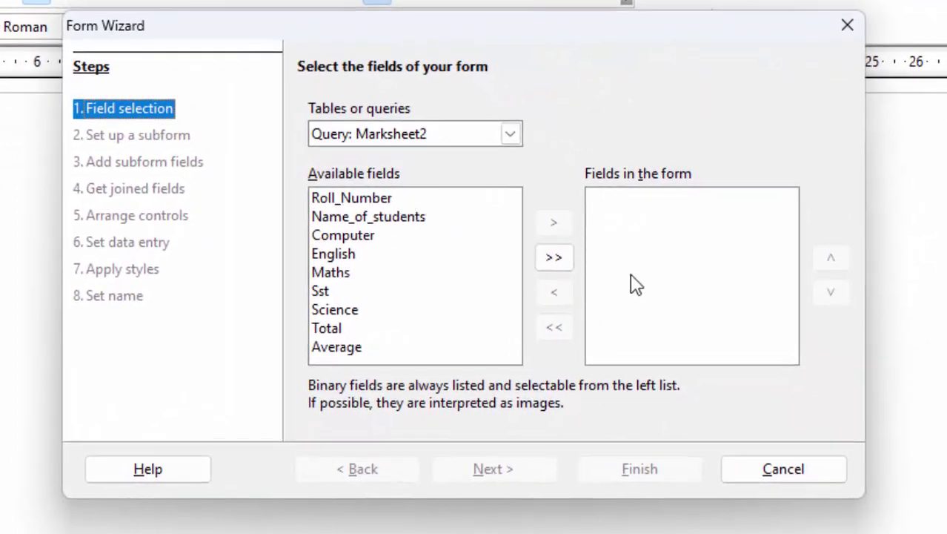
left_click(556, 266)
left_click(557, 270)
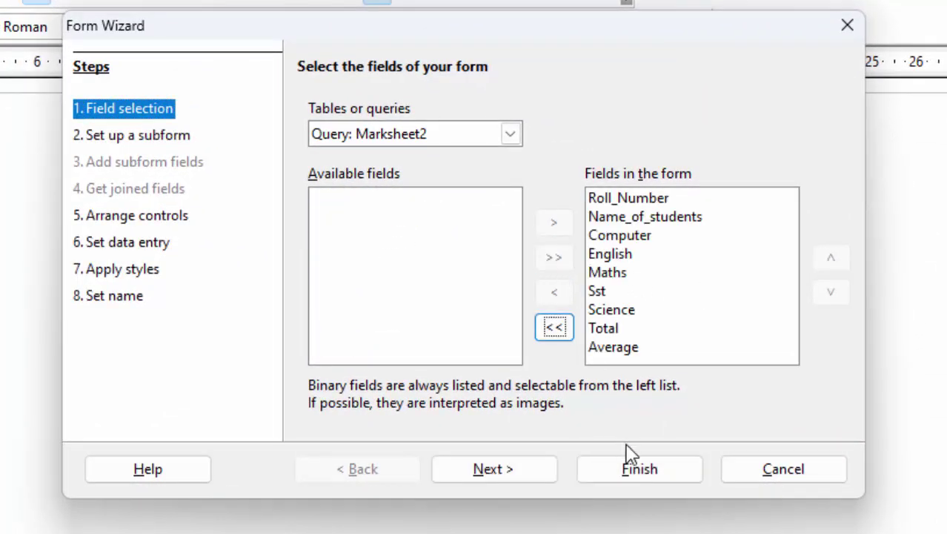
left_click(504, 473)
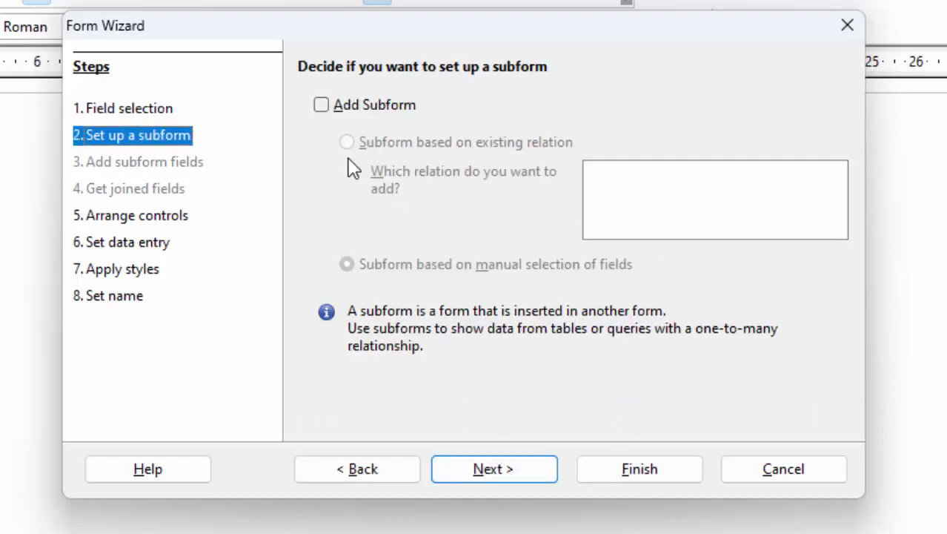
Try a subform, then remove its fields and leave the form without a subform.
left_click(321, 106)
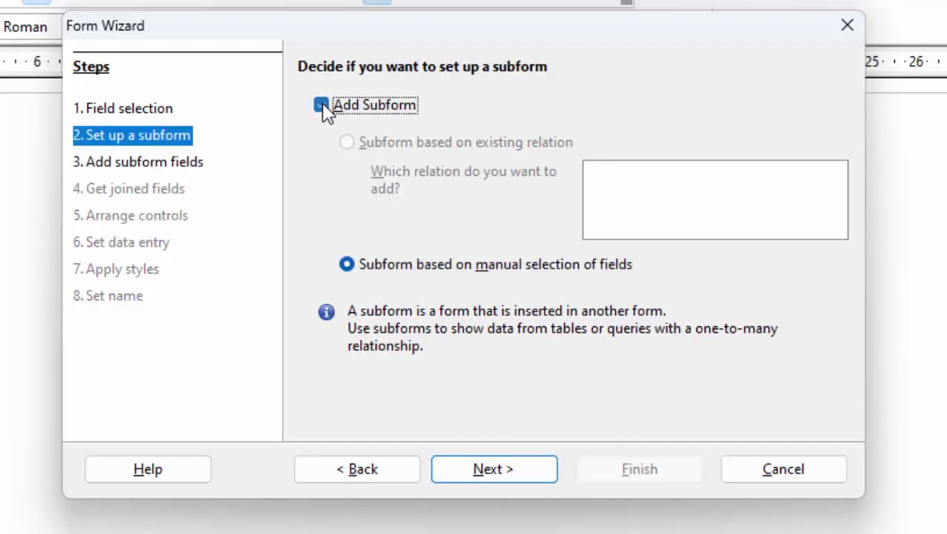
left_click(501, 484)
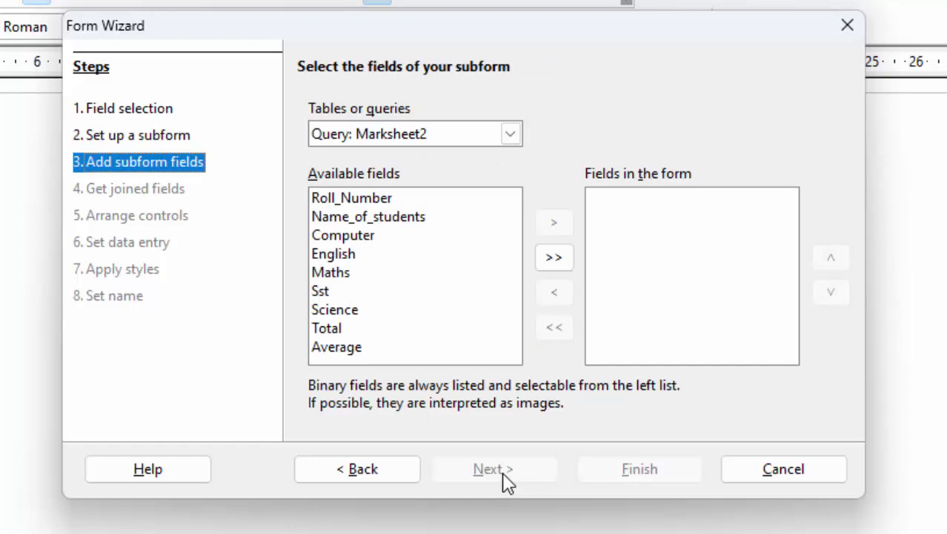
left_click(554, 259)
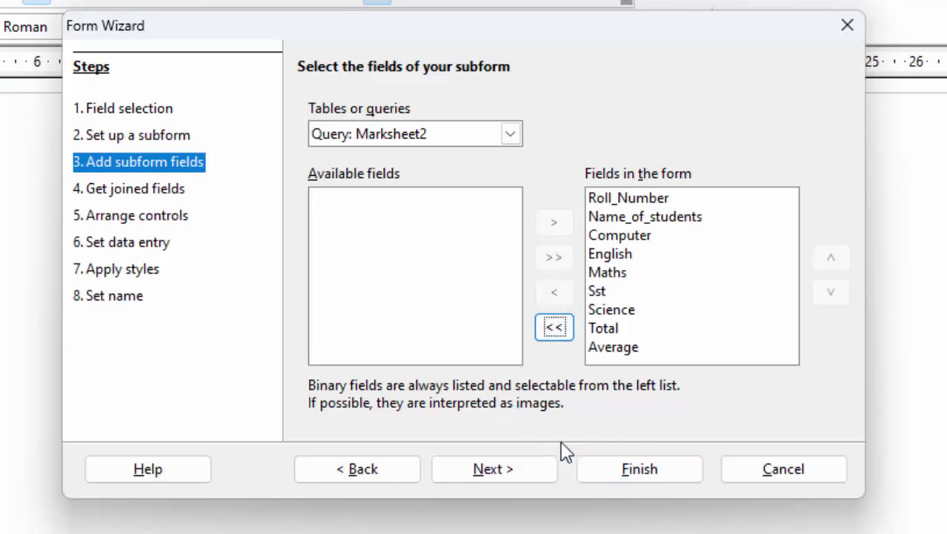
left_click(555, 328)
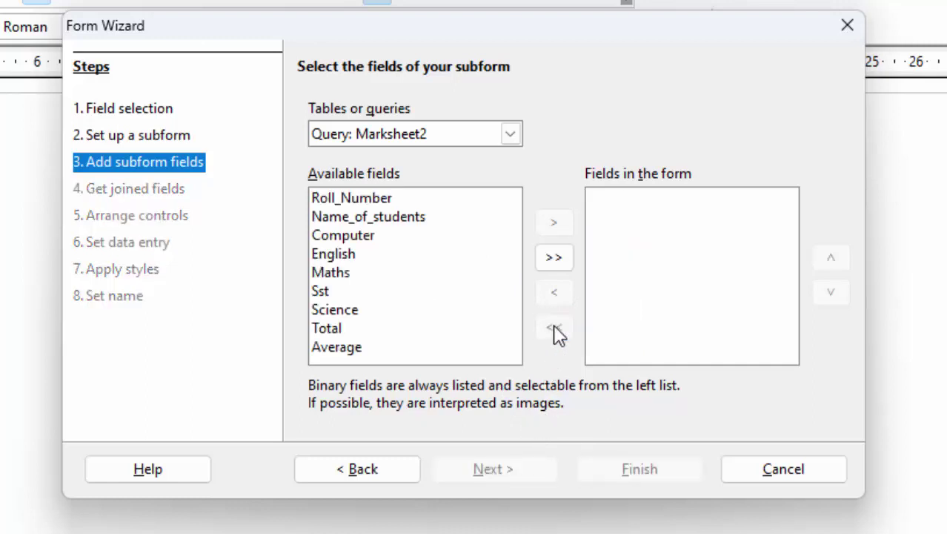
left_click(401, 470)
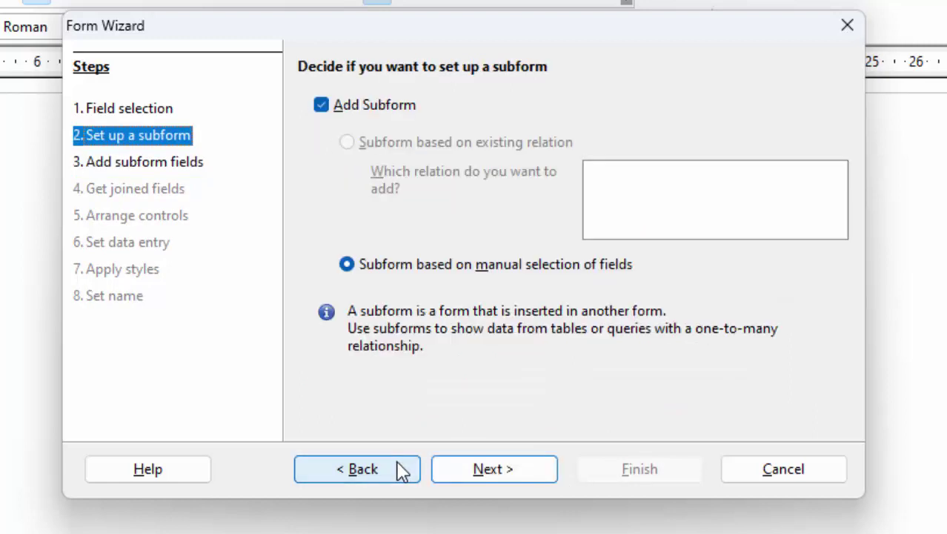
left_click(323, 108)
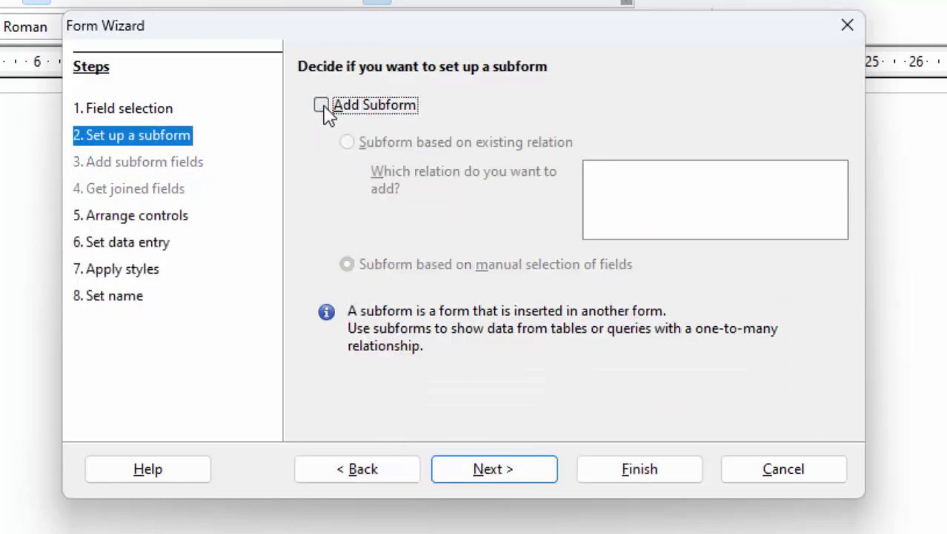
Arrange the form's controls as Columnar - Labels Left.
left_click(498, 471)
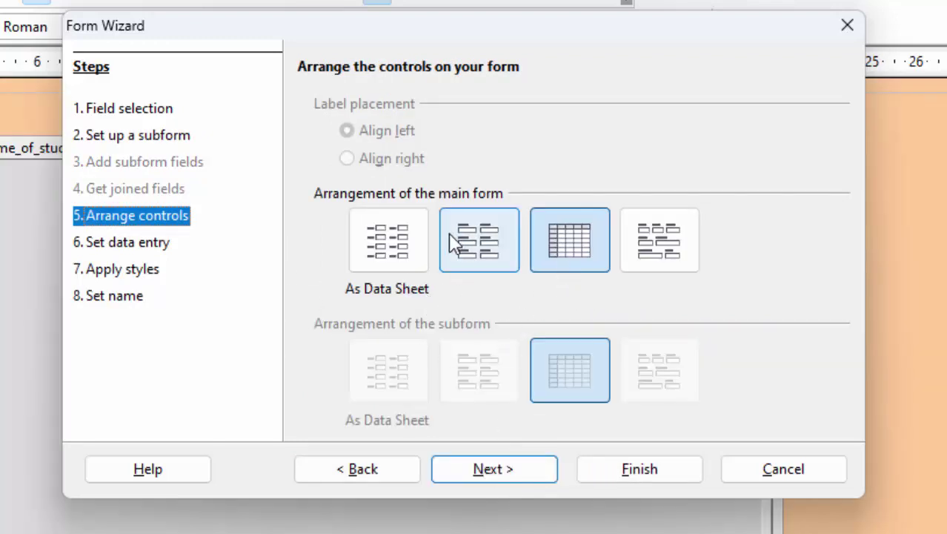
left_click(410, 245)
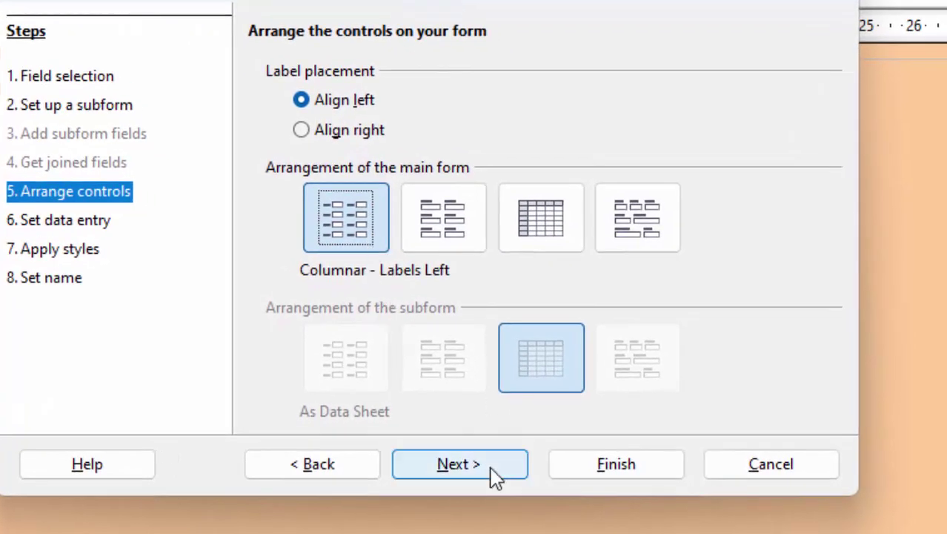
left_click(457, 469)
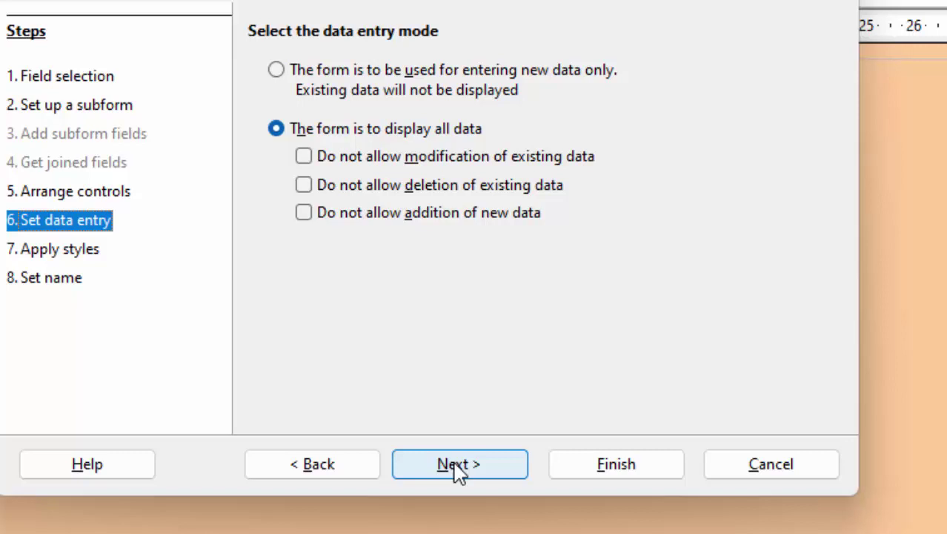
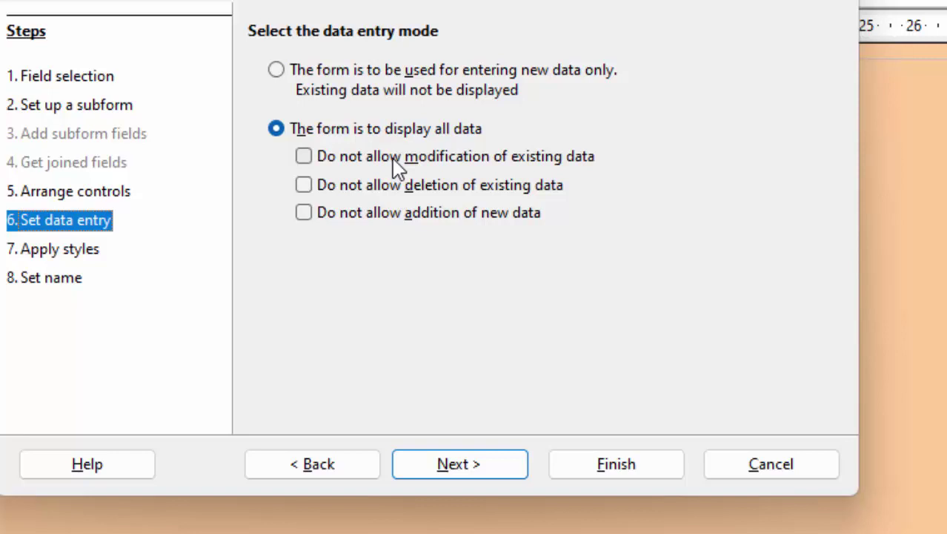
Skip the data entry and style steps, name the form MarksheetF, and finish in modify mode.
left_click(482, 477)
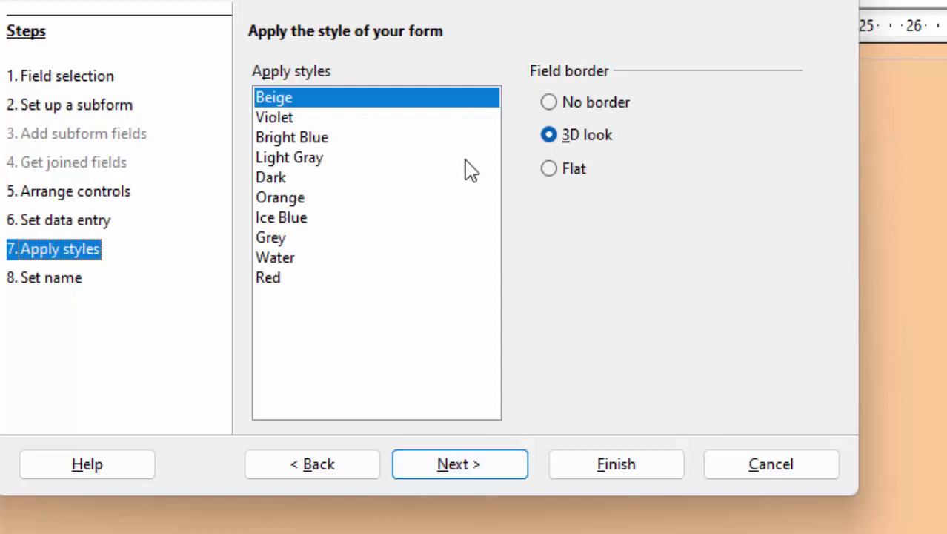
left_click(469, 453)
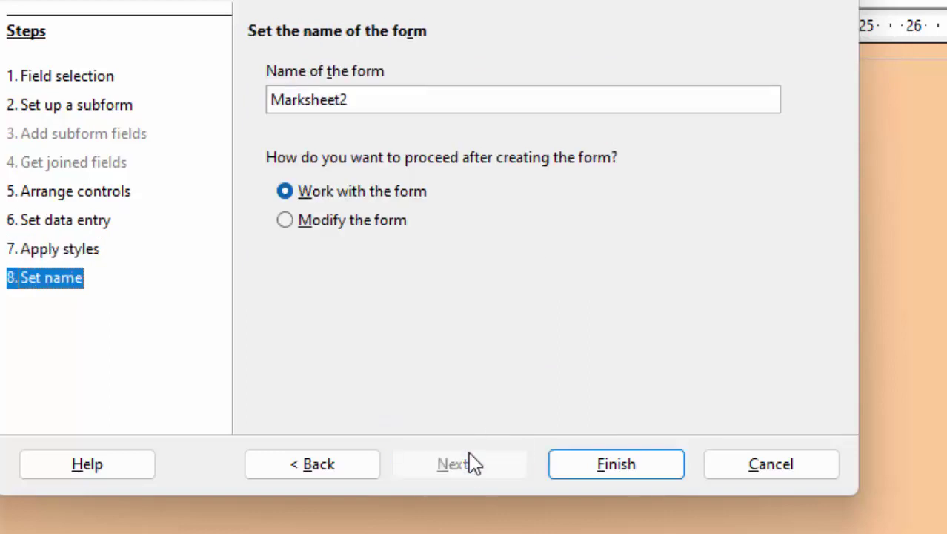
left_click(369, 223)
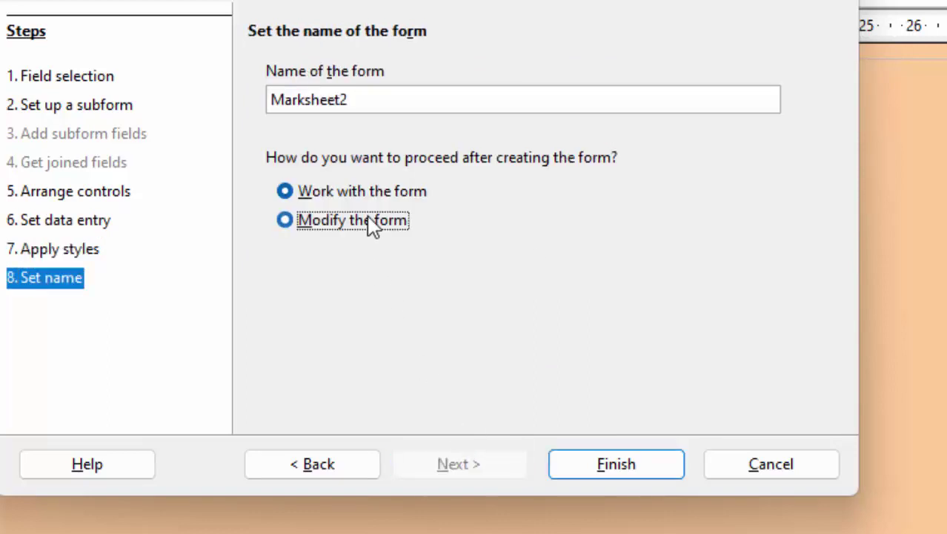
left_click(365, 100)
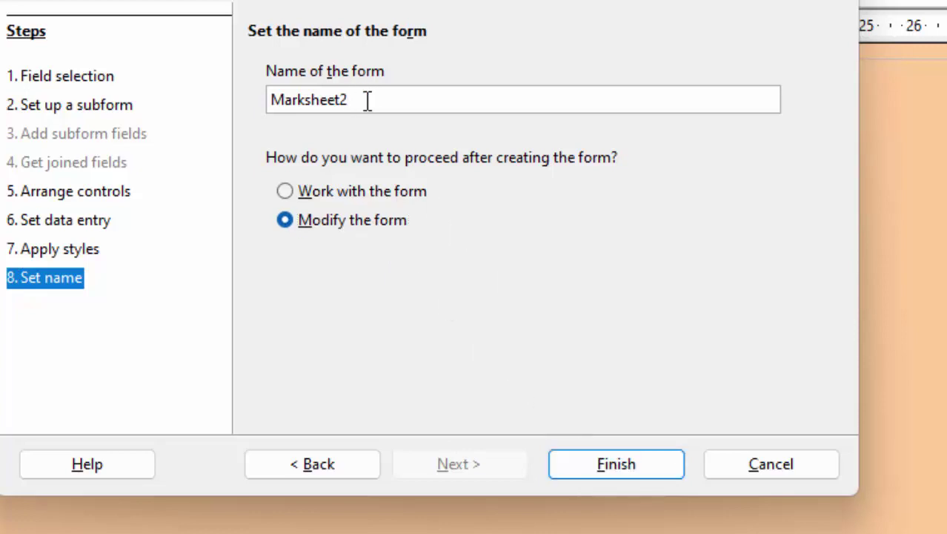
key("BackSpace")
key("BackSpace")
key("BackSpace")
type("et")
left_click(621, 464)
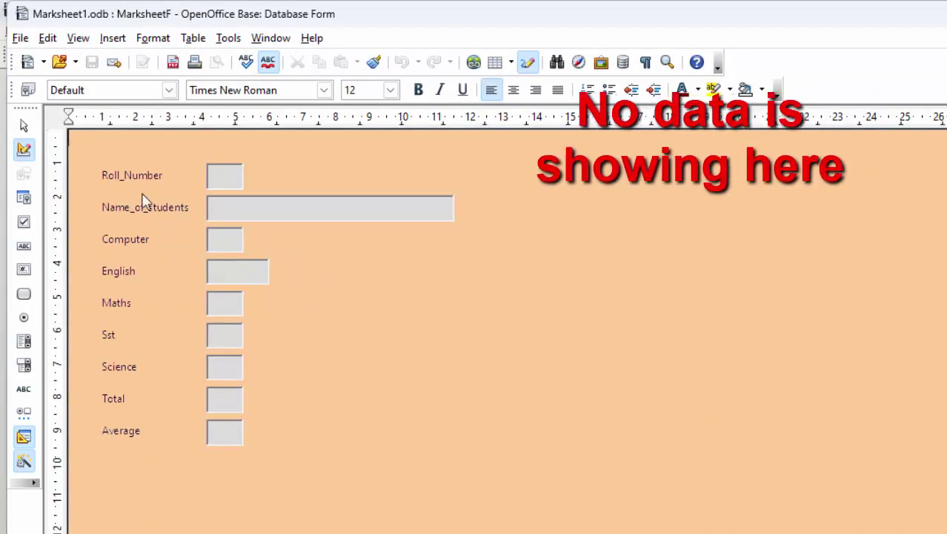
Turn design mode off to show the students' marks and browse forward to record 3.
left_click(228, 175)
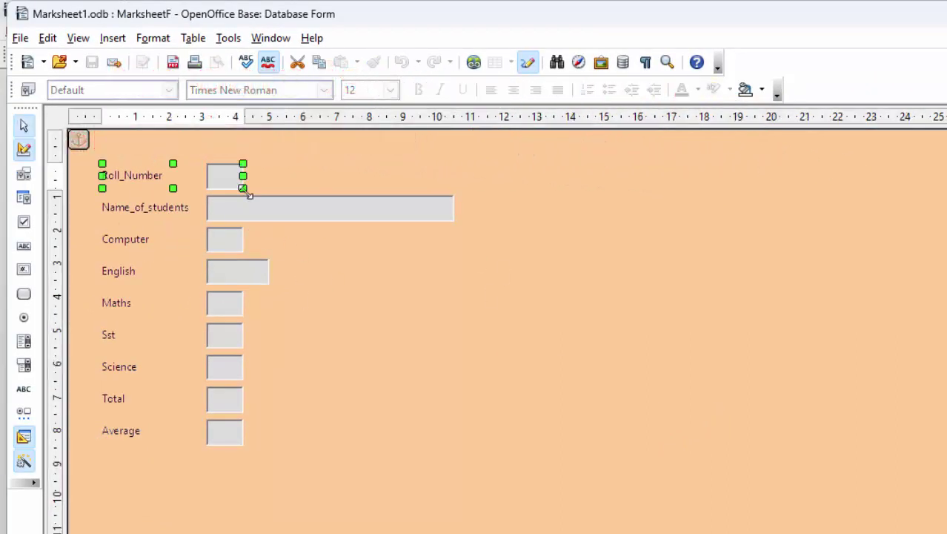
left_click(24, 148)
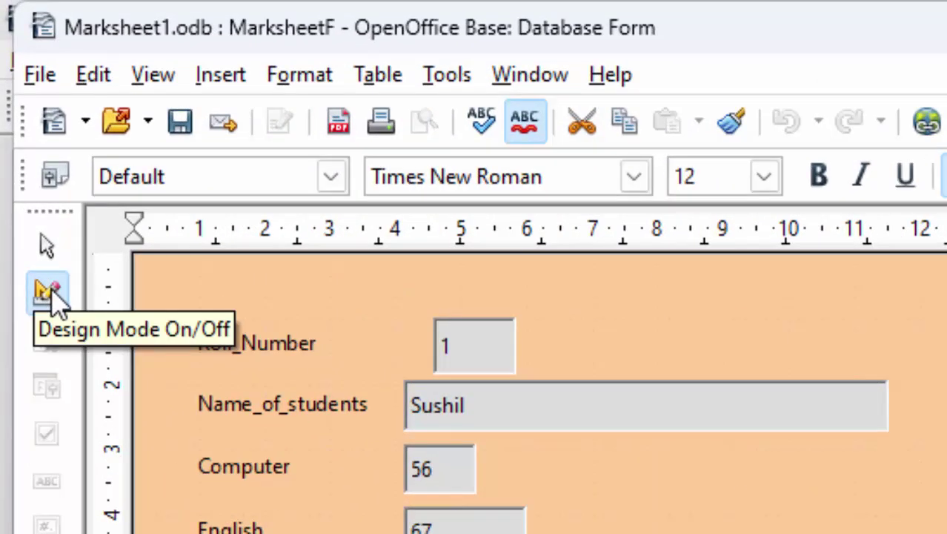
left_click(52, 290)
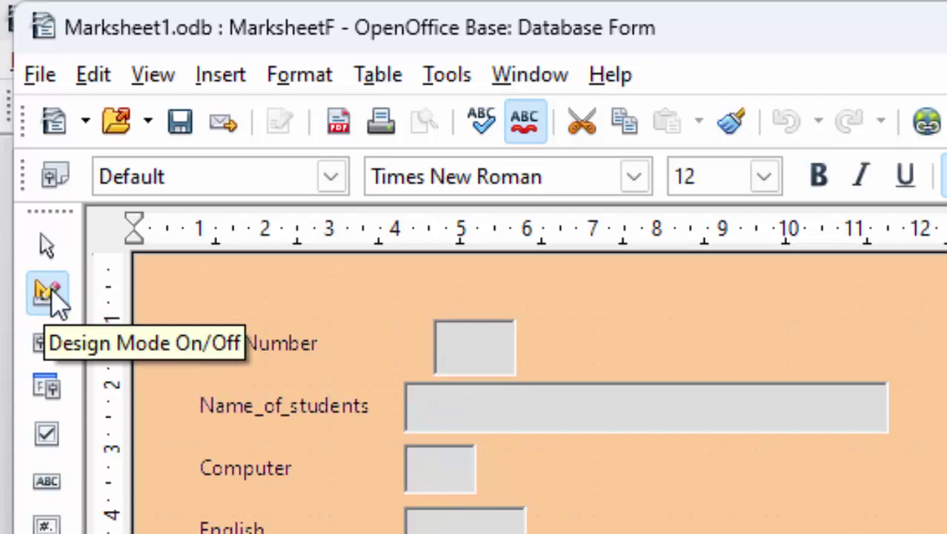
left_click(50, 293)
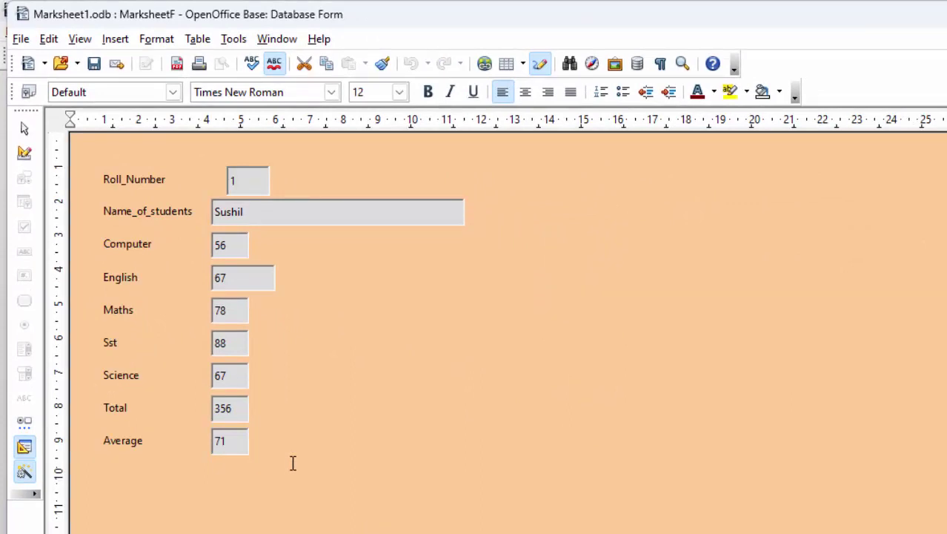
left_click(28, 480)
left_click(454, 498)
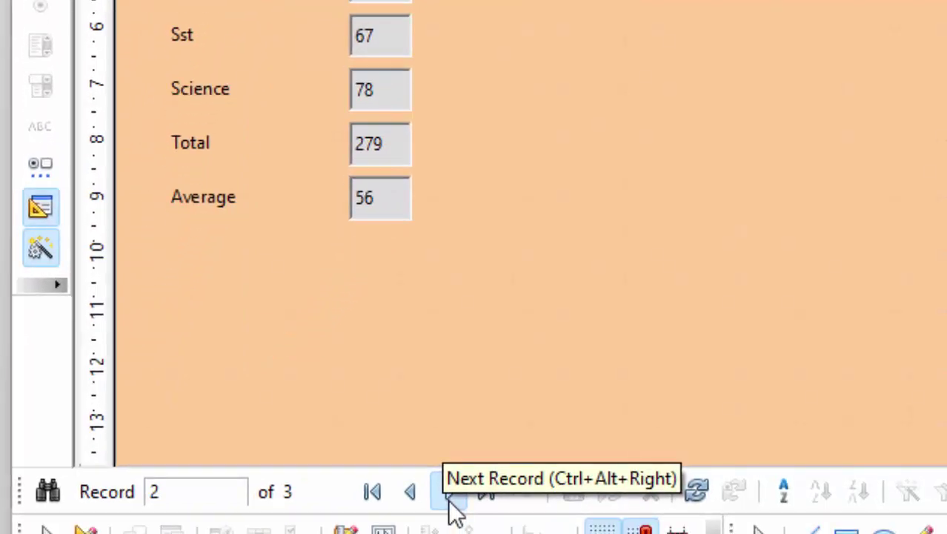
left_click(451, 492)
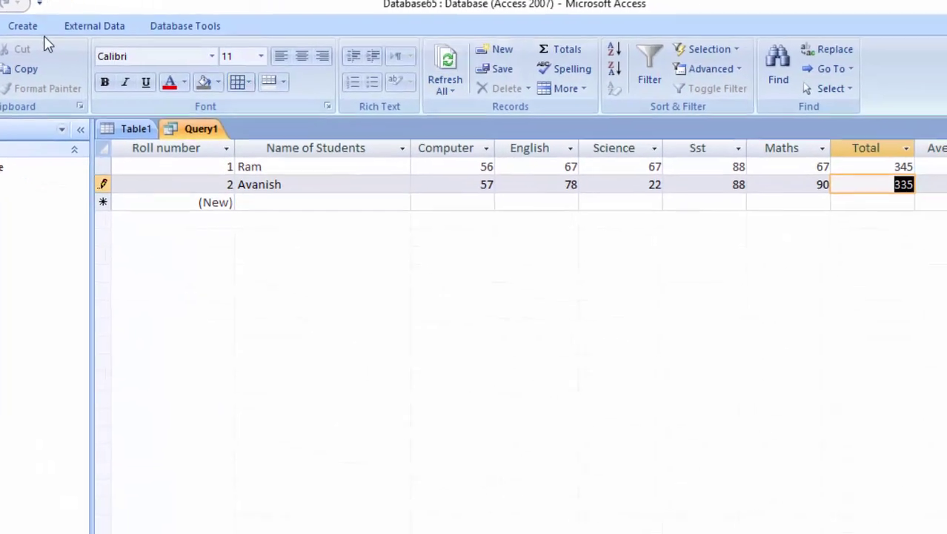
Launch the Form Wizard from More Forms, saving the query as FormF first.
left_click(2, 20)
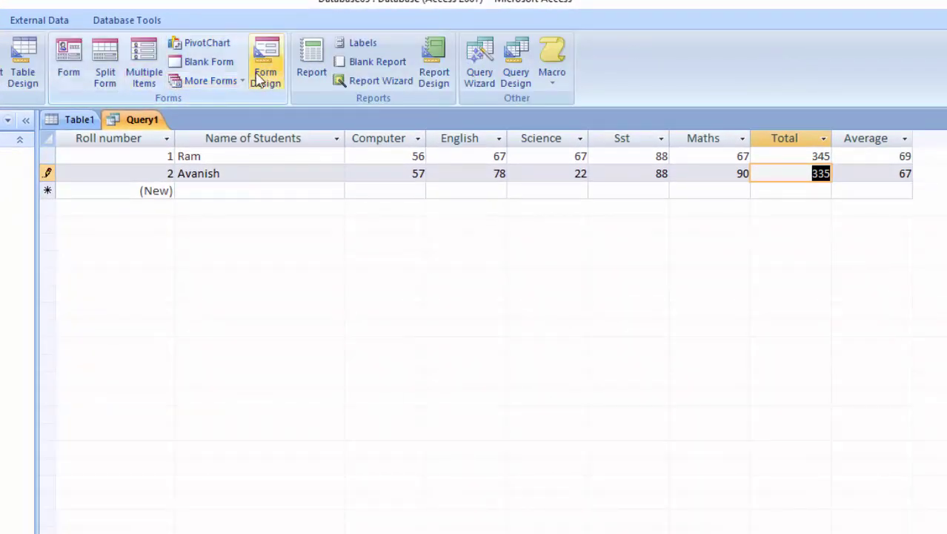
left_click(222, 85)
left_click(235, 119)
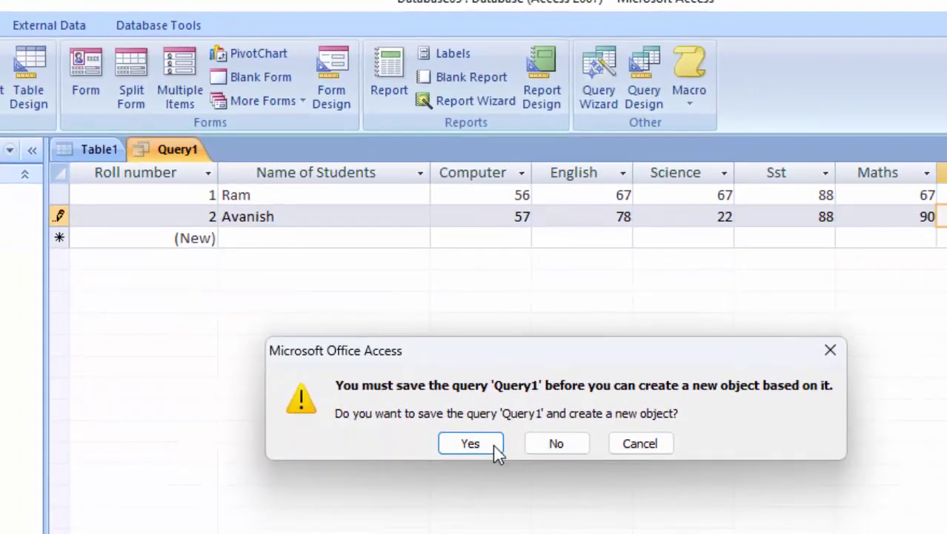
left_click(530, 486)
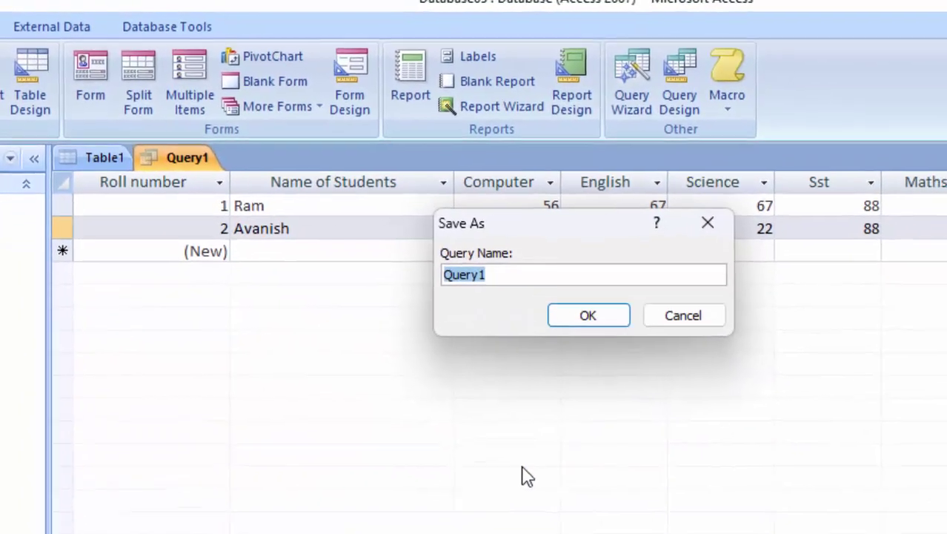
key("BackSpace")
type("Form")
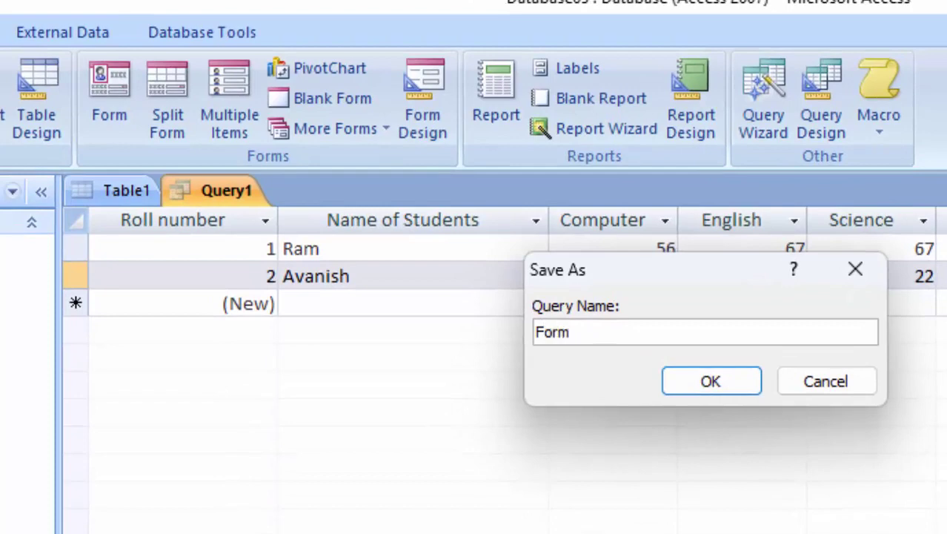
type("F")
key("Return")
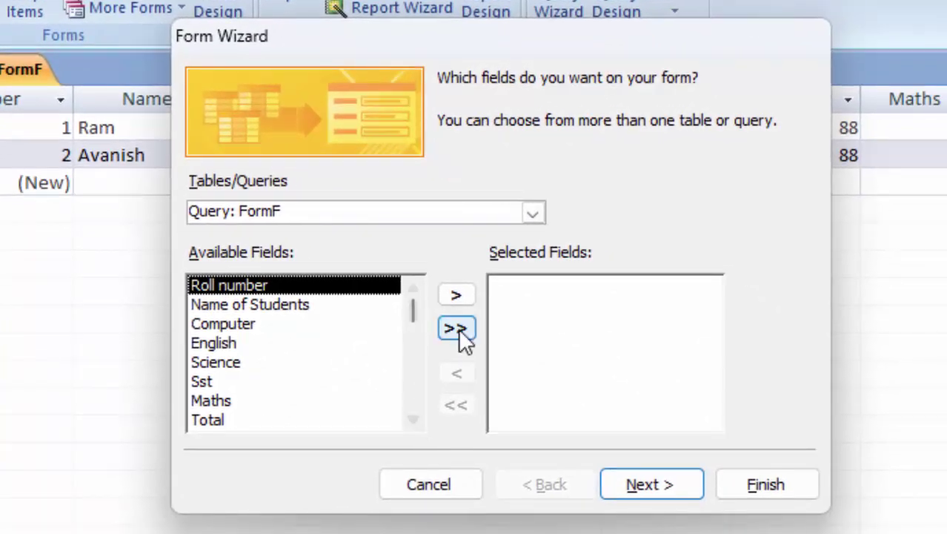
Add all FormF fields with a columnar layout and default style, opening the form in design.
left_click(457, 329)
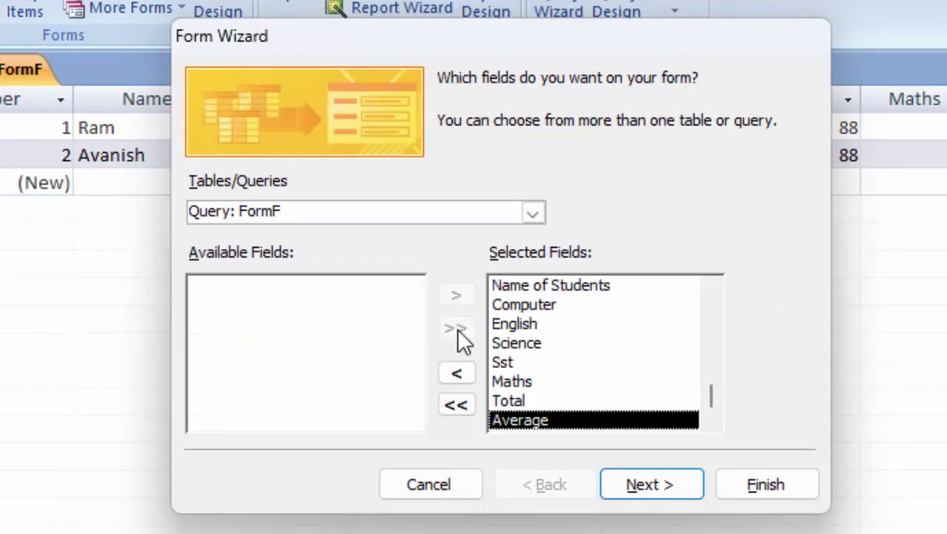
left_click(627, 470)
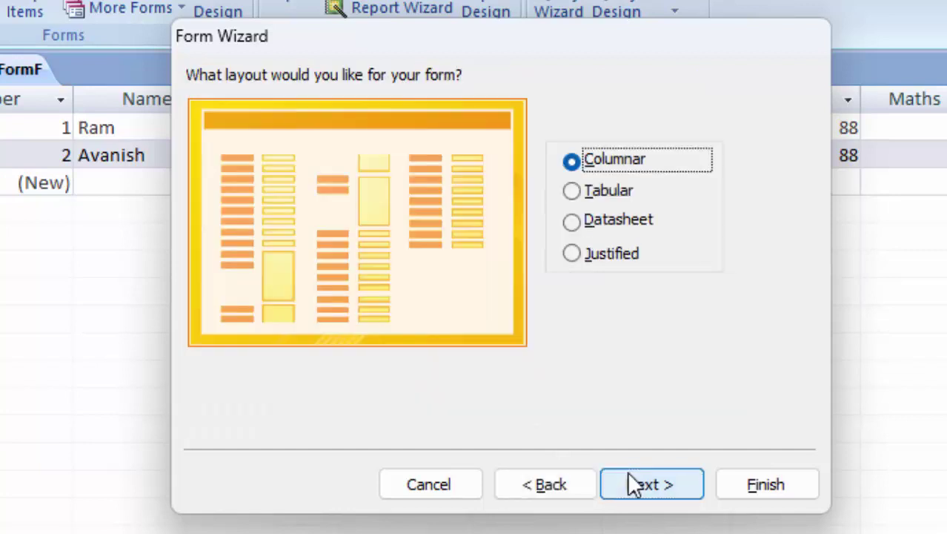
left_click(627, 471)
left_click(629, 472)
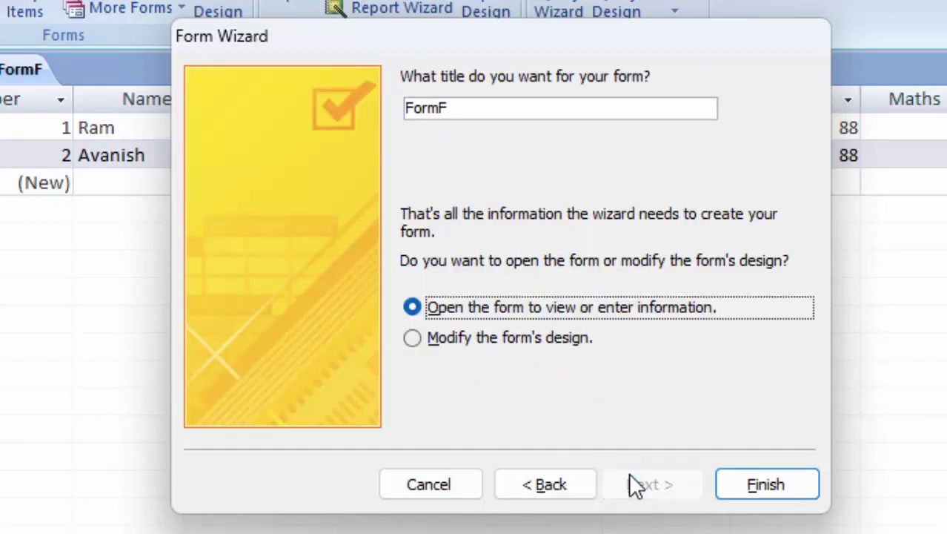
left_click(552, 334)
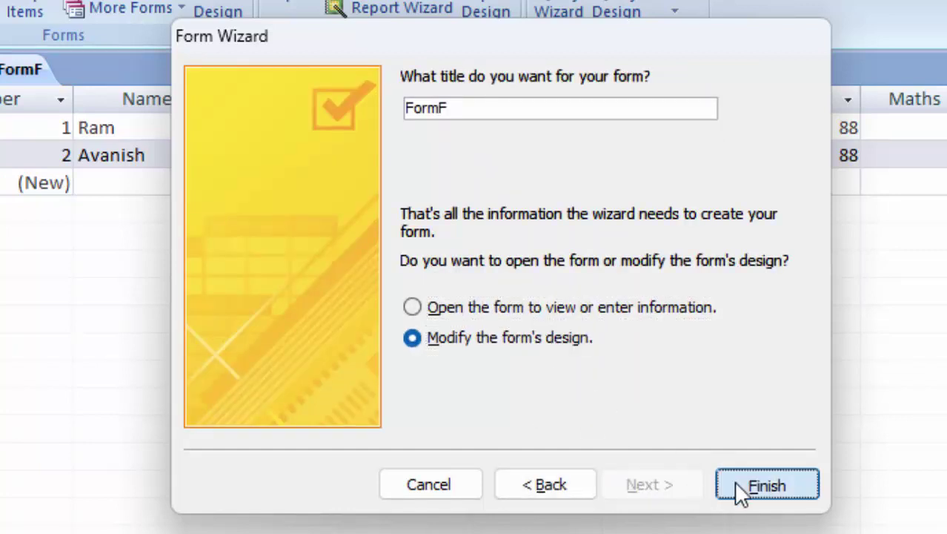
left_click(735, 482)
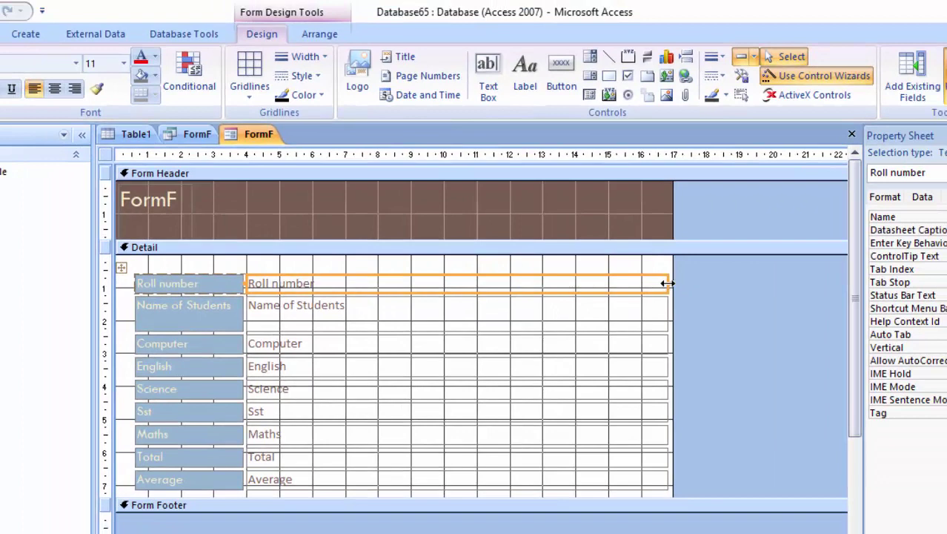
Narrow the field boxes and give all labels and text boxes a light orange background.
left_click_drag(667, 283, 415, 309)
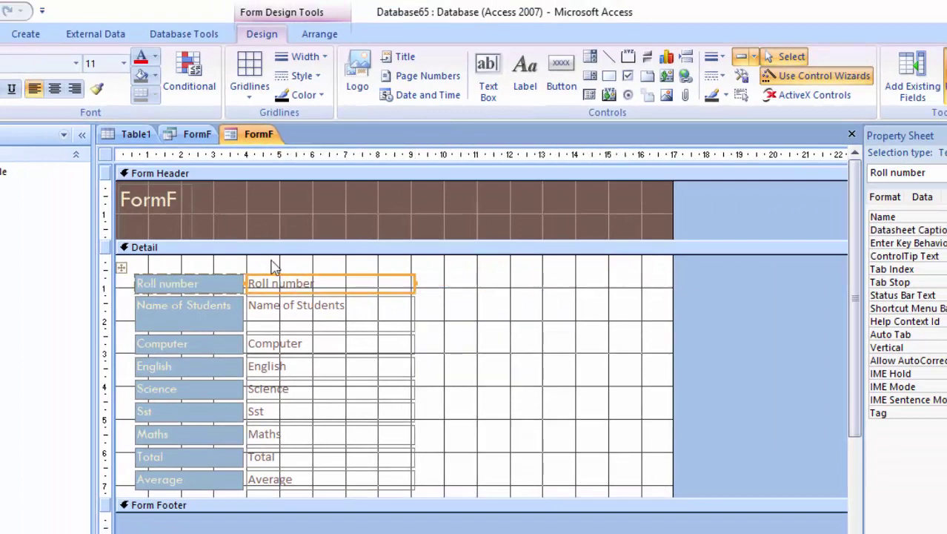
left_click(216, 280)
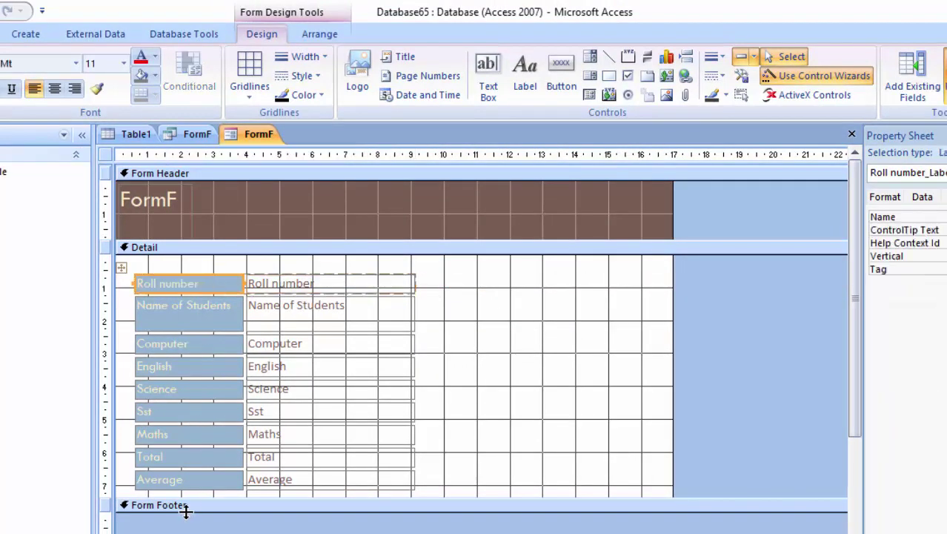
left_click_drag(210, 499, 209, 530)
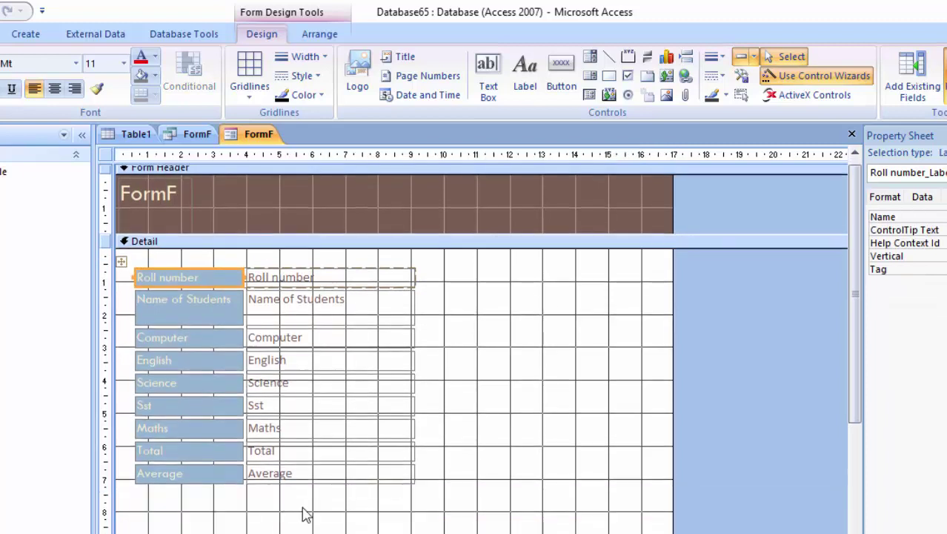
left_click_drag(415, 526, 128, 254)
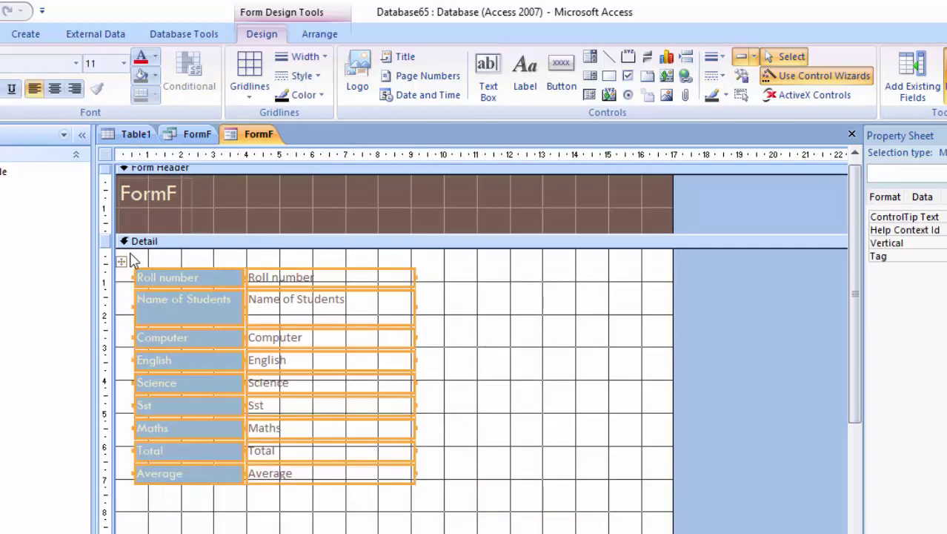
left_click(155, 76)
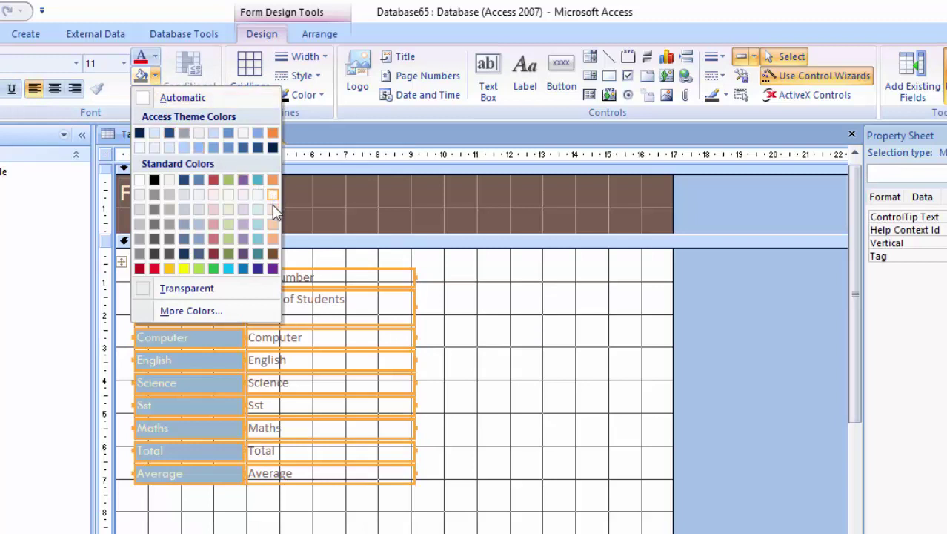
left_click(272, 225)
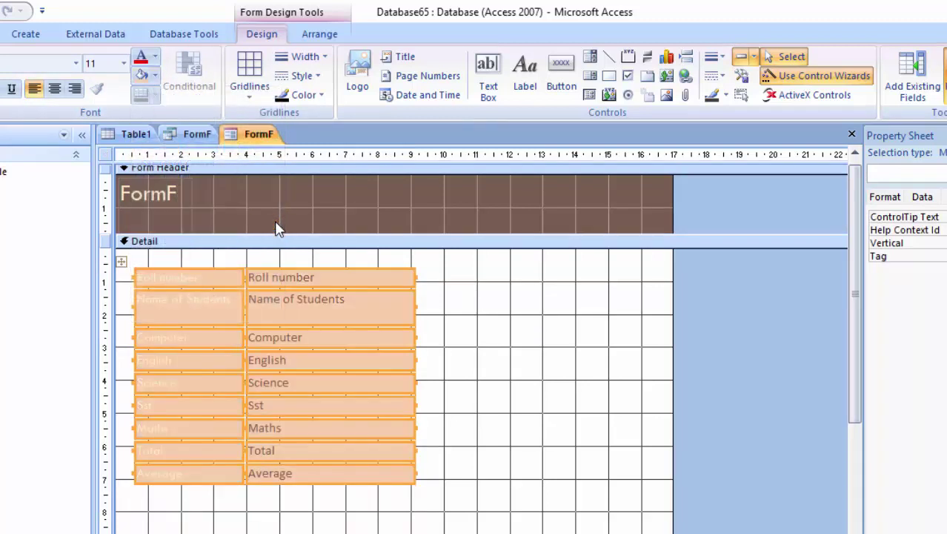
Set a gridline colour, make the labels bold black, and delete the FormF header title.
left_click(315, 95)
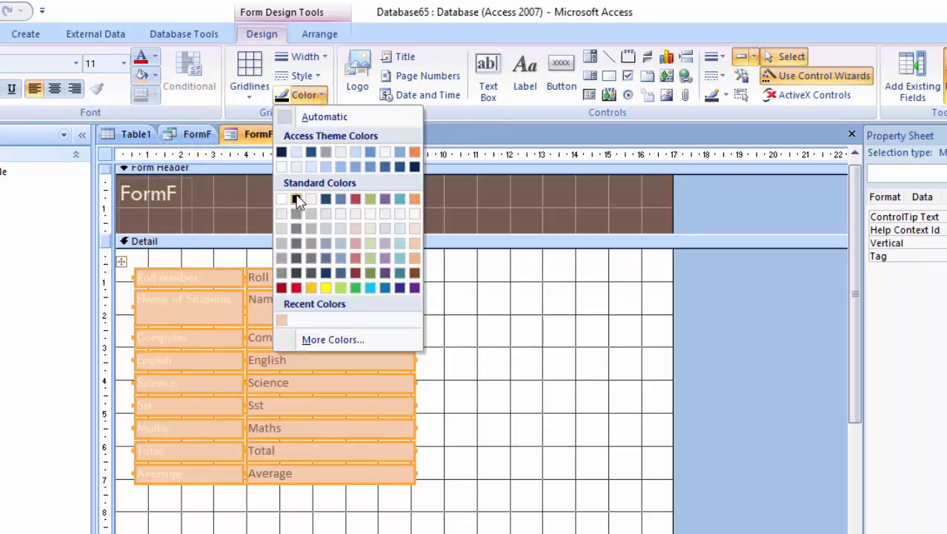
left_click(295, 199)
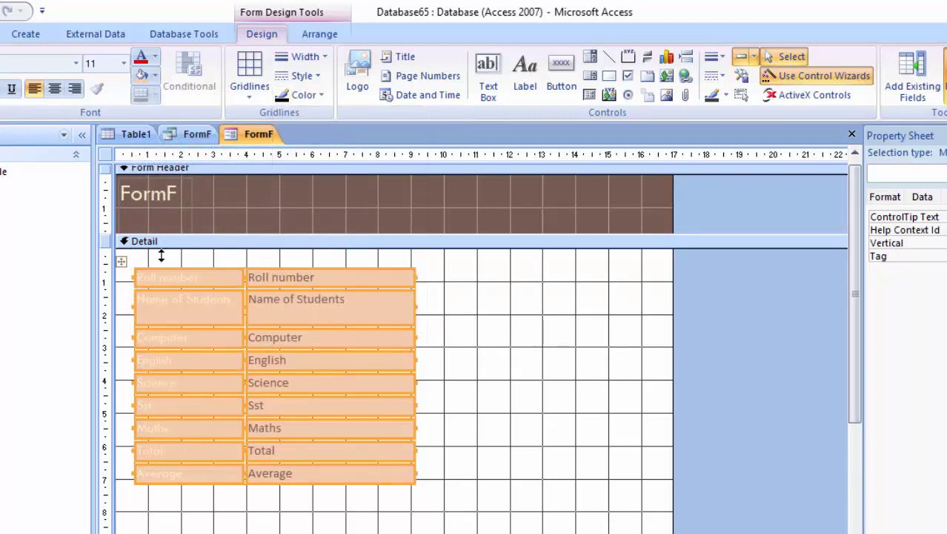
left_click(154, 58)
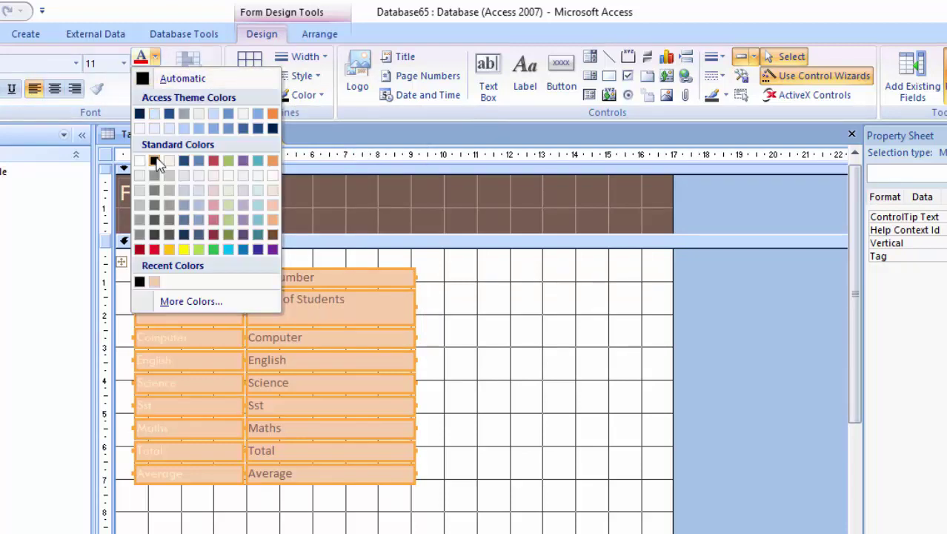
left_click(155, 160)
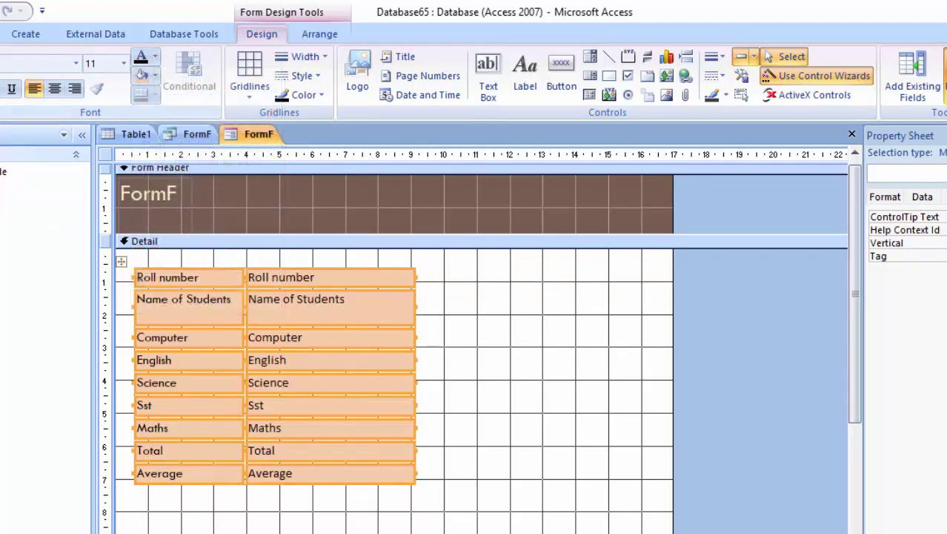
key("ctrl+b")
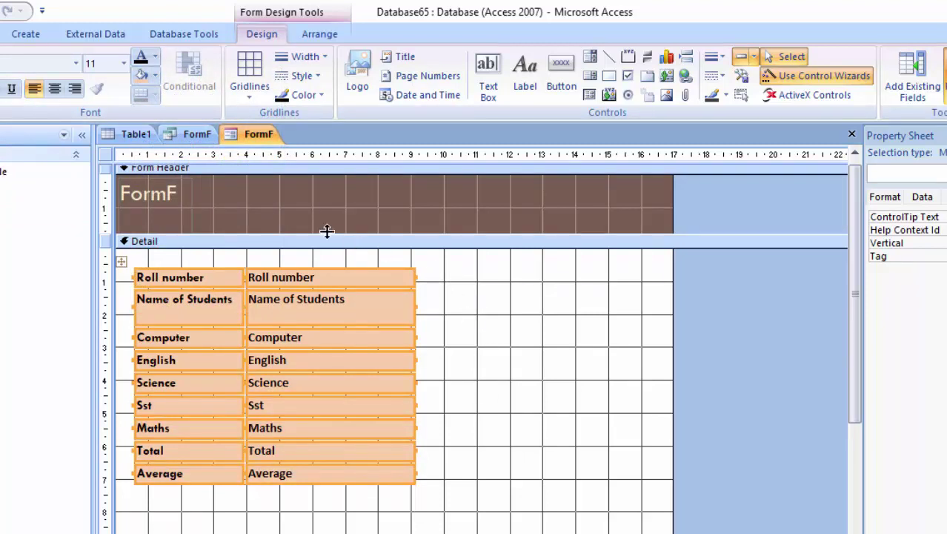
left_click(185, 195)
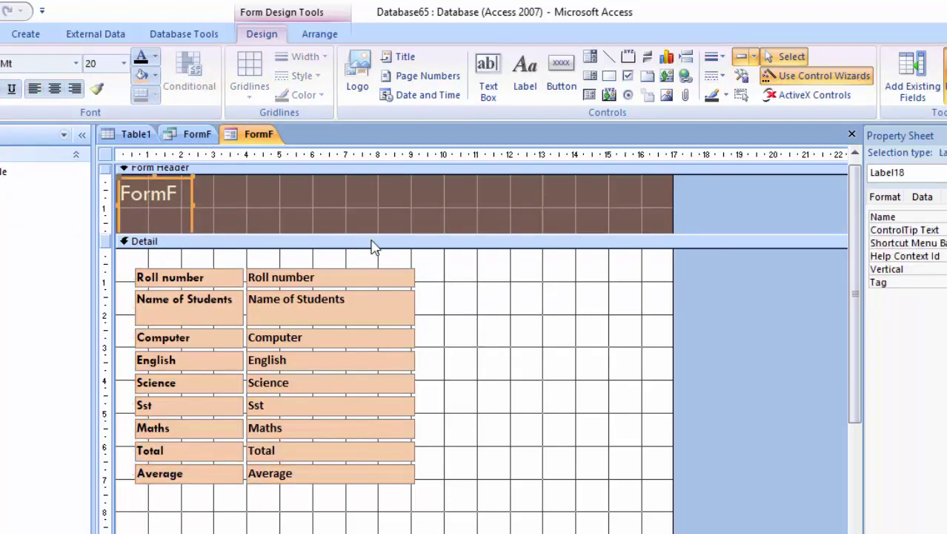
key("Delete")
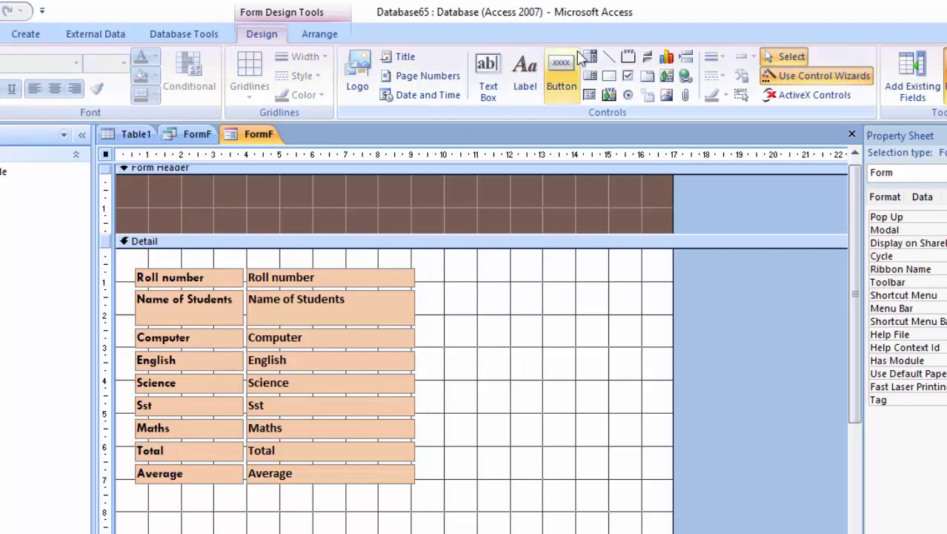
Draw a header combo box listing Roll number that finds the matching record, then shorten it.
left_click(589, 57)
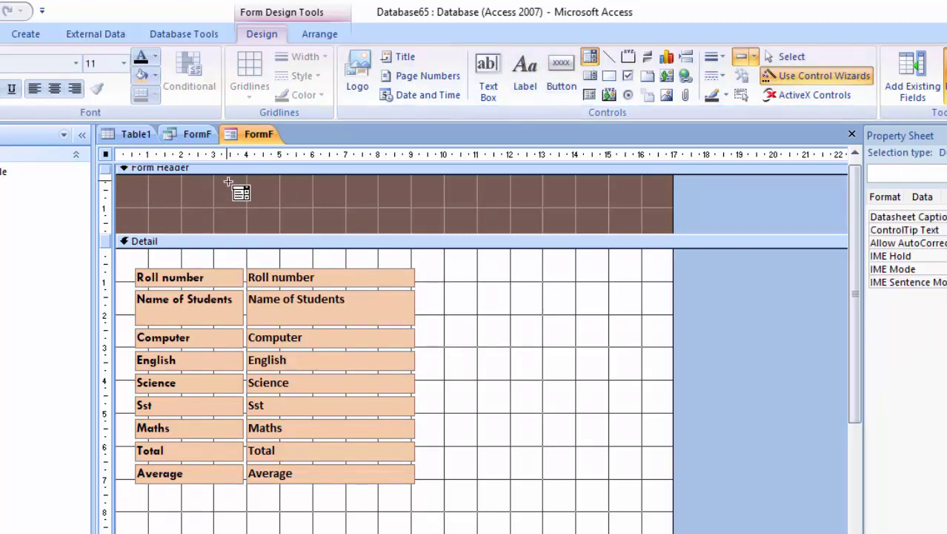
mouse_move(227, 181)
left_mouse_down()
mouse_move(329, 214)
mouse_move(374, 217)
left_mouse_up()
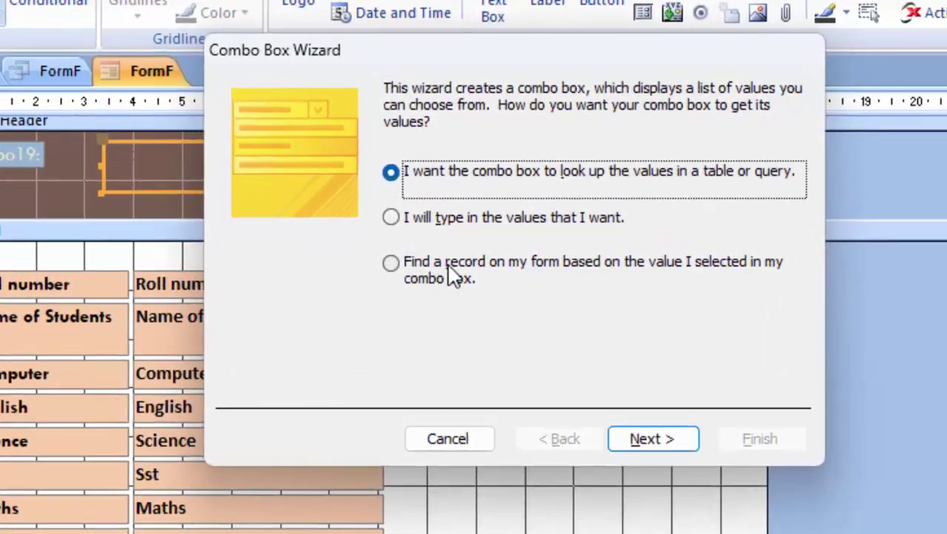
left_click(456, 267)
left_click(651, 439)
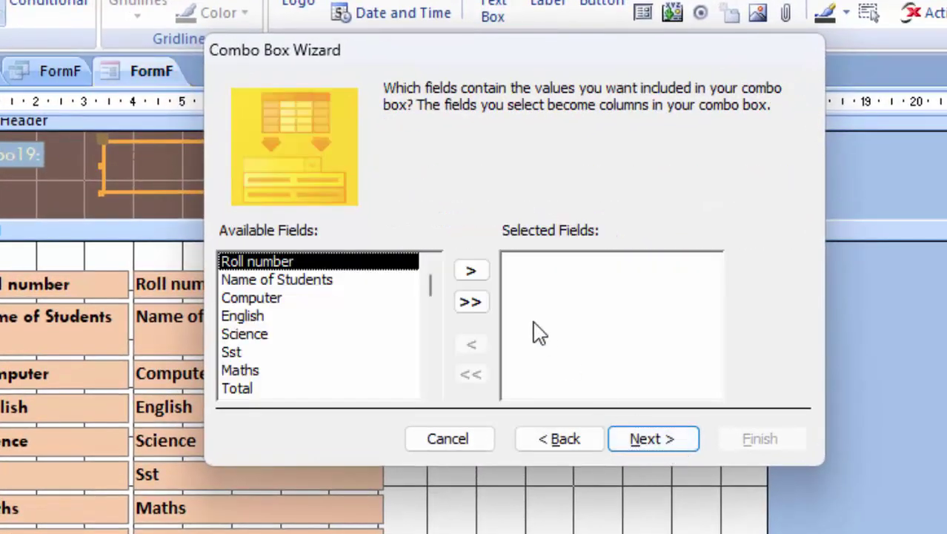
left_click(471, 270)
left_click(681, 450)
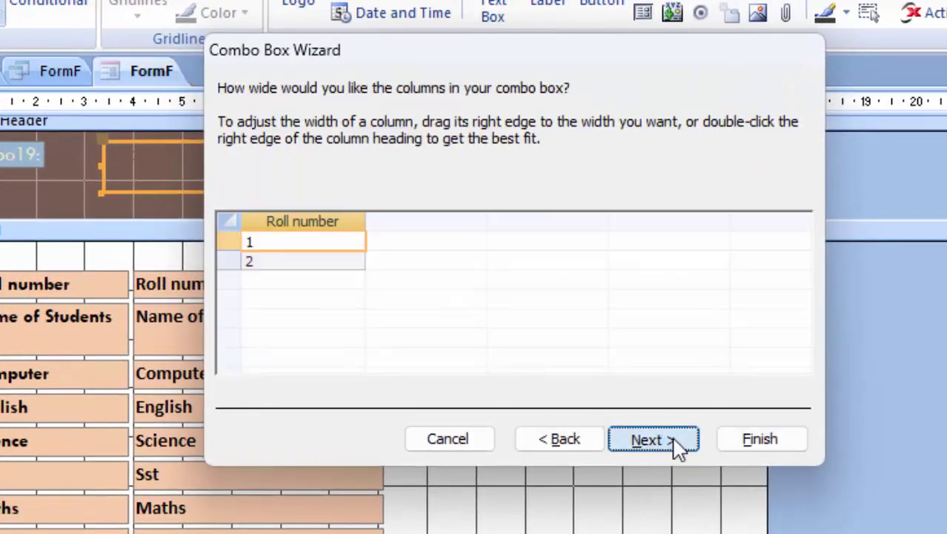
left_click(677, 448)
left_click(495, 124)
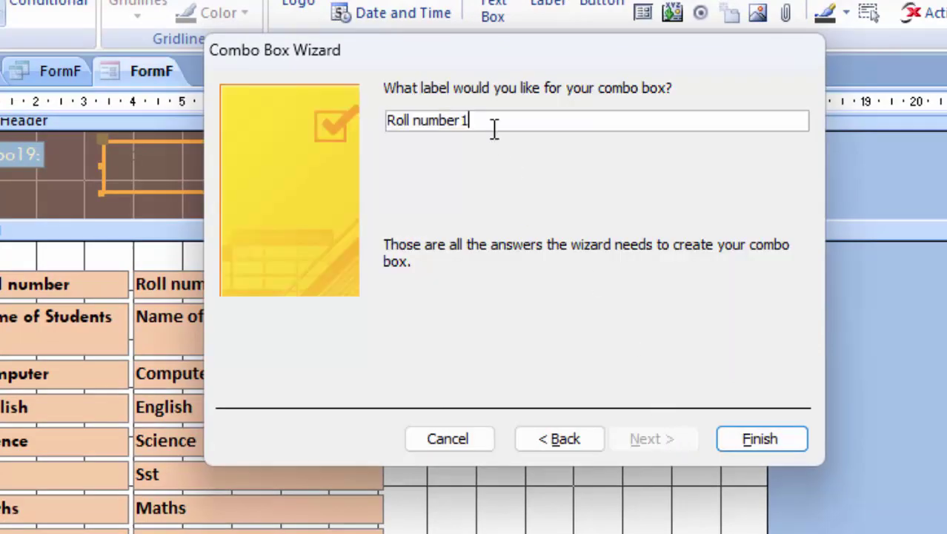
left_click(756, 440)
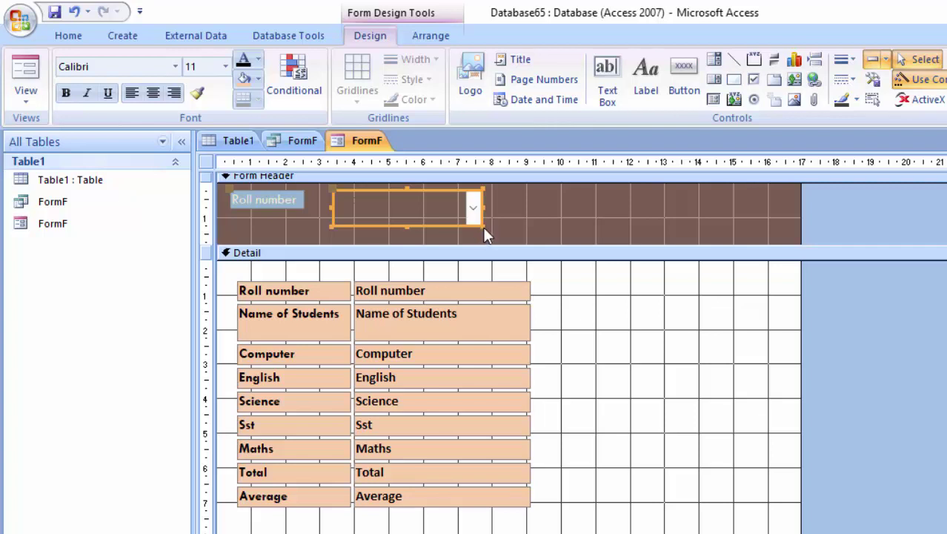
left_click_drag(484, 229, 486, 207)
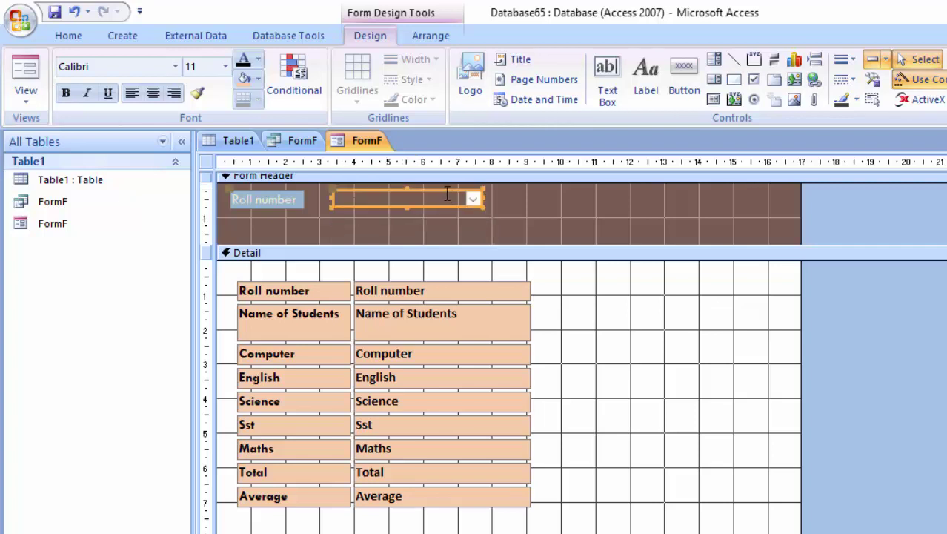
Darken the text colour of the Roll number label in the header.
left_click(460, 195)
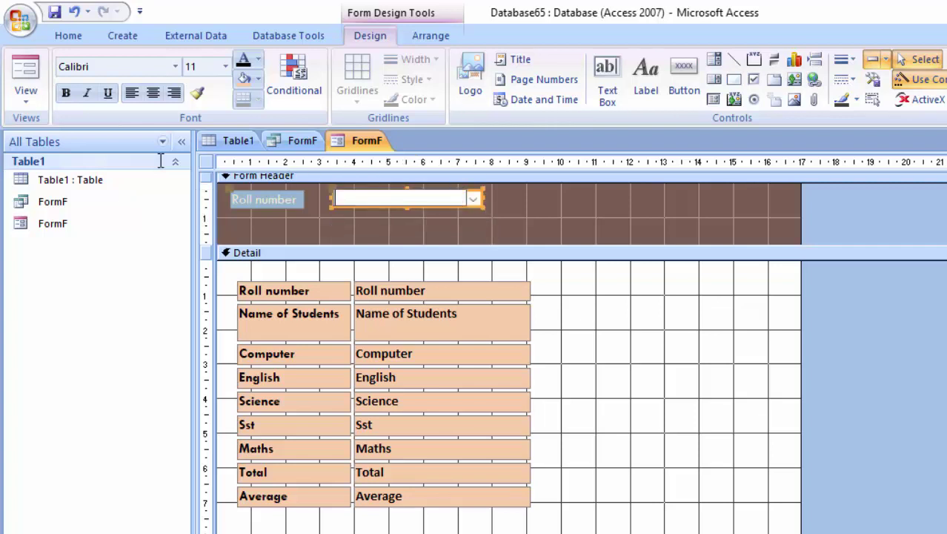
left_click(359, 211)
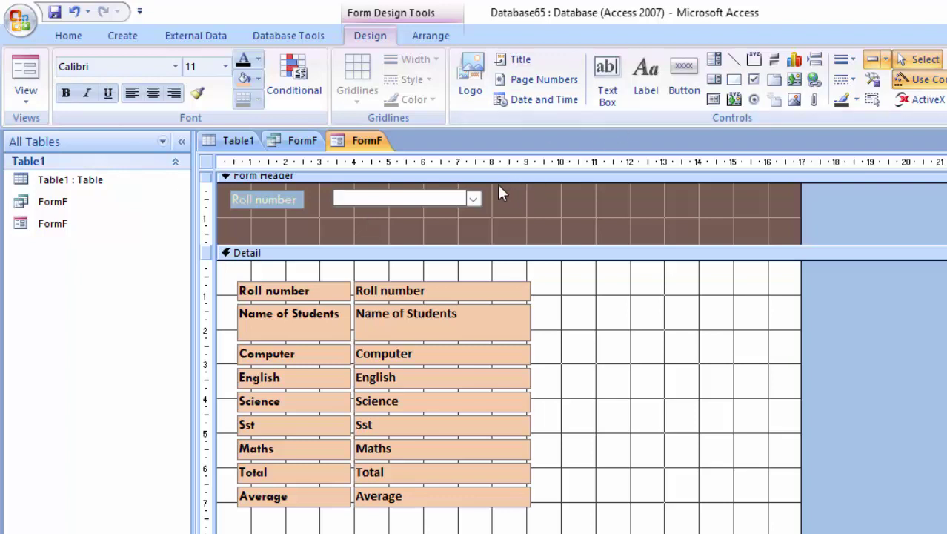
left_click(462, 199)
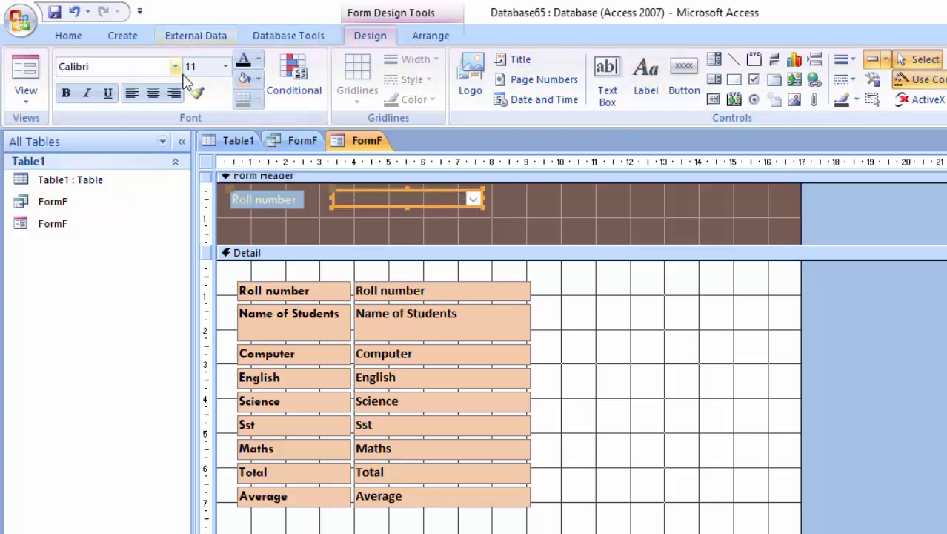
left_click(295, 200)
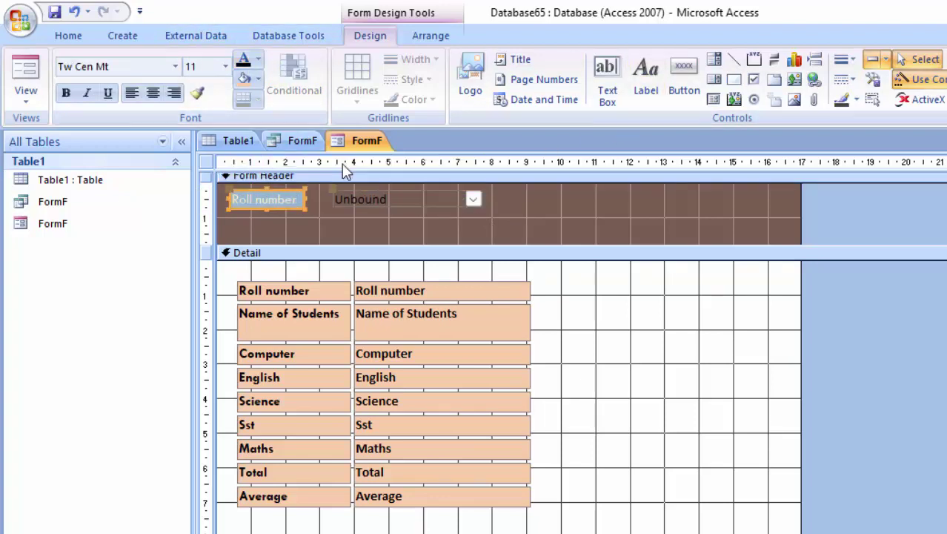
left_click(243, 65)
Give the form header a light peach background, replacing an initial light blue.
left_click(444, 221)
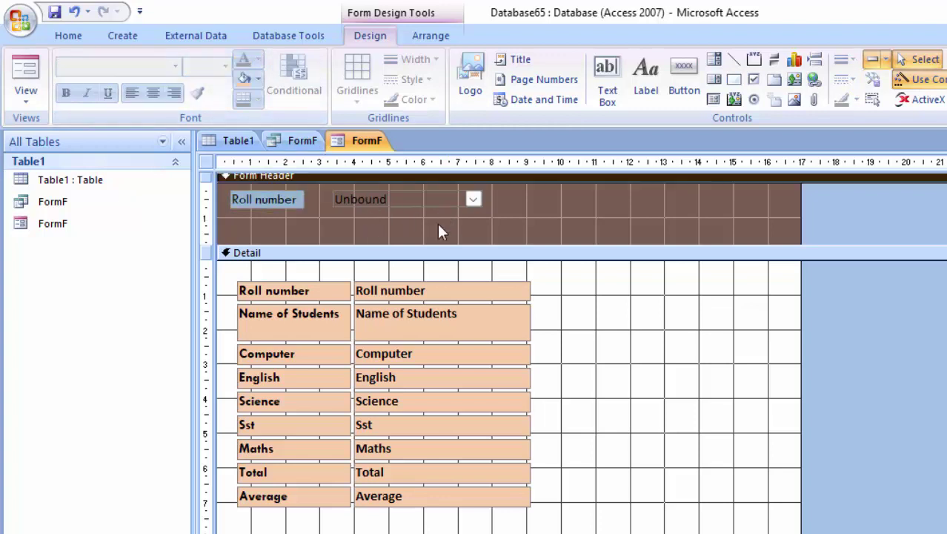
left_click(258, 79)
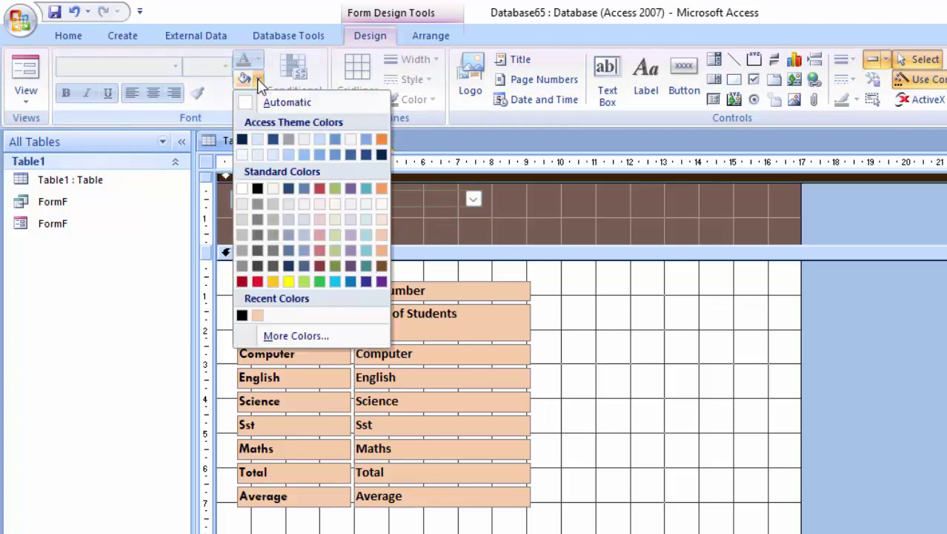
left_click(289, 154)
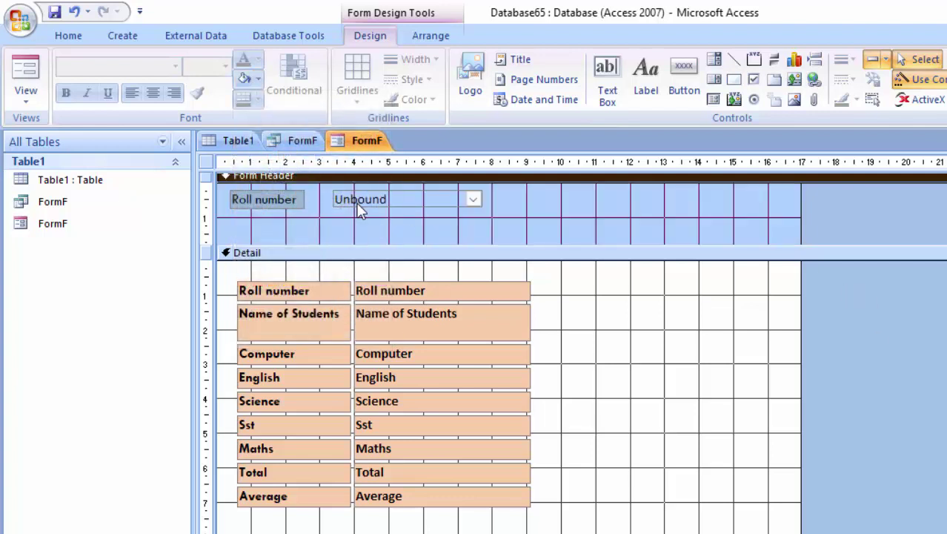
left_click(257, 79)
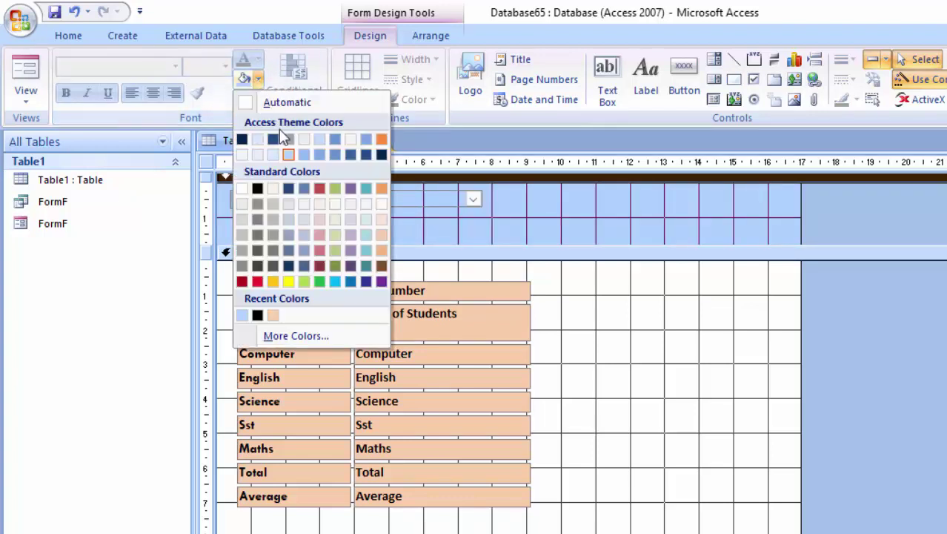
left_click(381, 220)
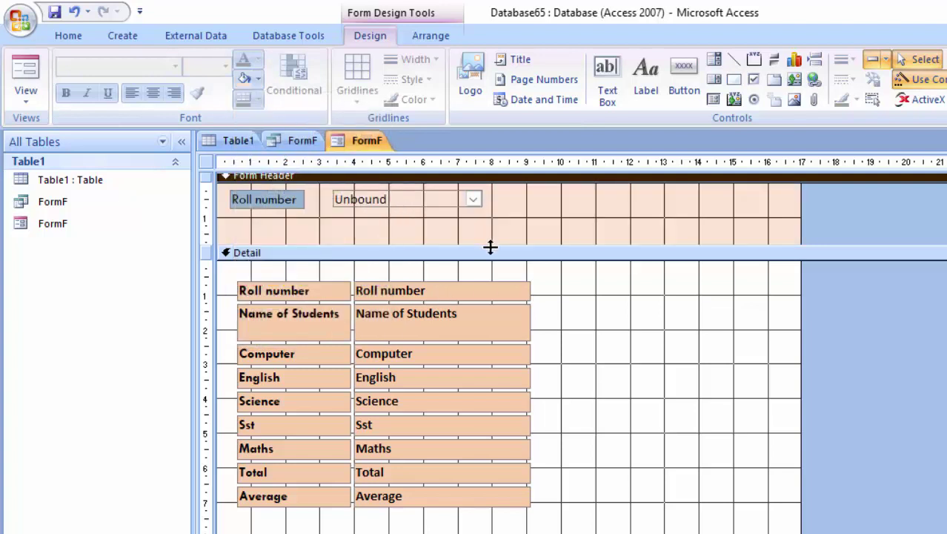
Give the Roll number combo box a peach fill colour.
left_click(449, 207)
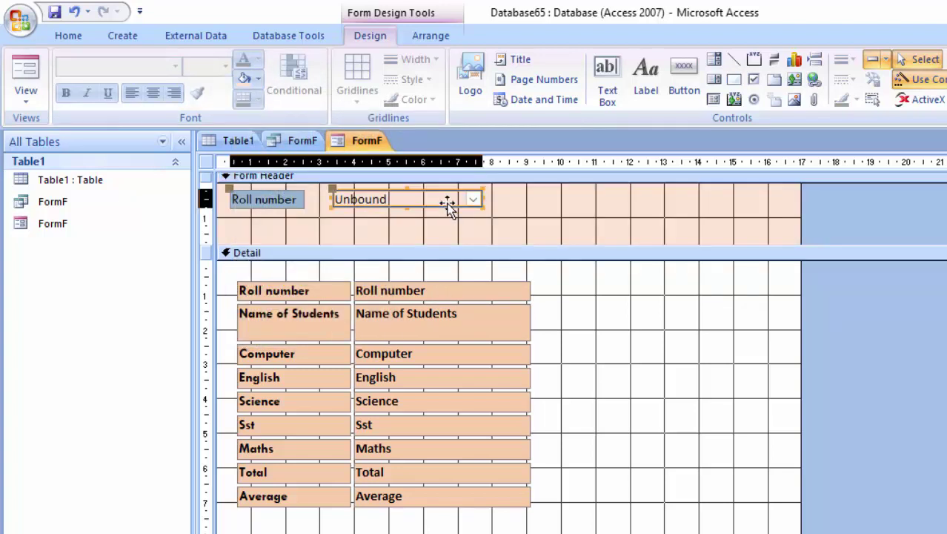
left_click(258, 78)
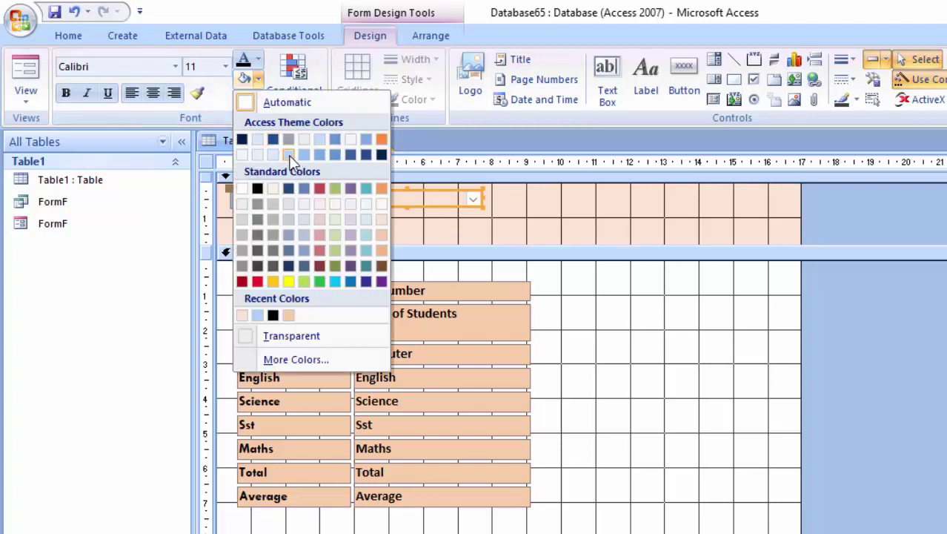
left_click(288, 154)
left_click(461, 235)
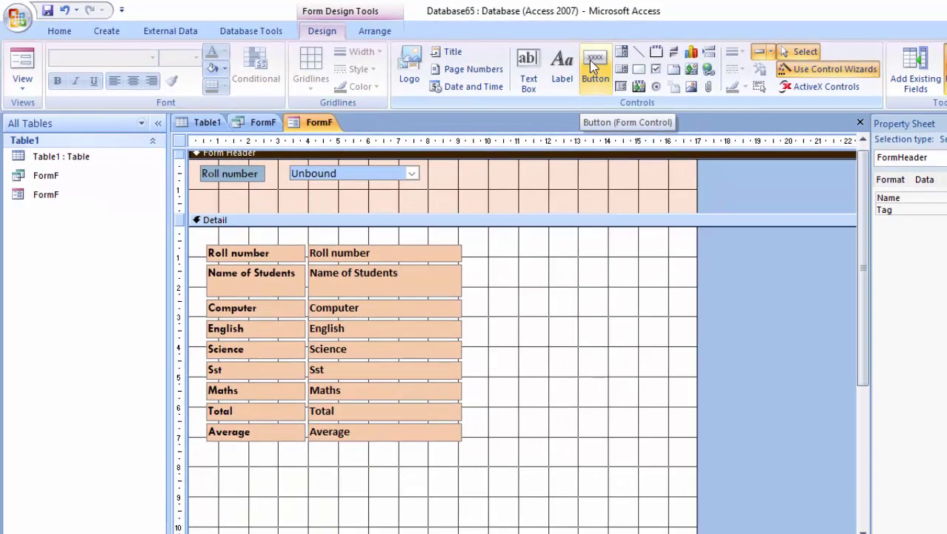
Create an Add New Record button captioned 'Add Record' below the Average field.
left_click(595, 70)
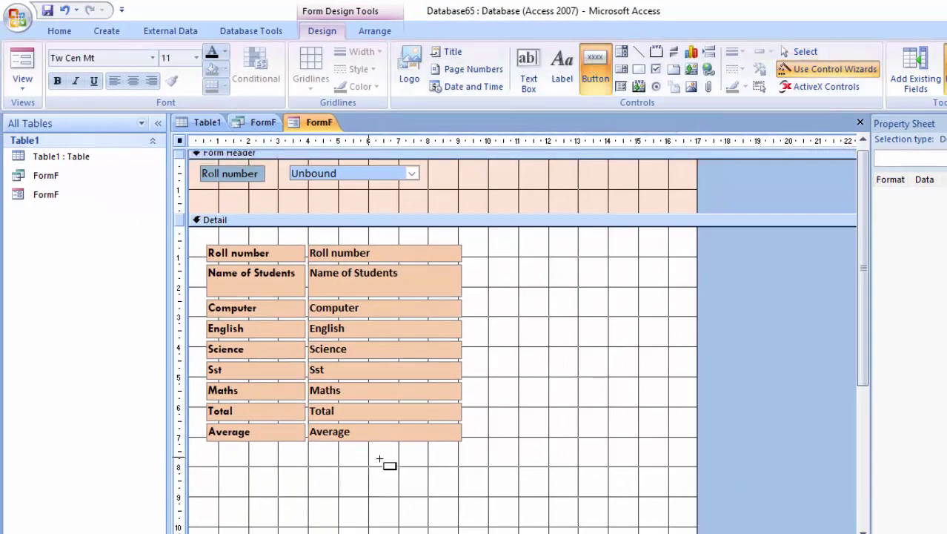
left_click_drag(369, 458, 460, 487)
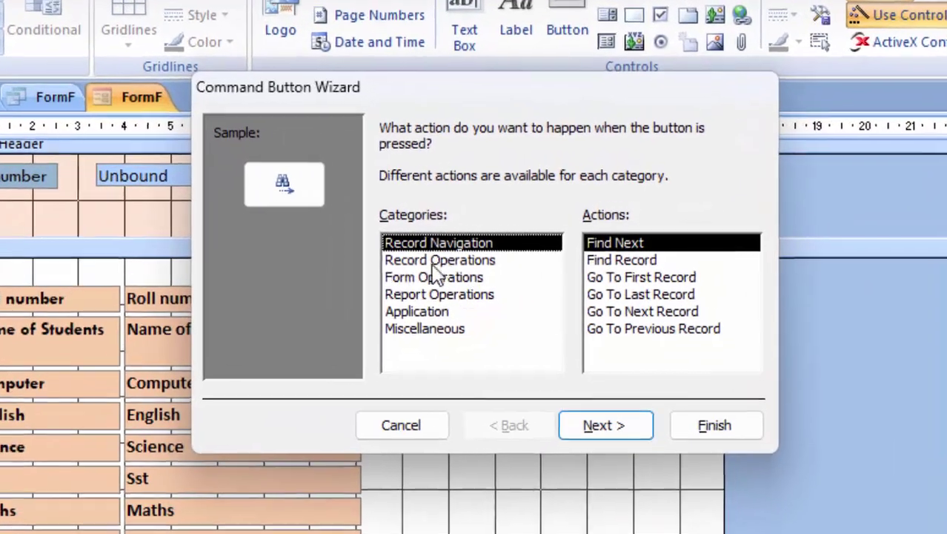
left_click(433, 262)
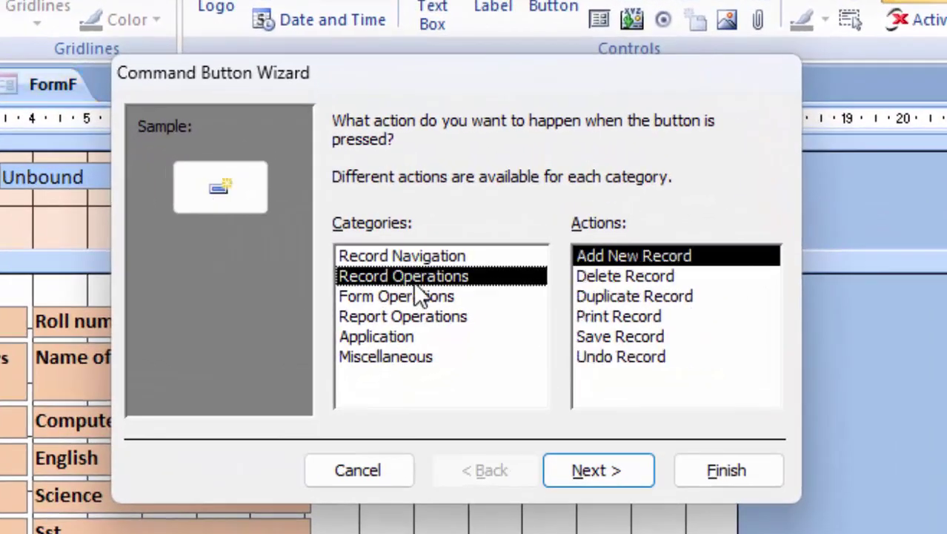
left_click(623, 469)
left_click(383, 240)
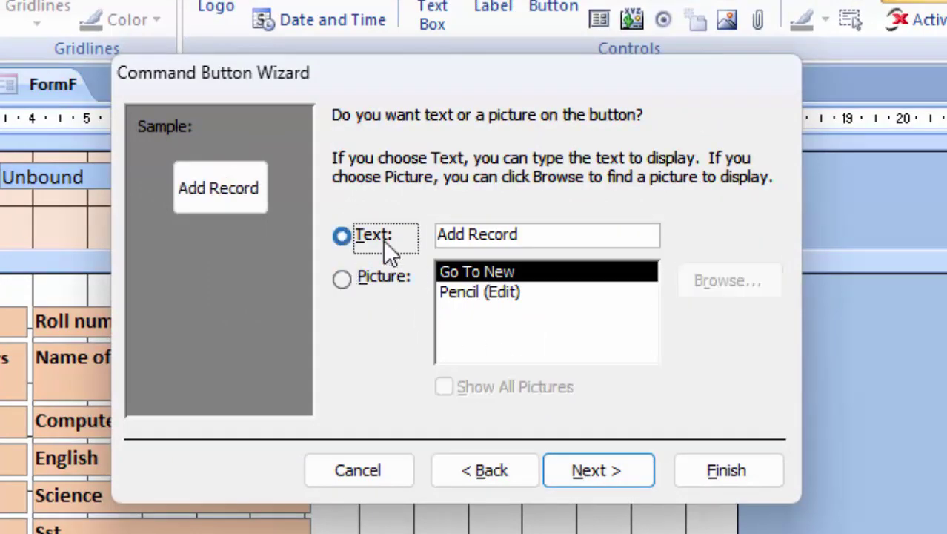
left_click(625, 466)
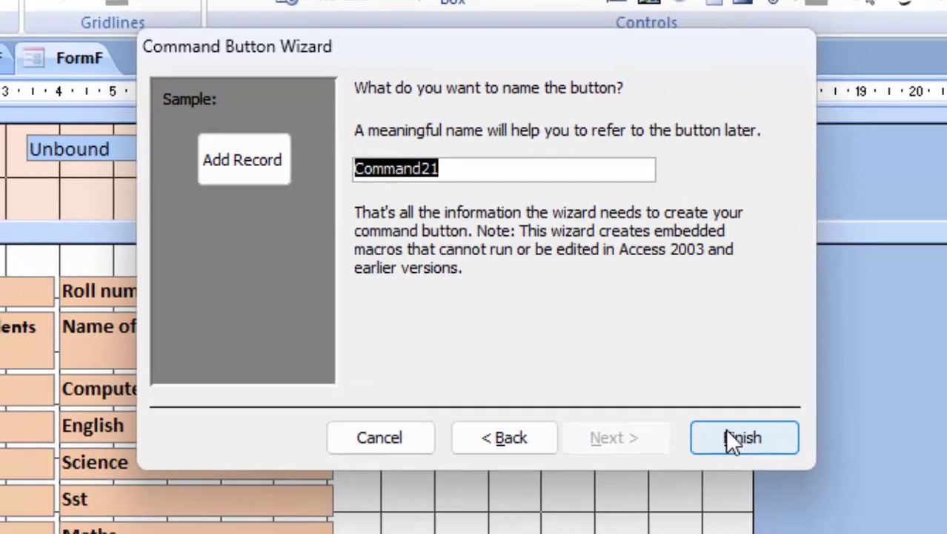
left_click(726, 470)
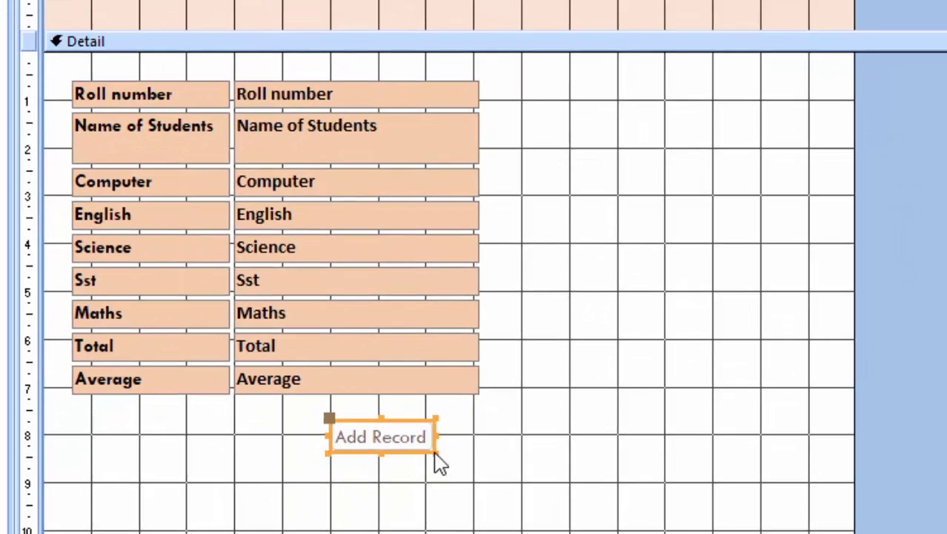
Enlarge the Add Record button and make its caption bold black.
left_click_drag(437, 451, 466, 461)
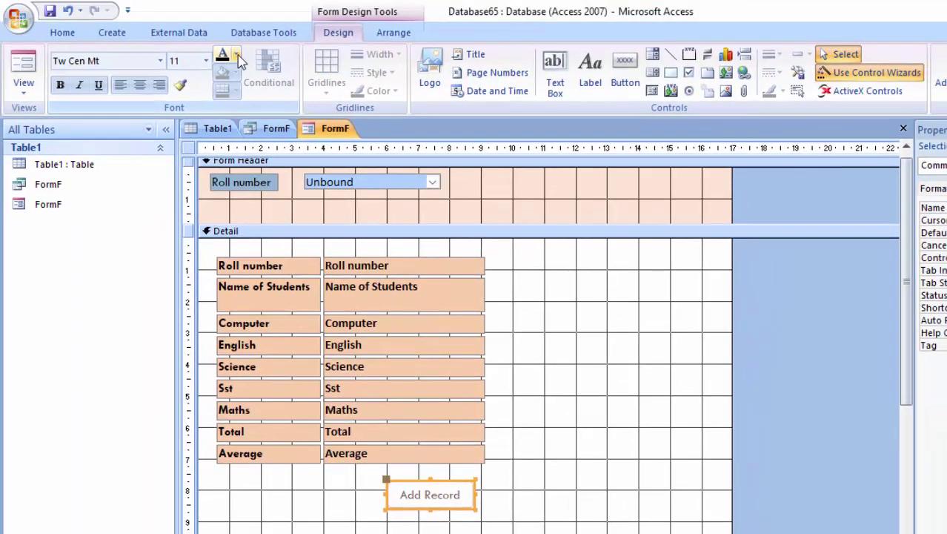
left_click(237, 57)
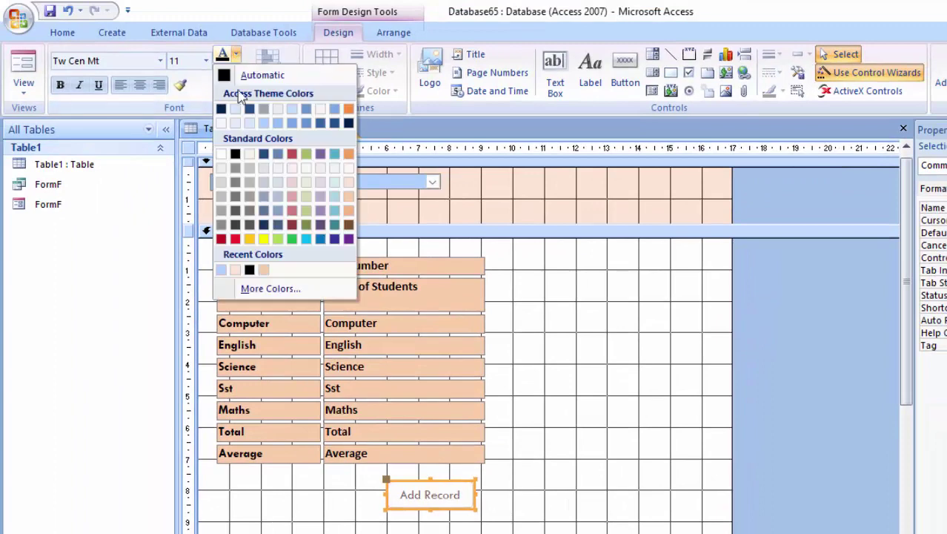
left_click(235, 154)
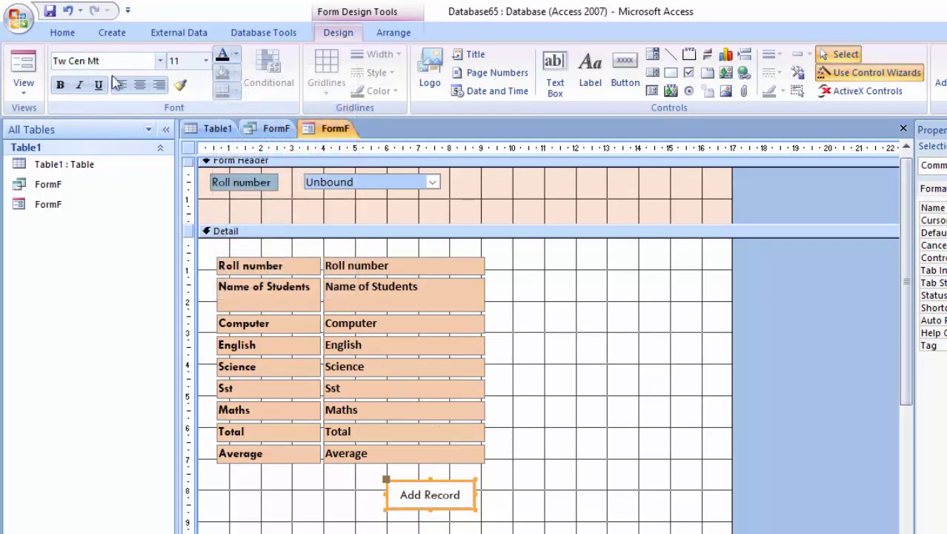
left_click(60, 85)
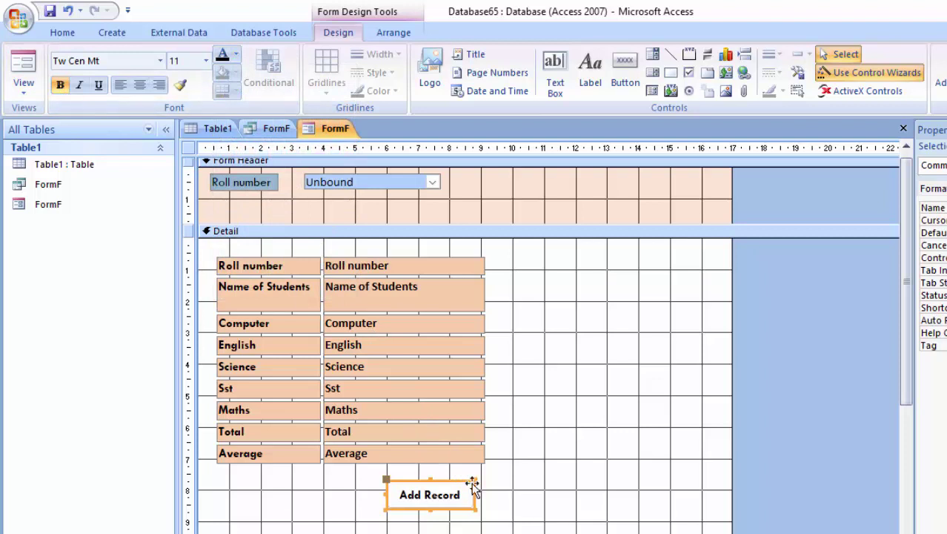
left_click(625, 74)
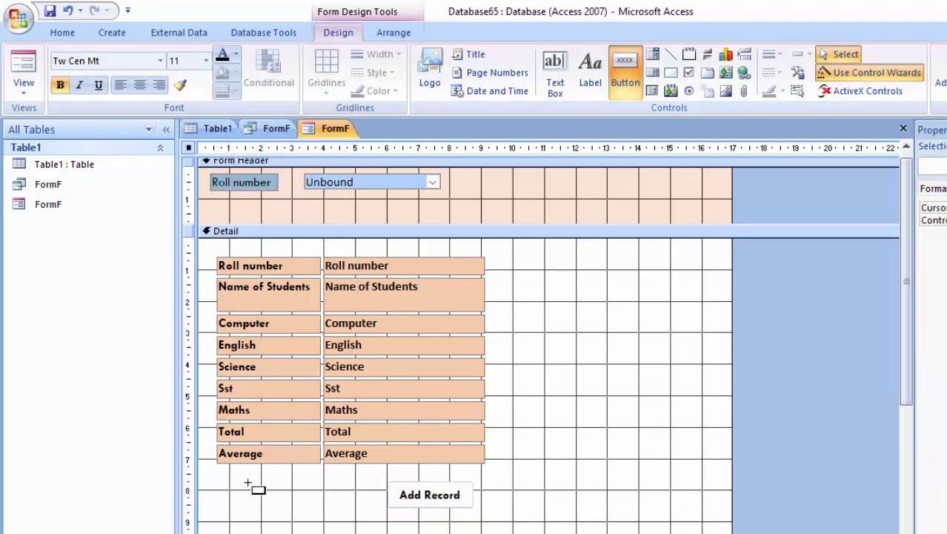
Create a Go To Previous Record button showing the text 'Previous Record'.
left_click_drag(248, 474, 334, 507)
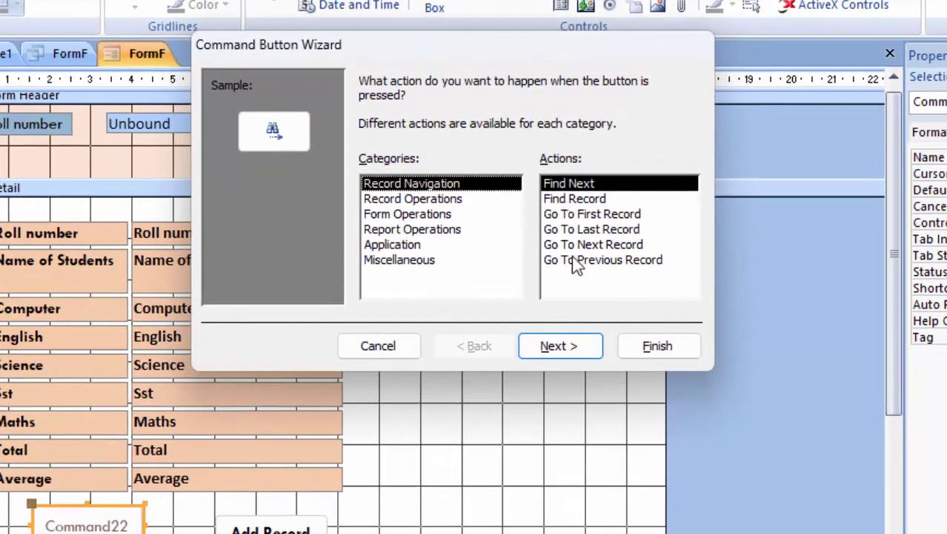
left_click(577, 261)
left_click(560, 349)
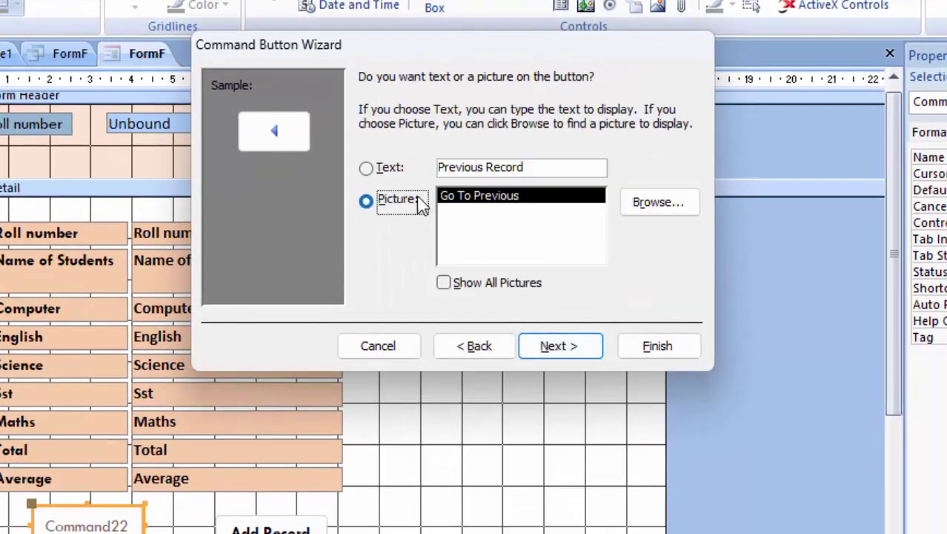
left_click(388, 169)
left_click(559, 345)
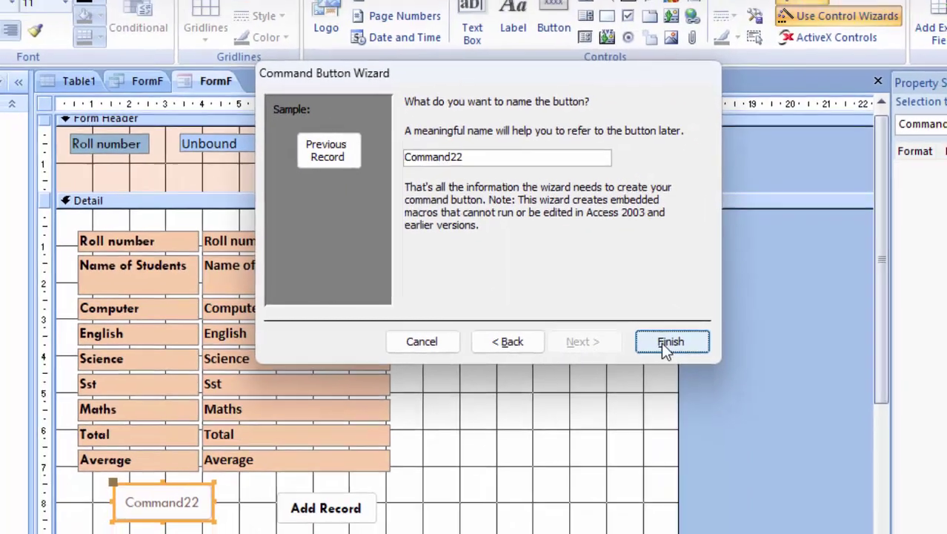
left_click(658, 345)
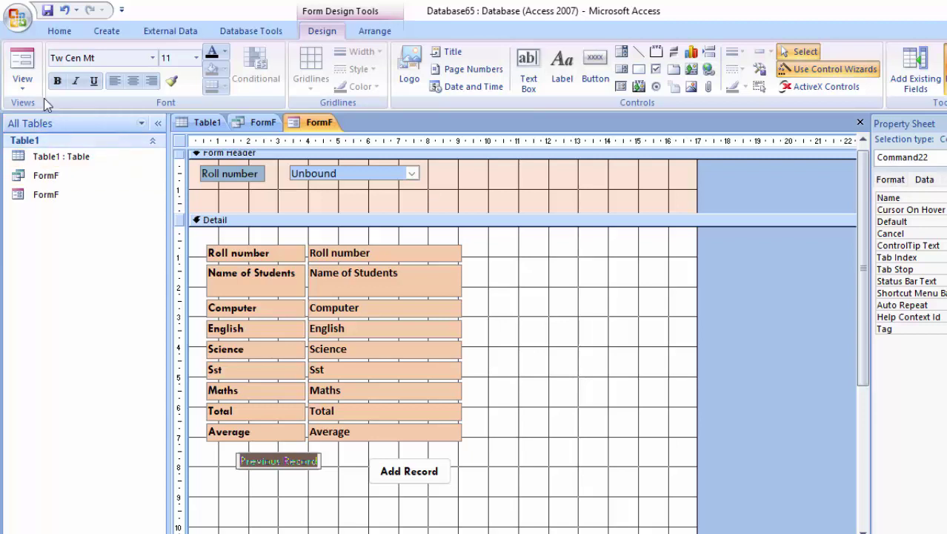
Bold the Previous Record caption, place it beside Add Record, and narrow the form.
left_click(57, 82)
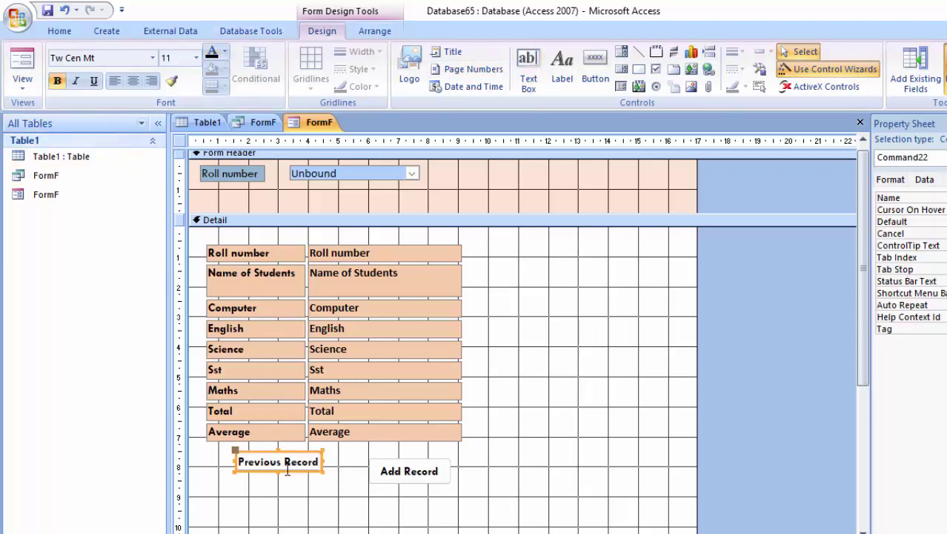
left_click_drag(289, 473, 354, 480)
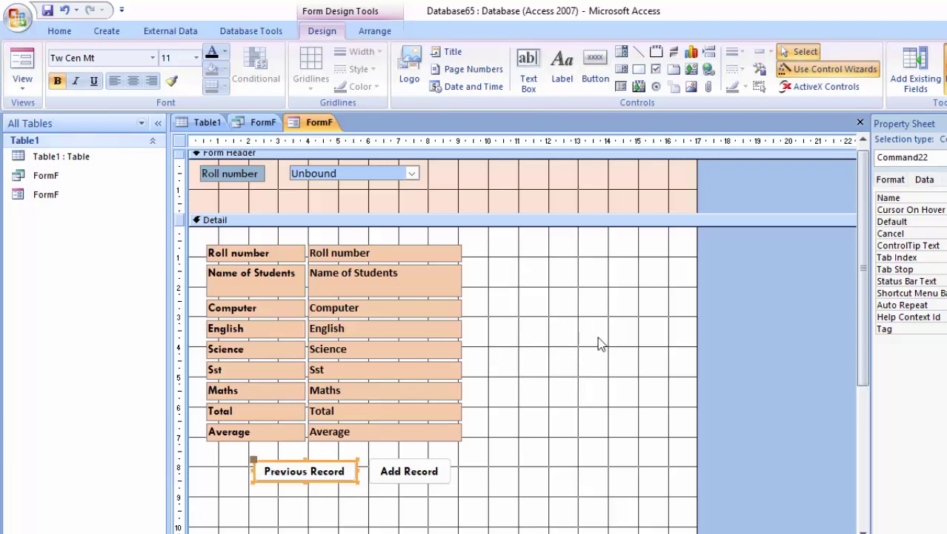
left_click_drag(696, 337, 624, 383)
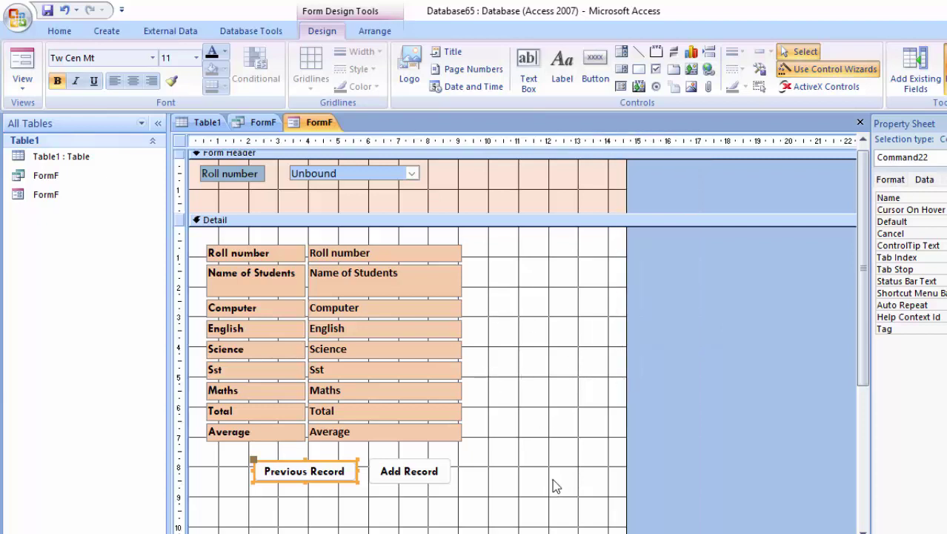
Set the whole form's Pop Up property to Yes in the Property Sheet.
left_click(557, 339)
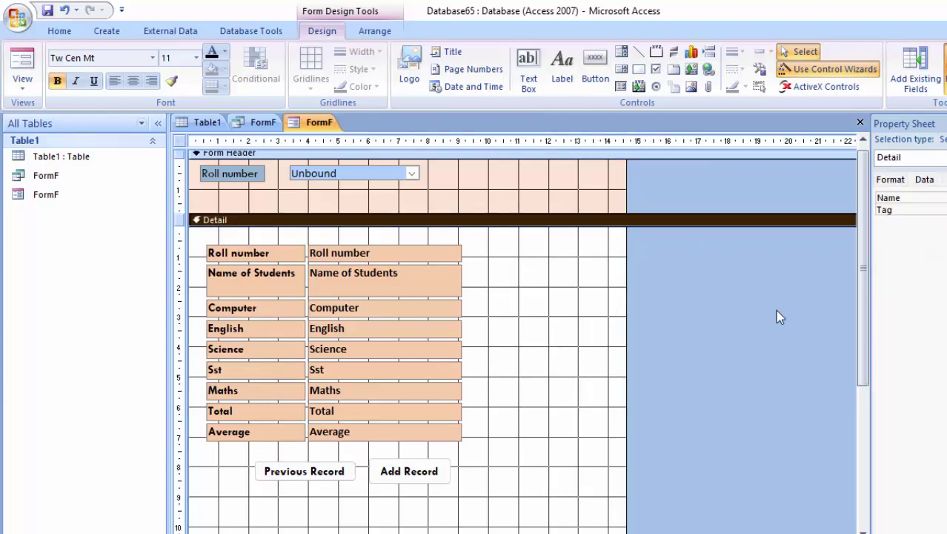
left_click(941, 157)
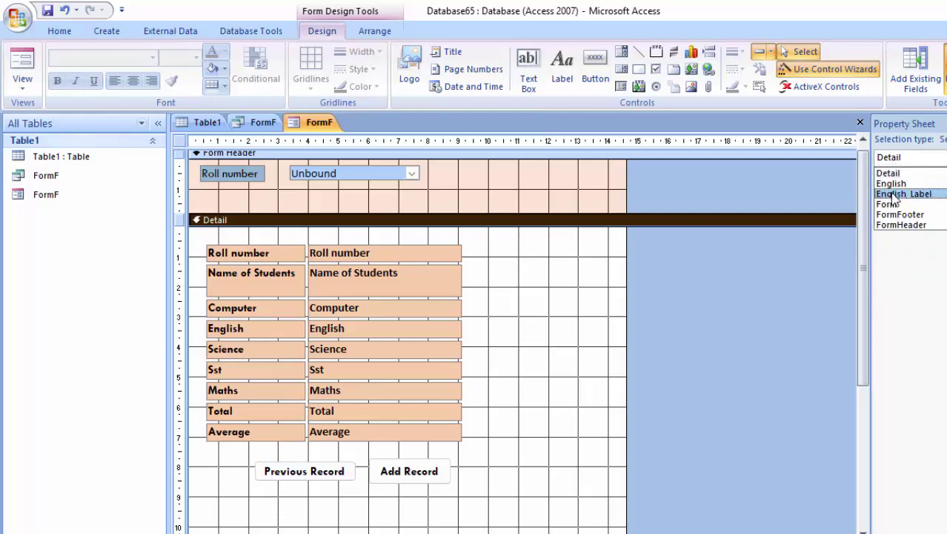
left_click(926, 205)
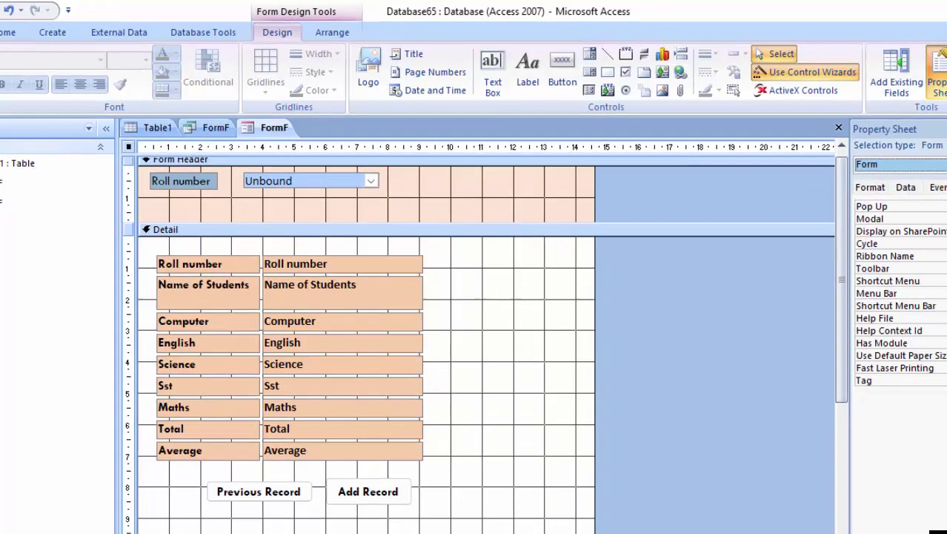
left_click(941, 197)
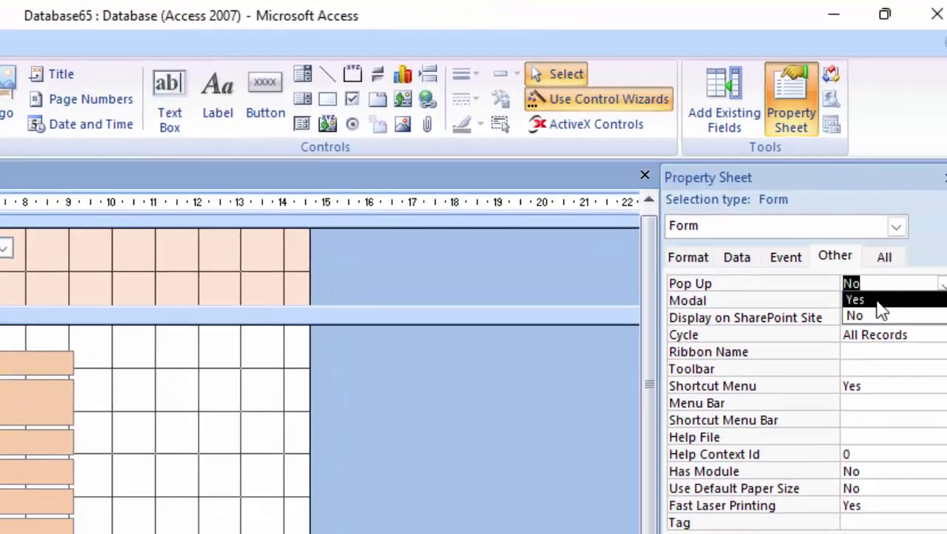
left_click(941, 216)
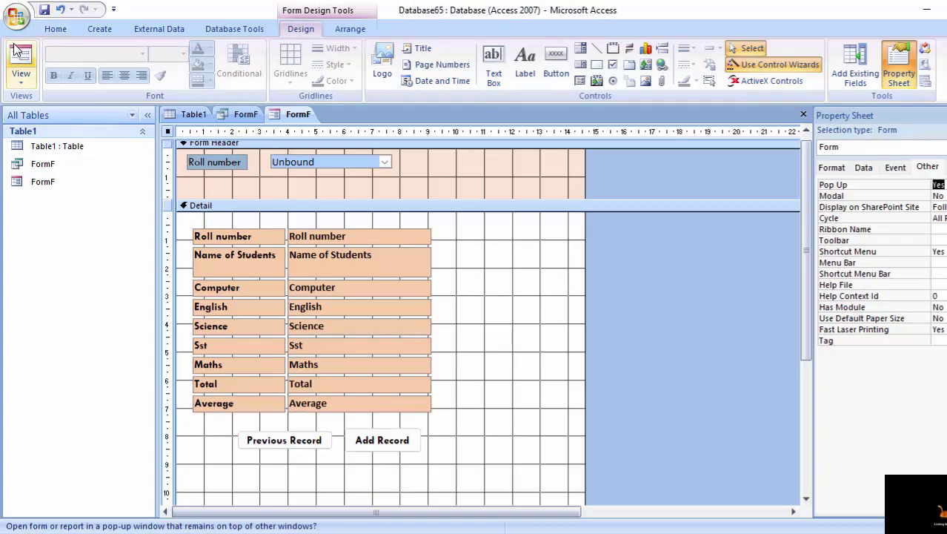
Open FormF in Form view and pick roll number 2 from the combo box.
key("F5")
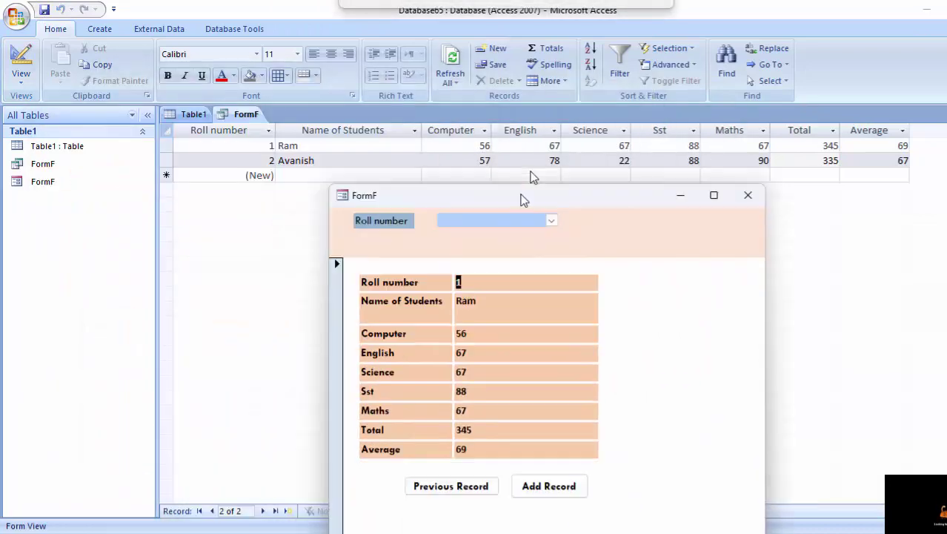
left_click_drag(368, 141, 360, 57)
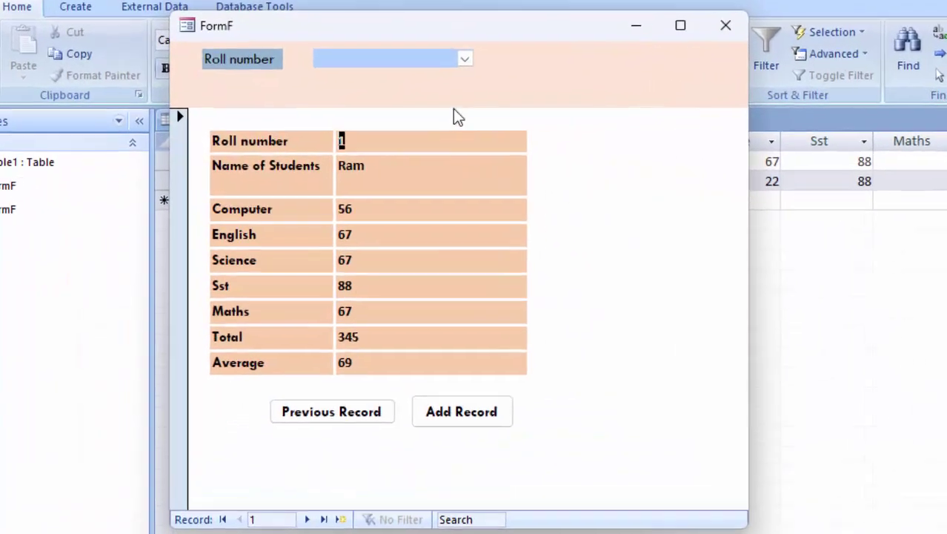
left_click(416, 66)
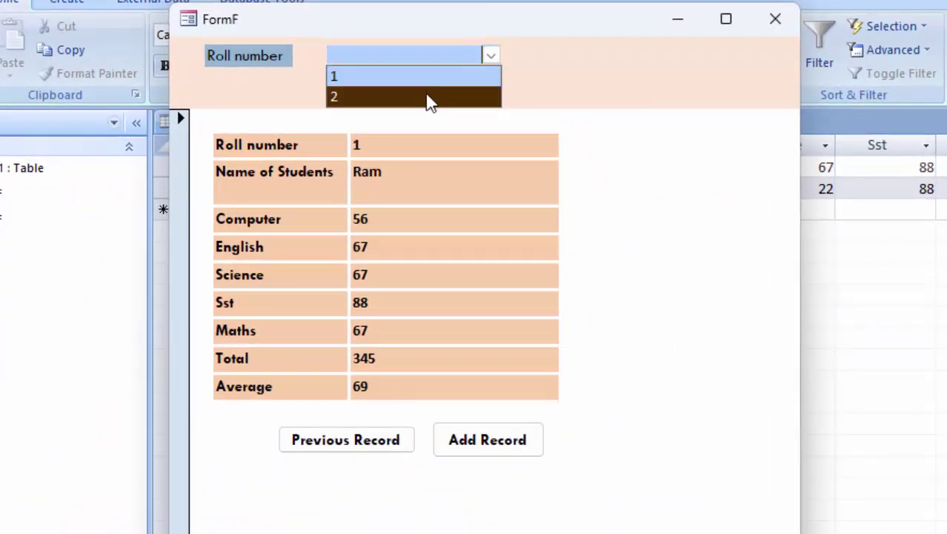
left_click(430, 98)
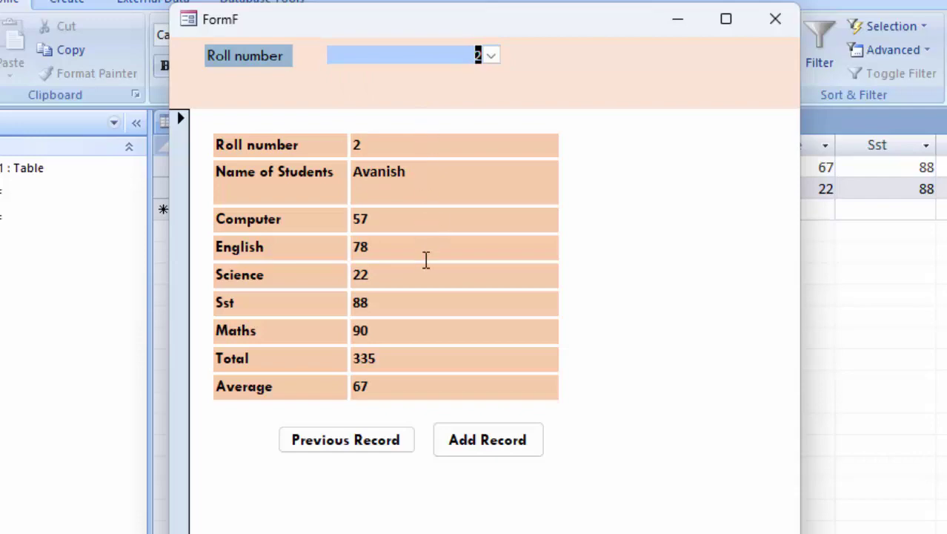
Close the pop-up FormF and return to the OpenOffice Base MarksheetF form.
left_click(771, 22)
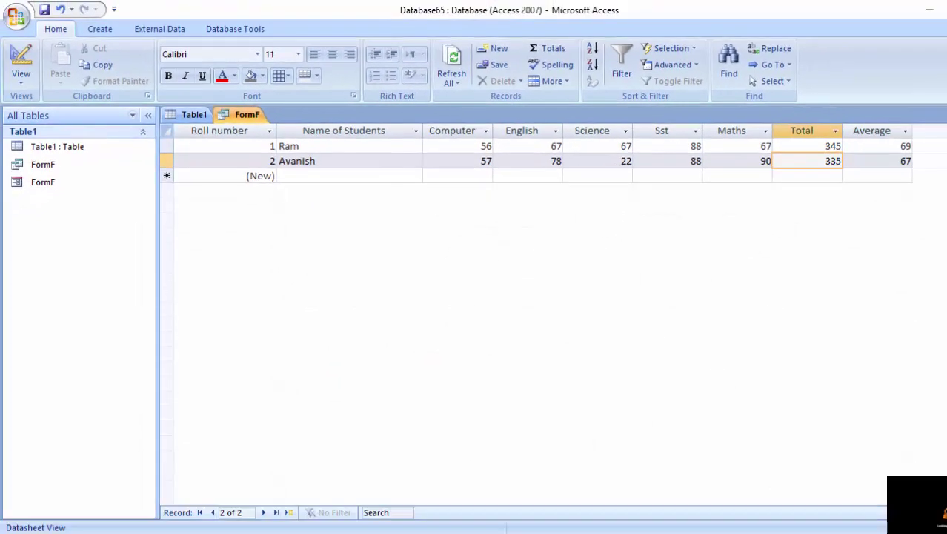
mouse_move(628, 531)
left_click(693, 498)
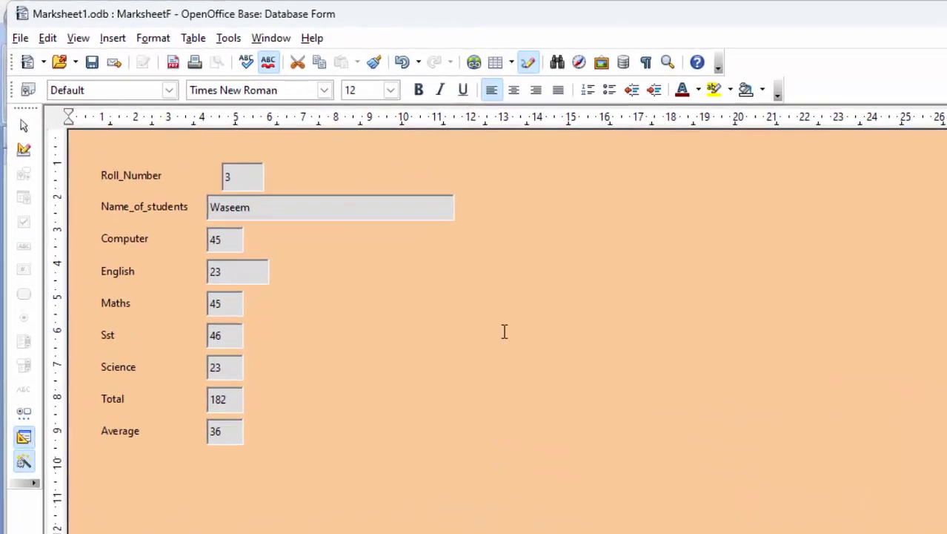